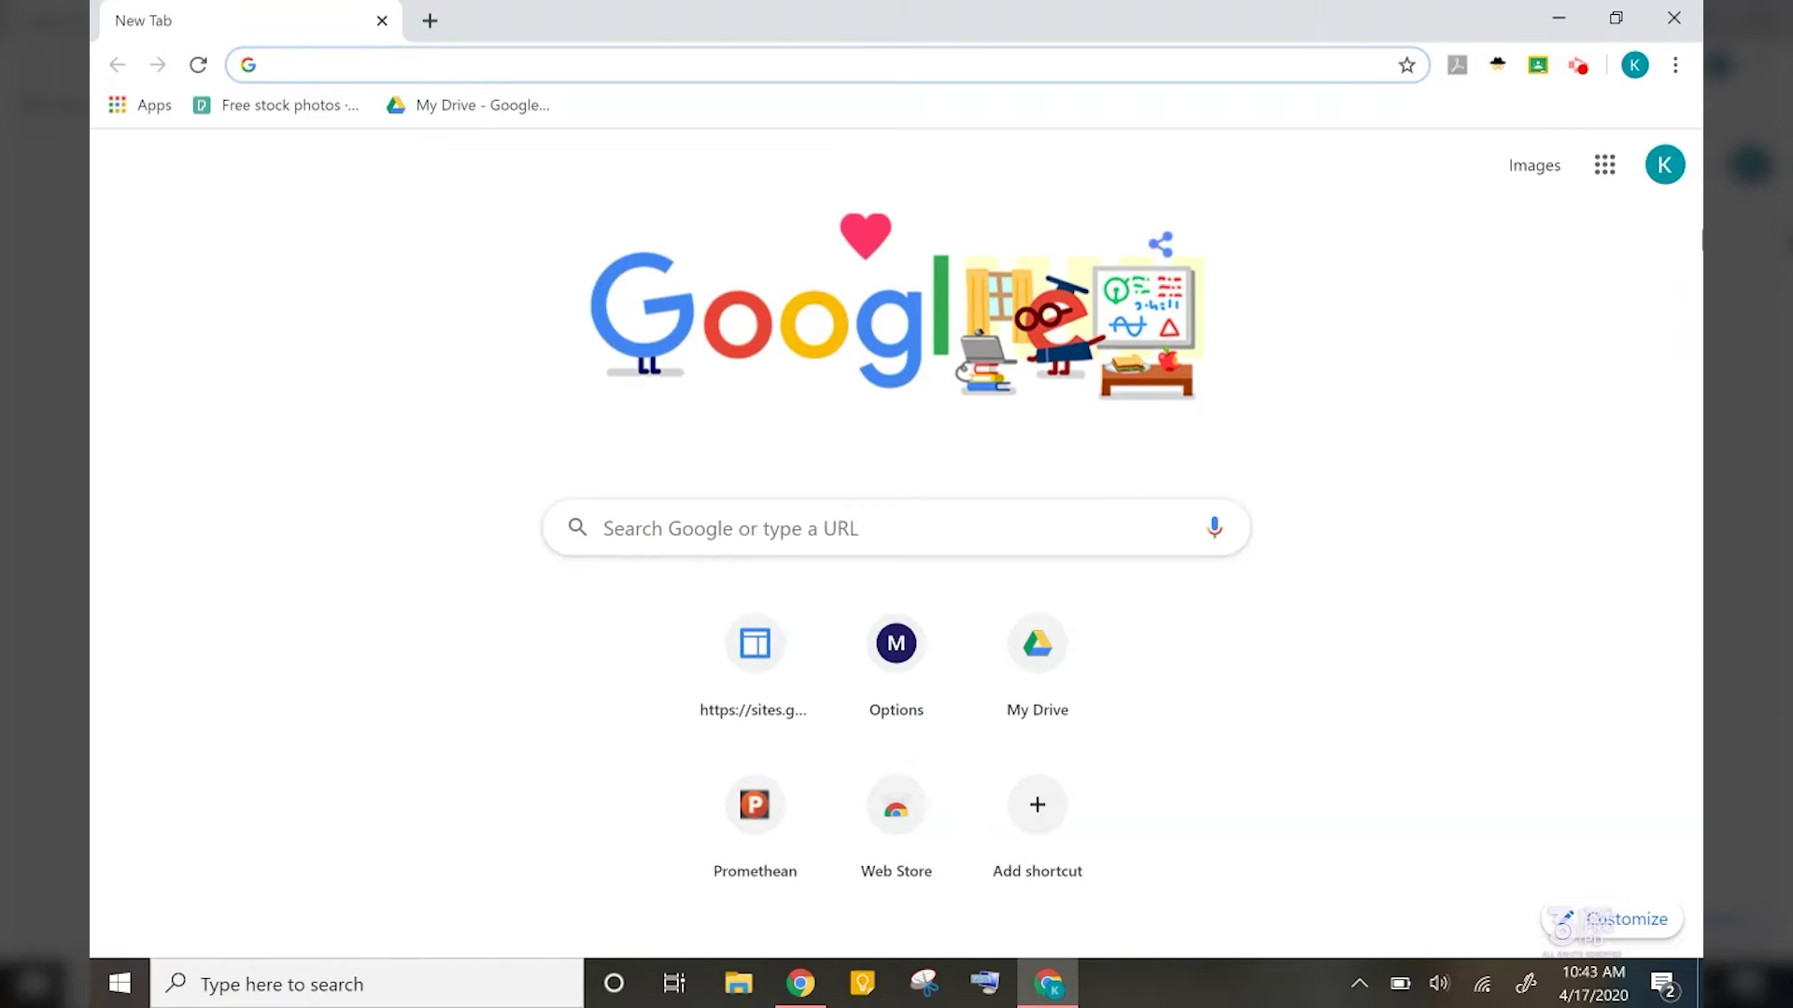
# Go to the new Google Sites from the Google apps grid and create a new untitled site
pyautogui.click(1603, 165)
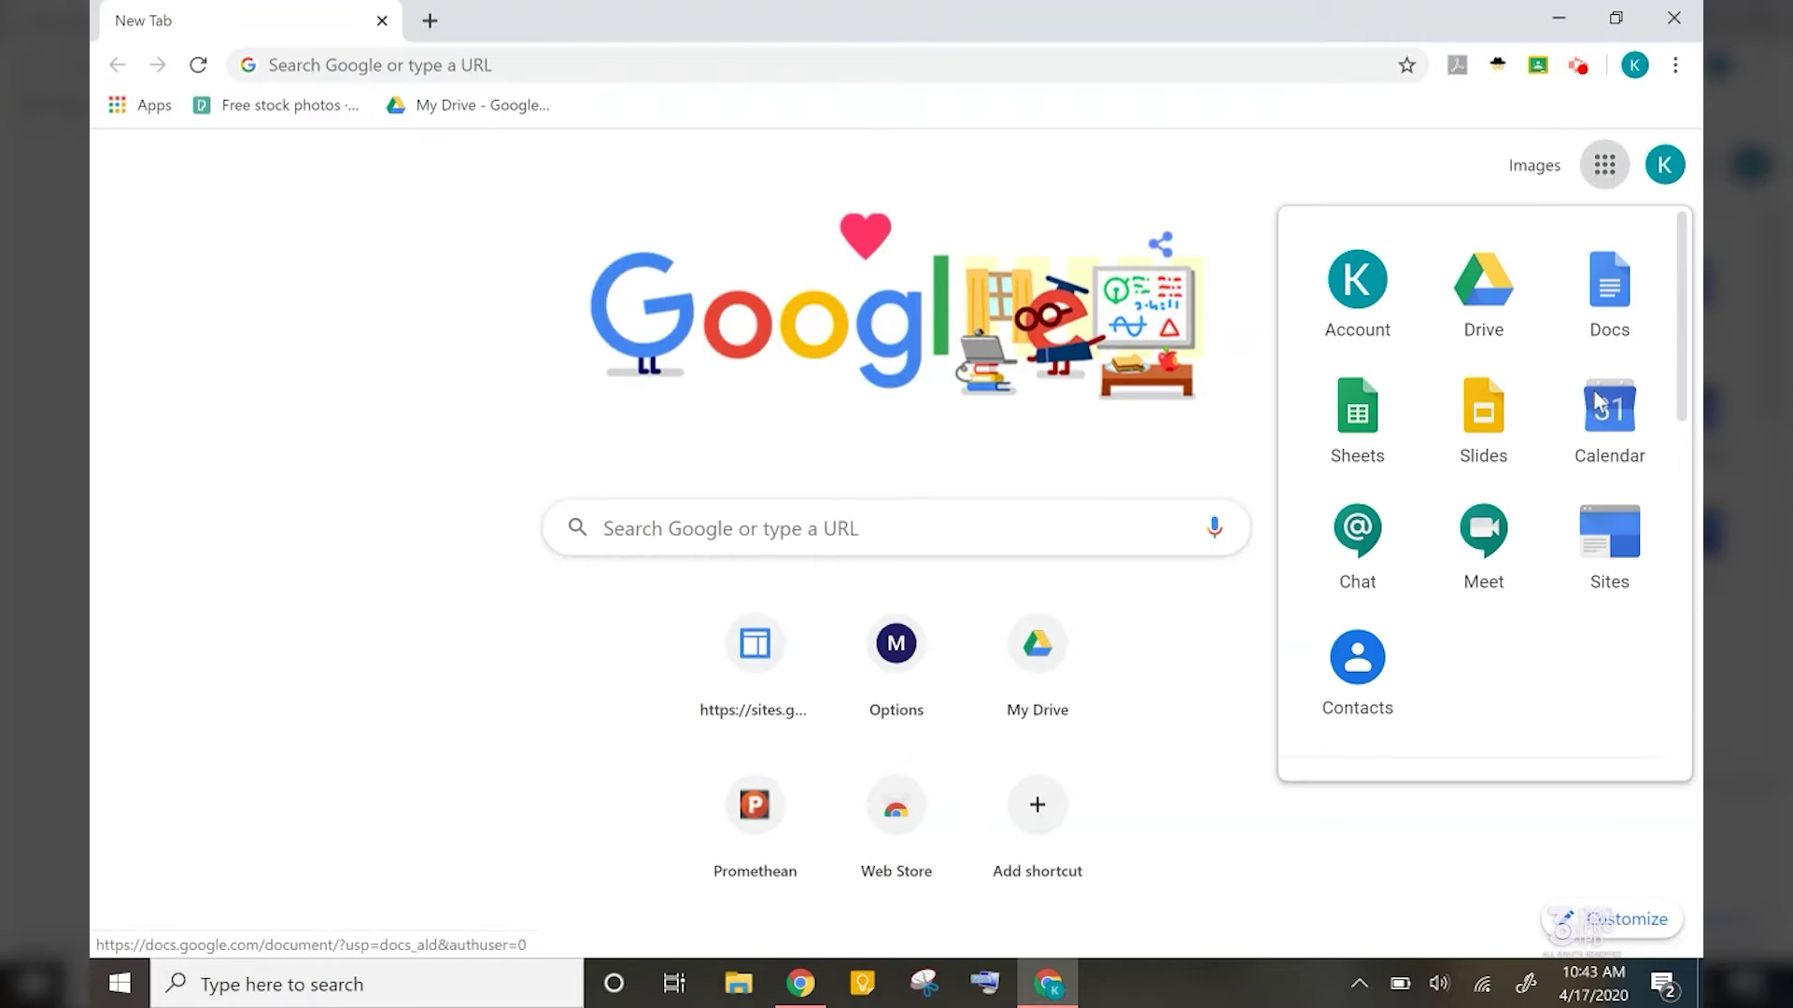
pyautogui.click(1610, 553)
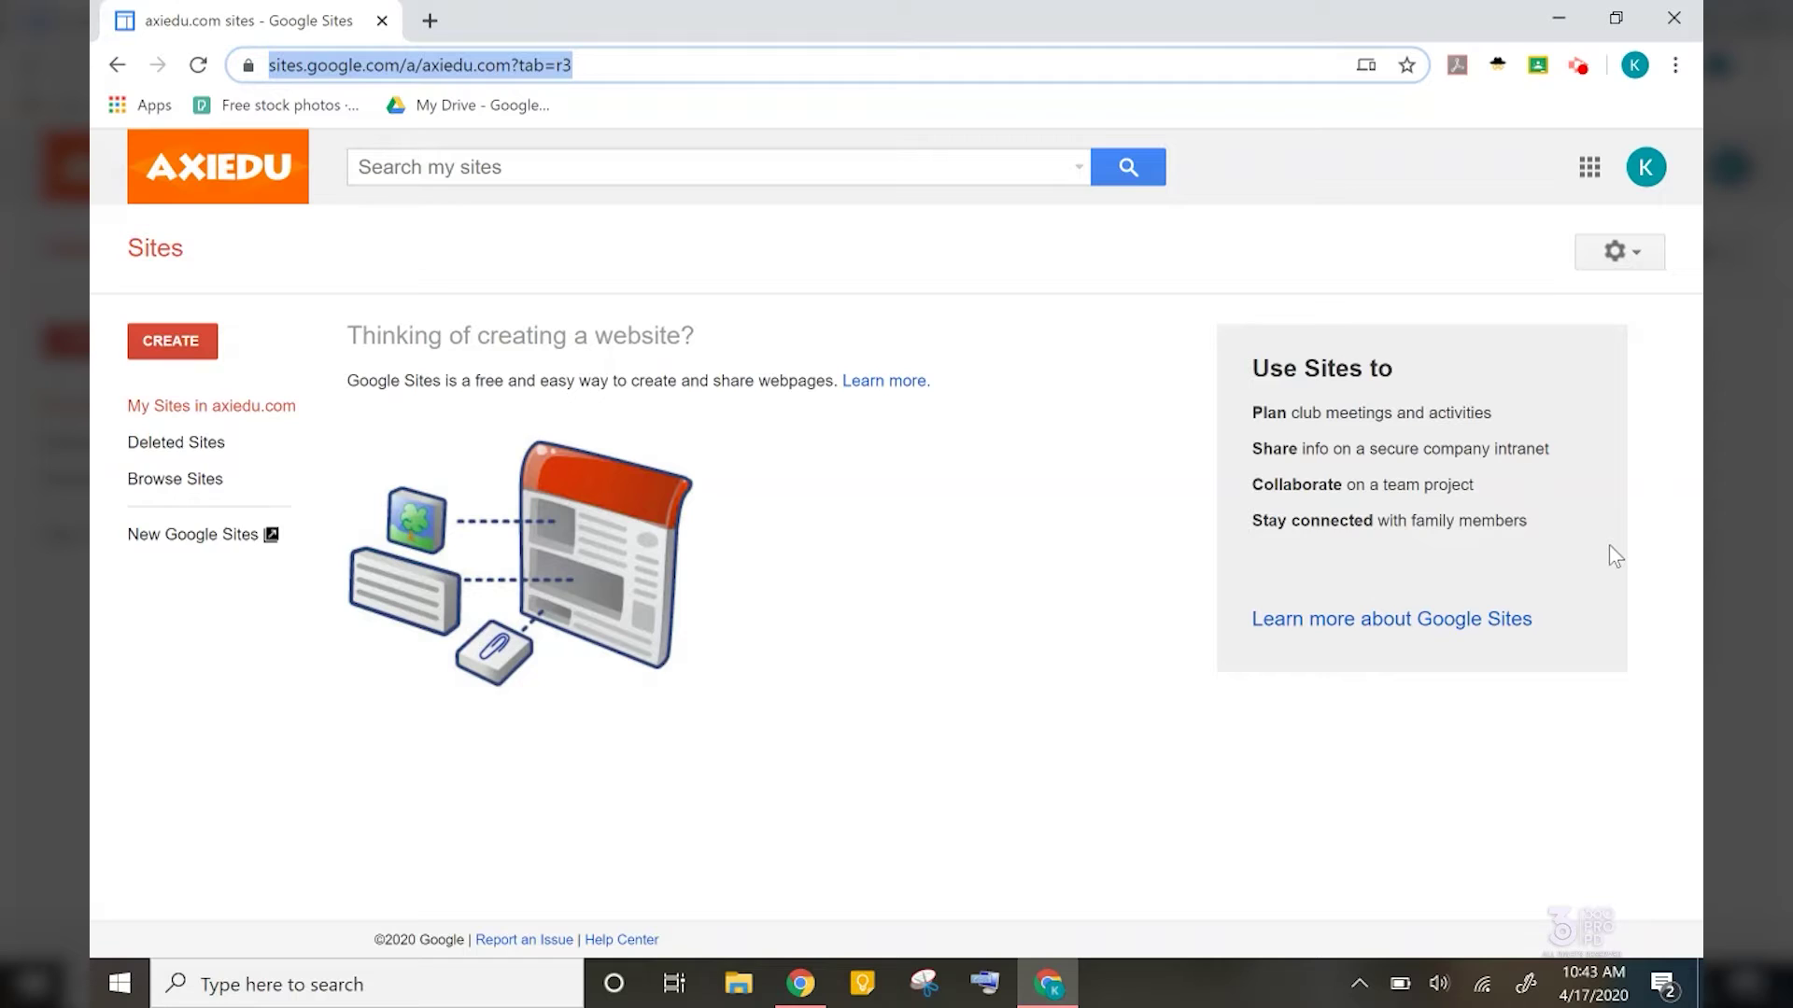
pyautogui.click(193, 537)
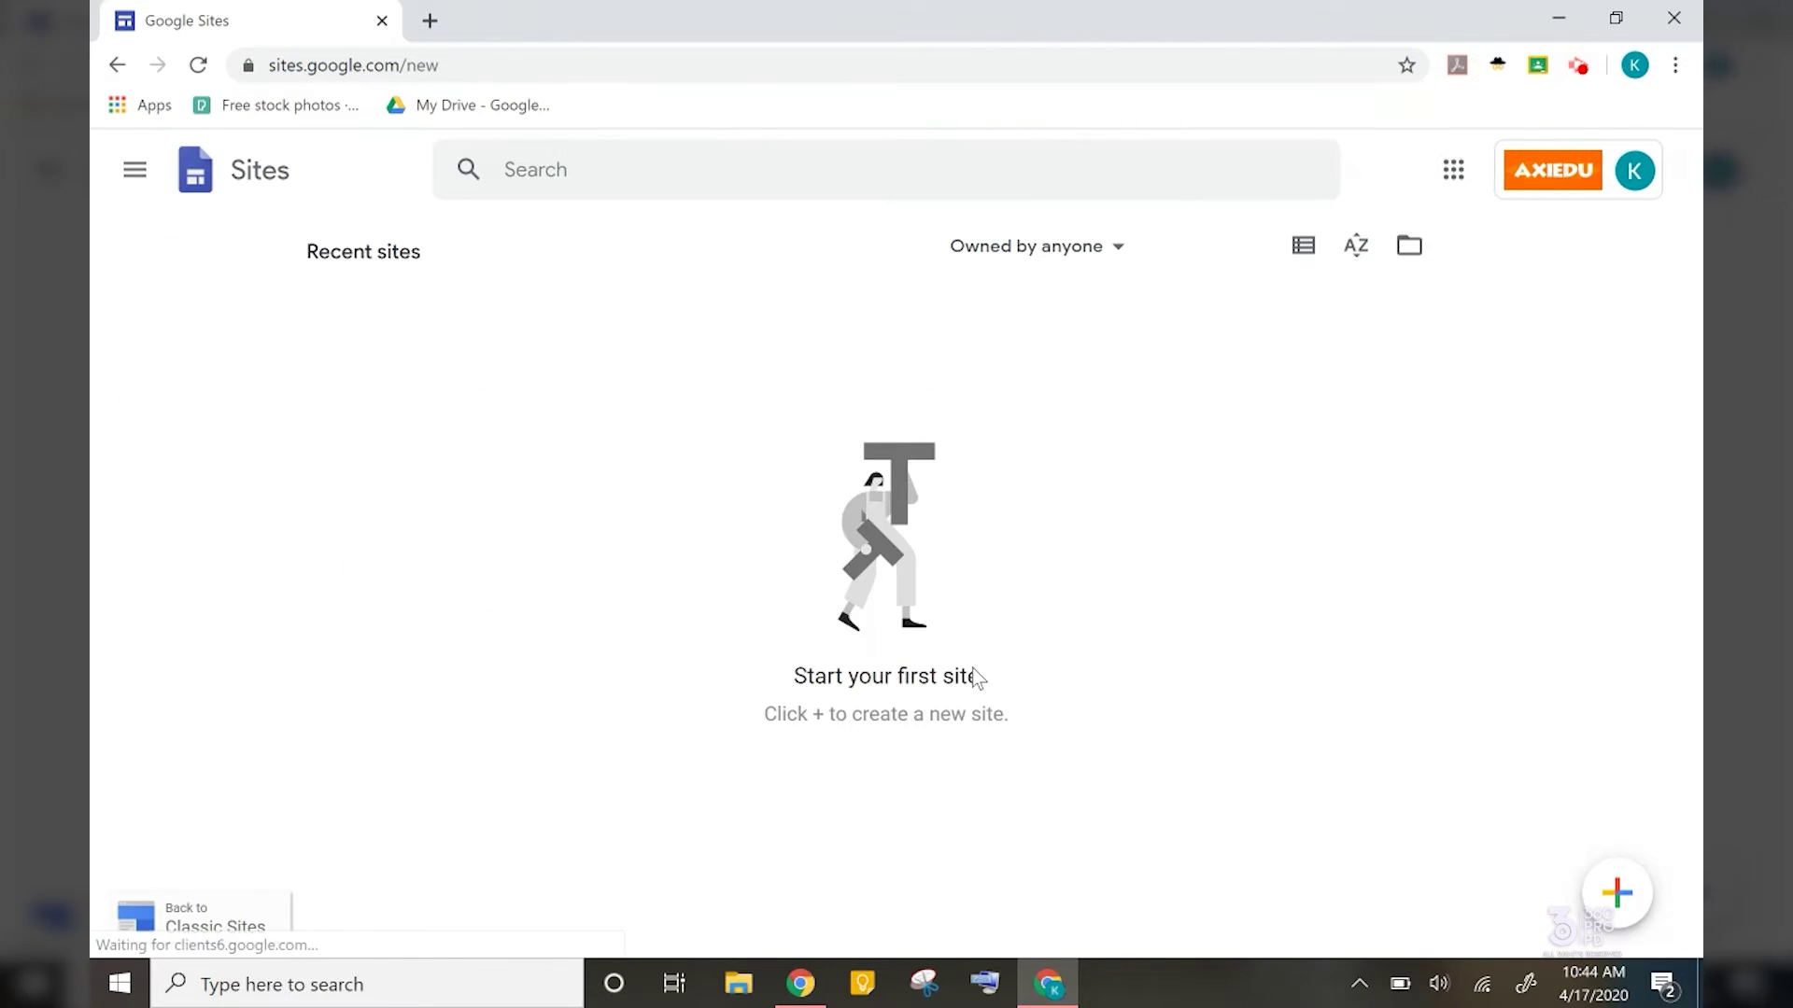
pyautogui.click(1620, 898)
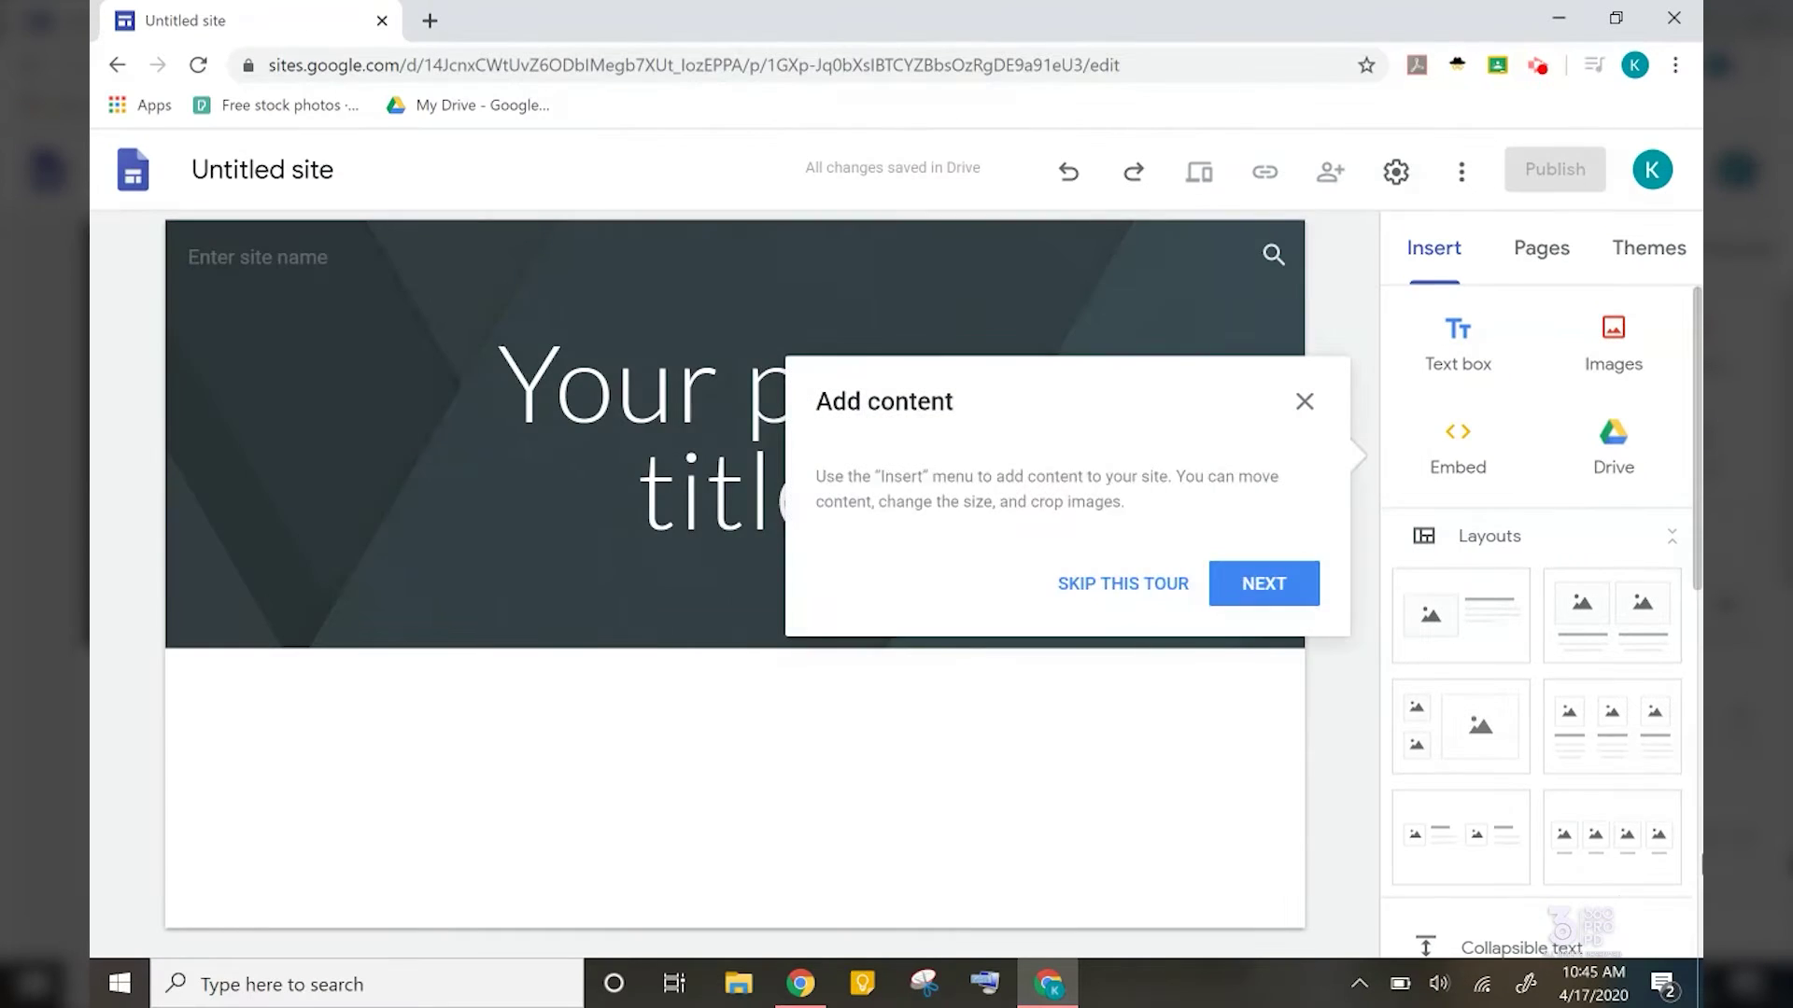
# Skip the tour and name the site with the teacher's name followed by 'Class Page'
pyautogui.click(1111, 573)
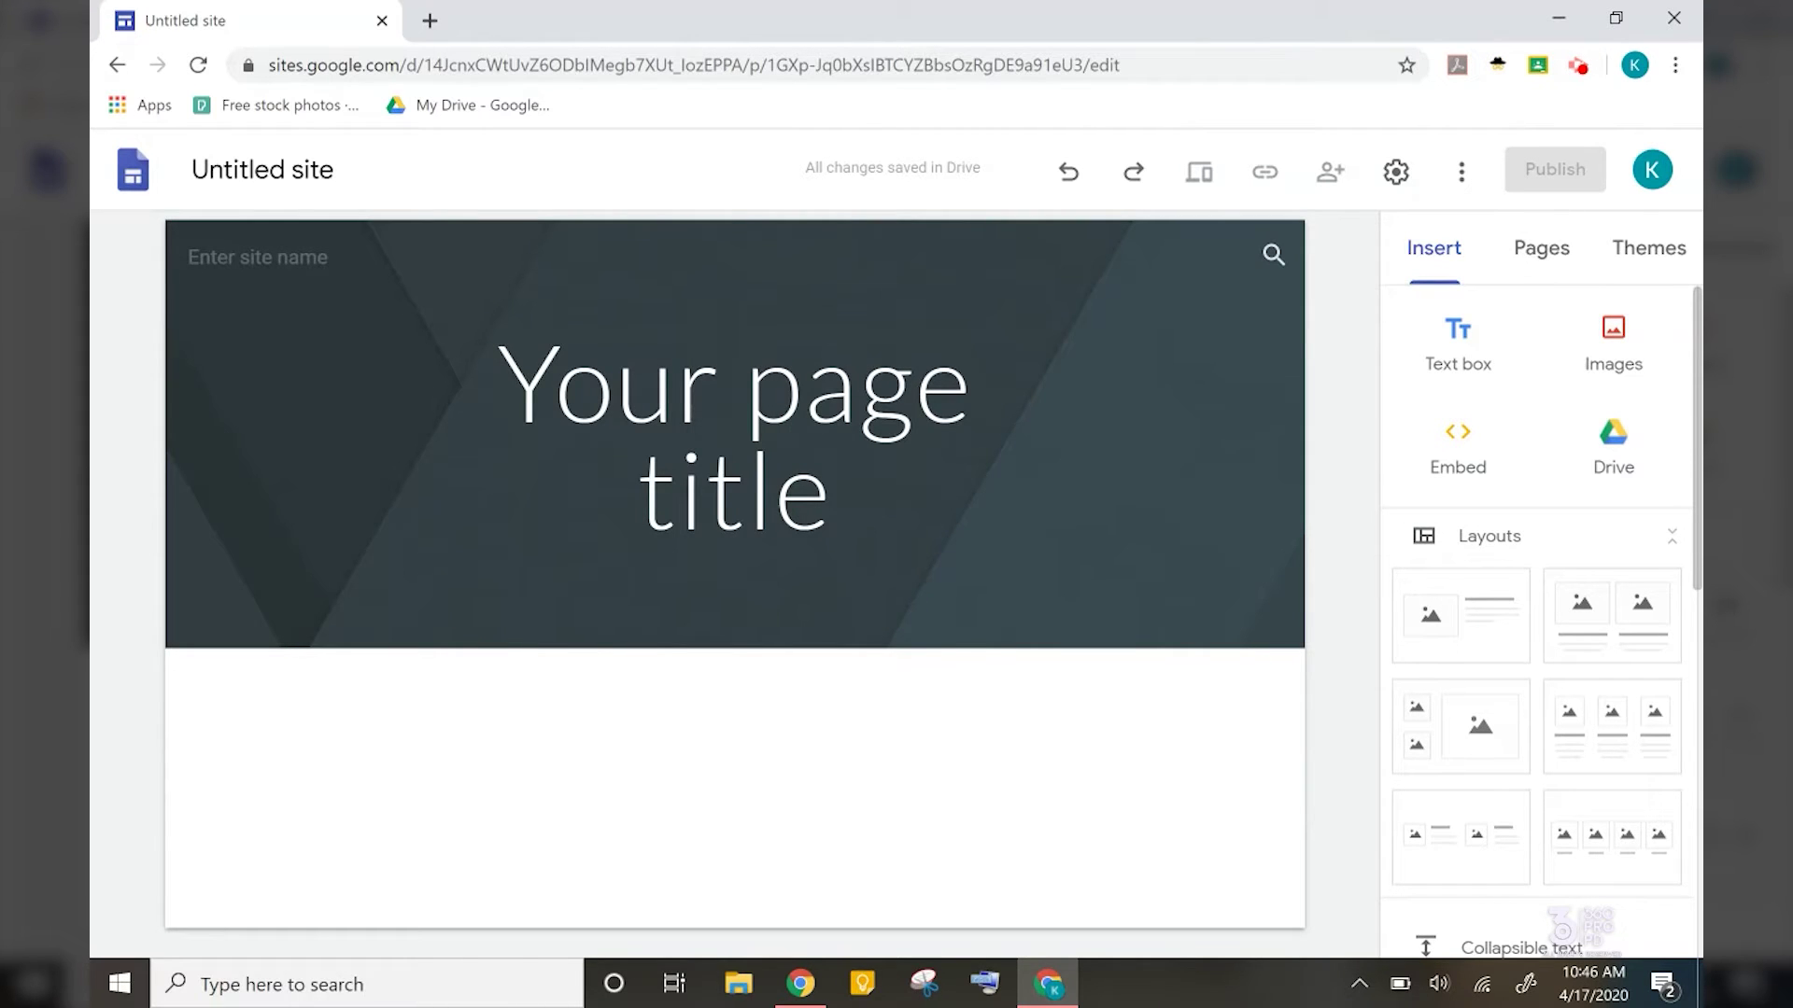
pyautogui.click(308, 261)
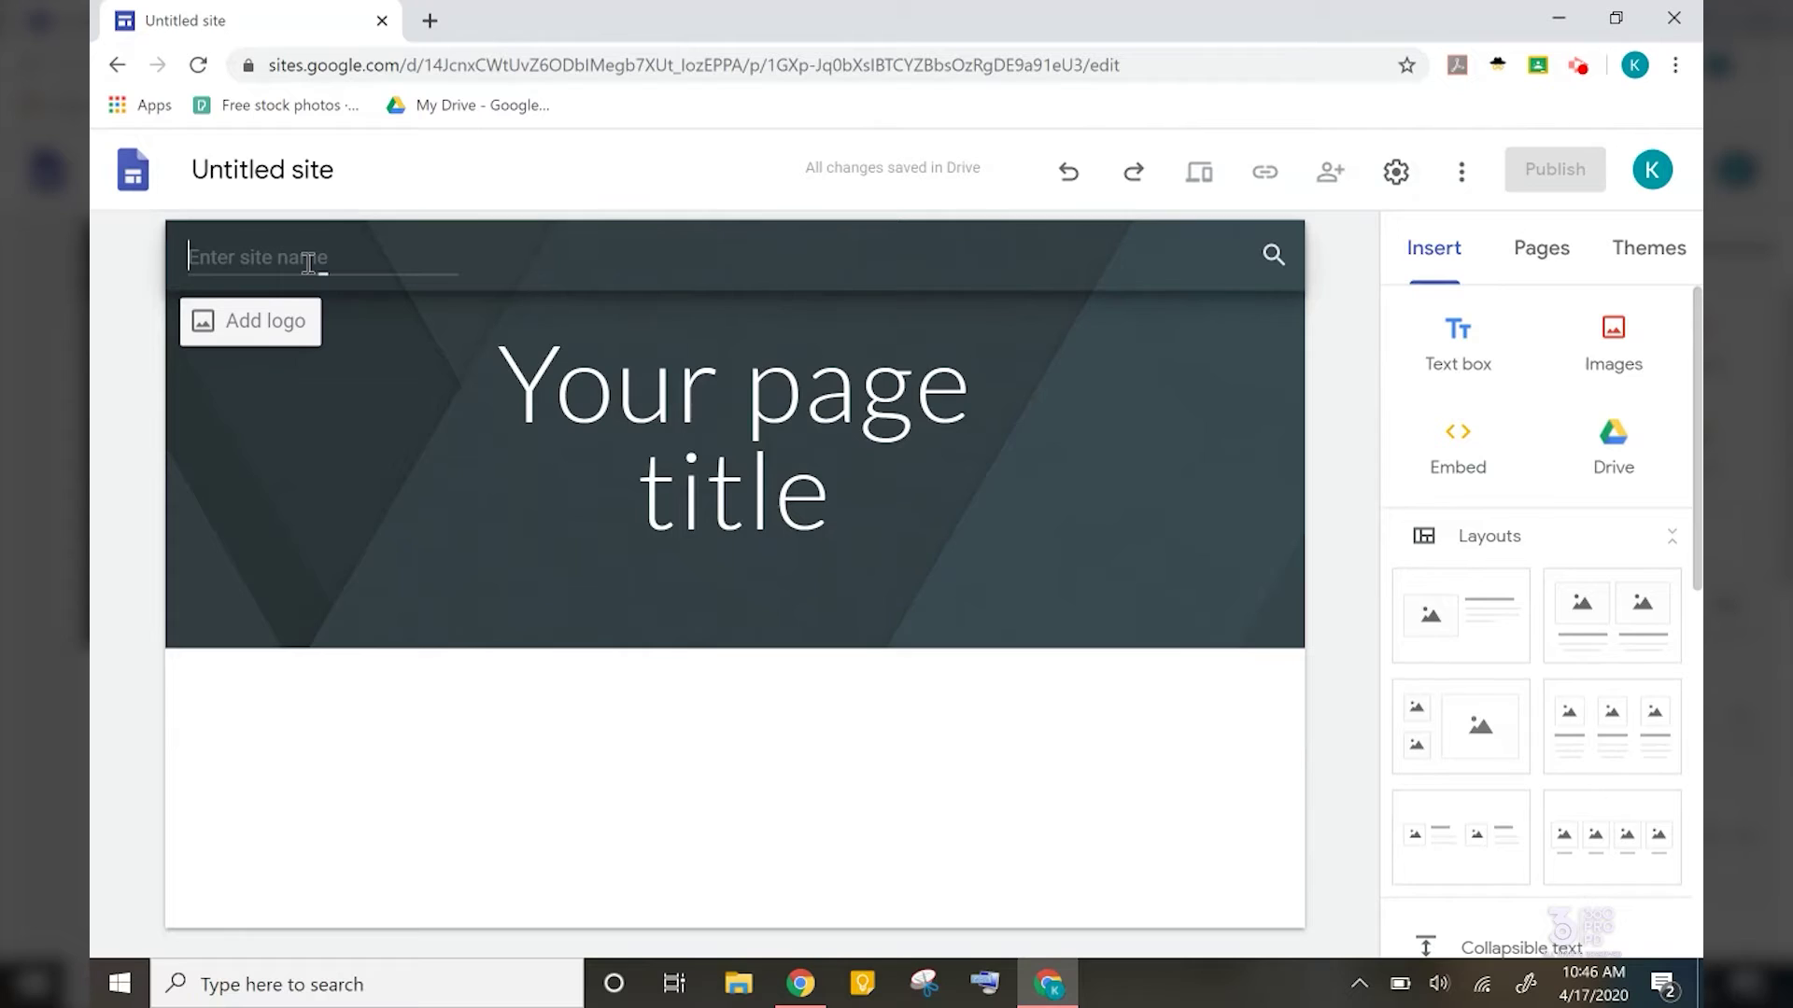
pyautogui.write("Mrs. Kelli's")
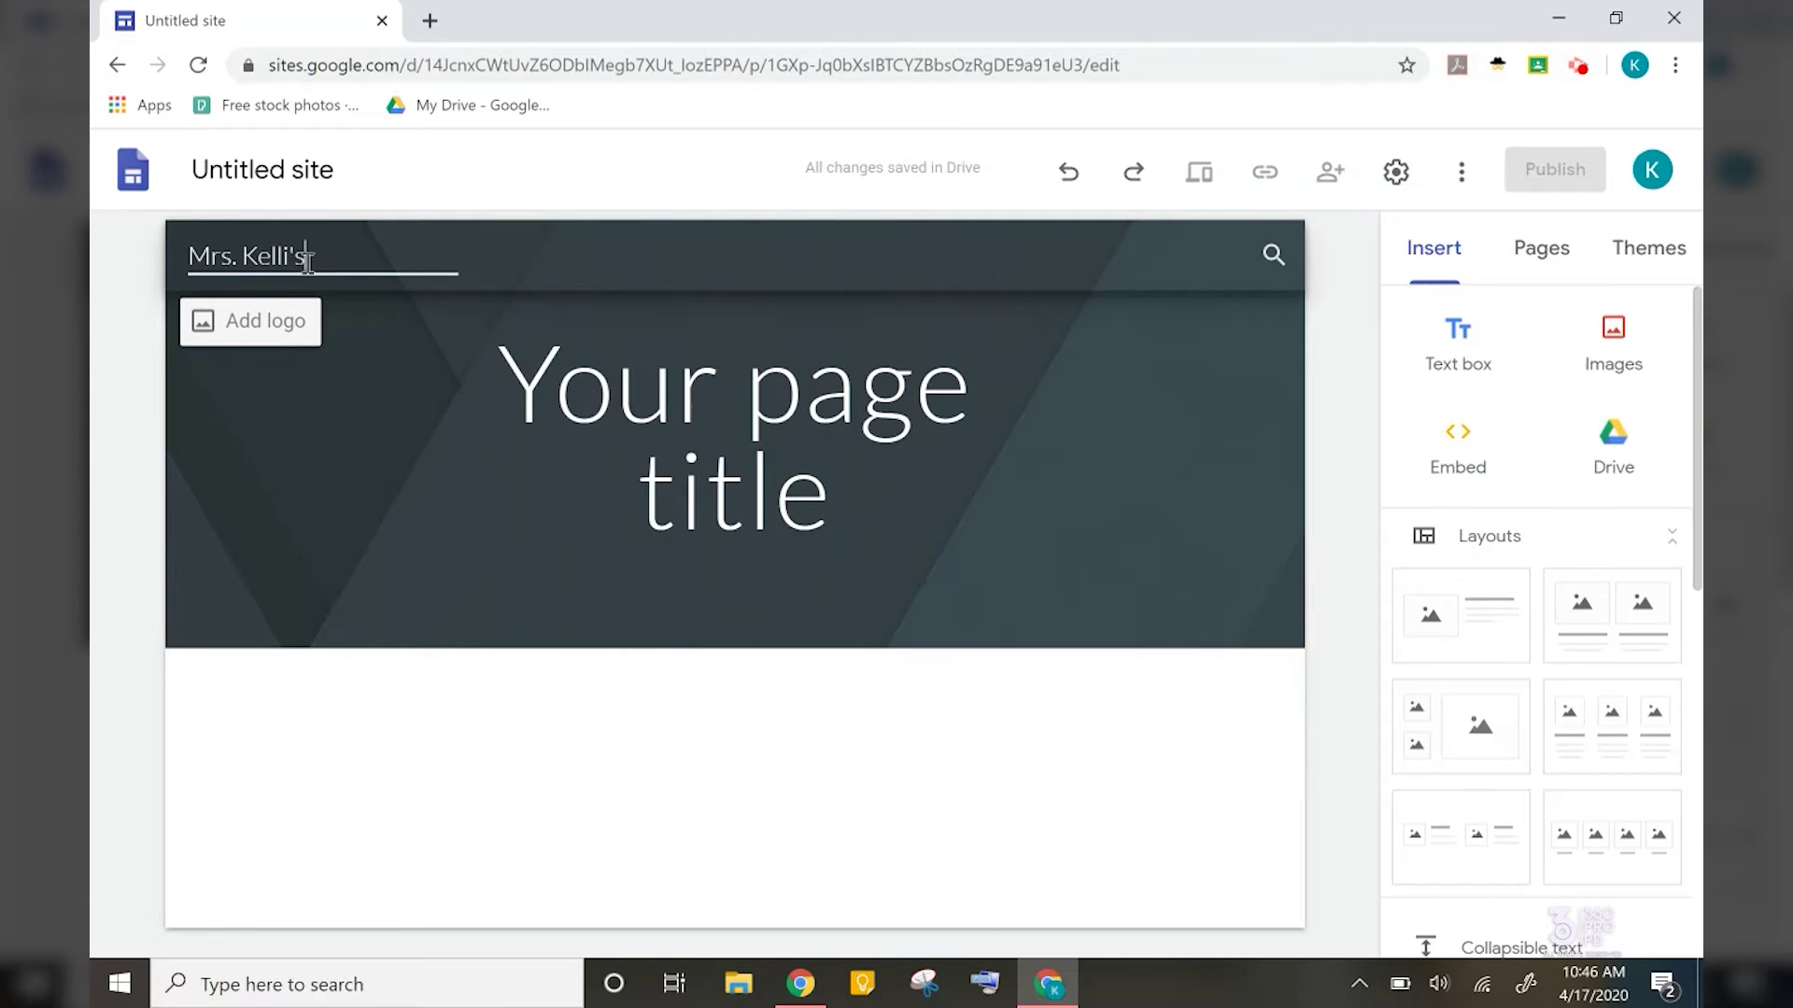
pyautogui.write(' Class Page')
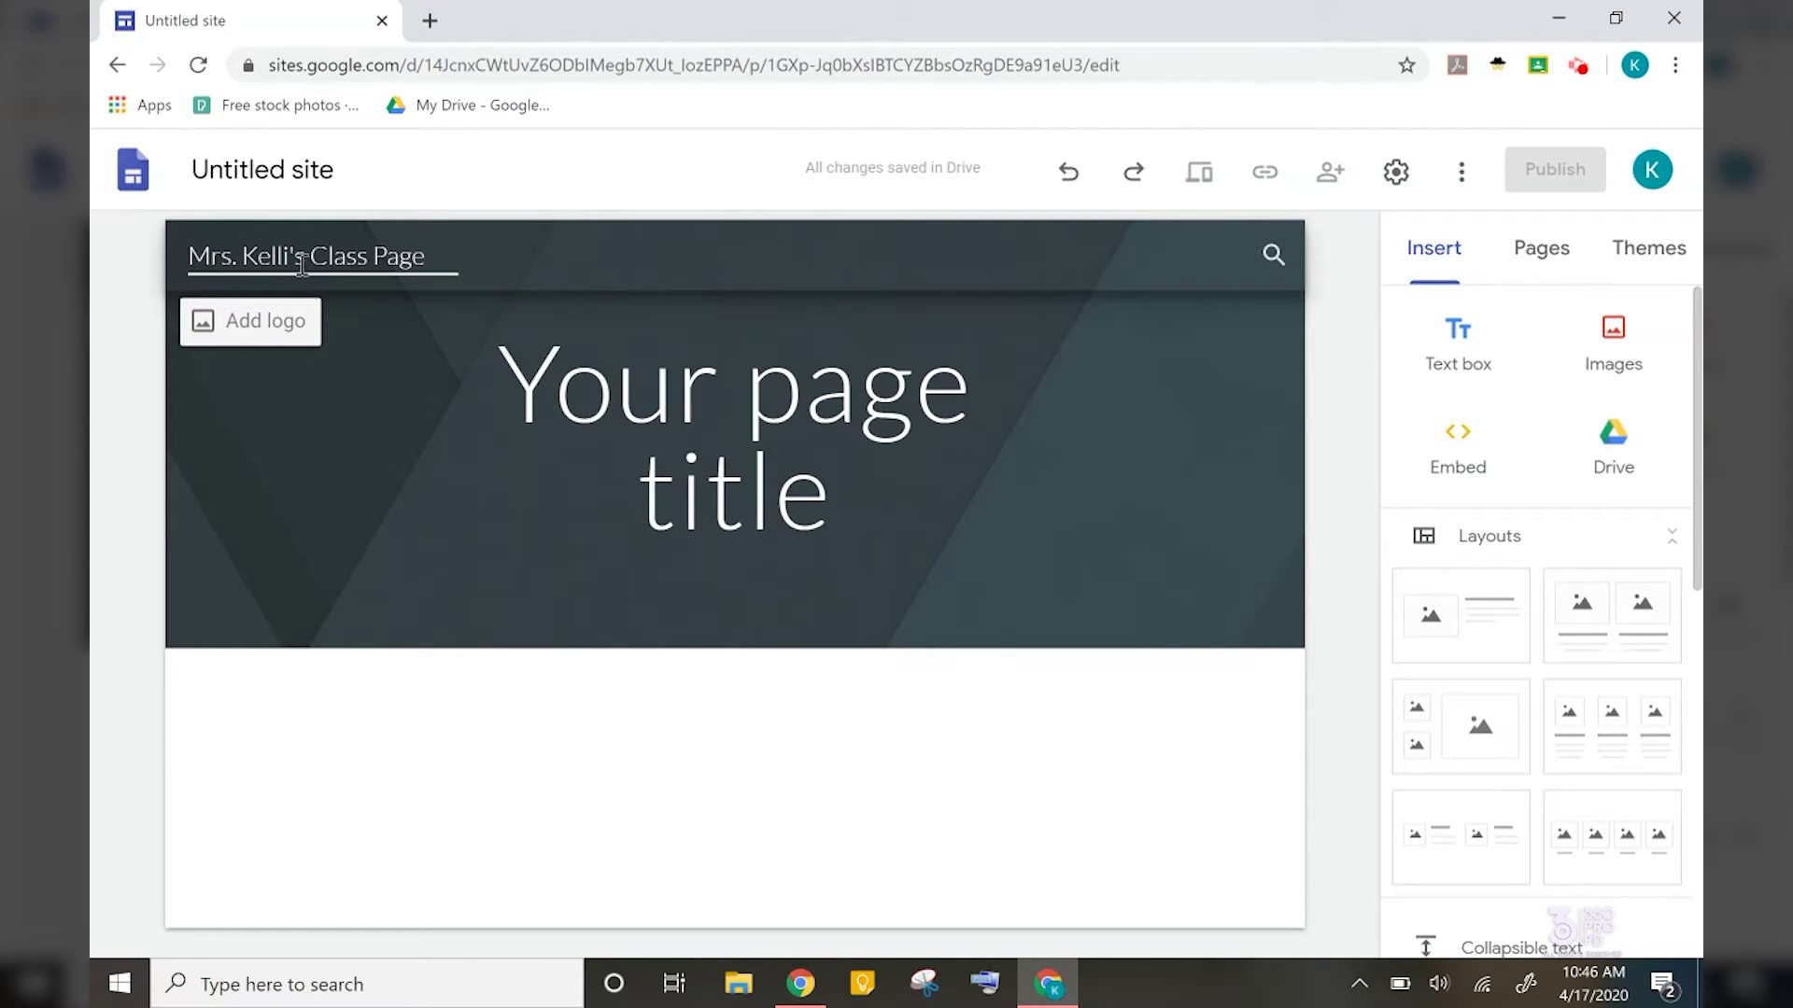
pyautogui.click(292, 167)
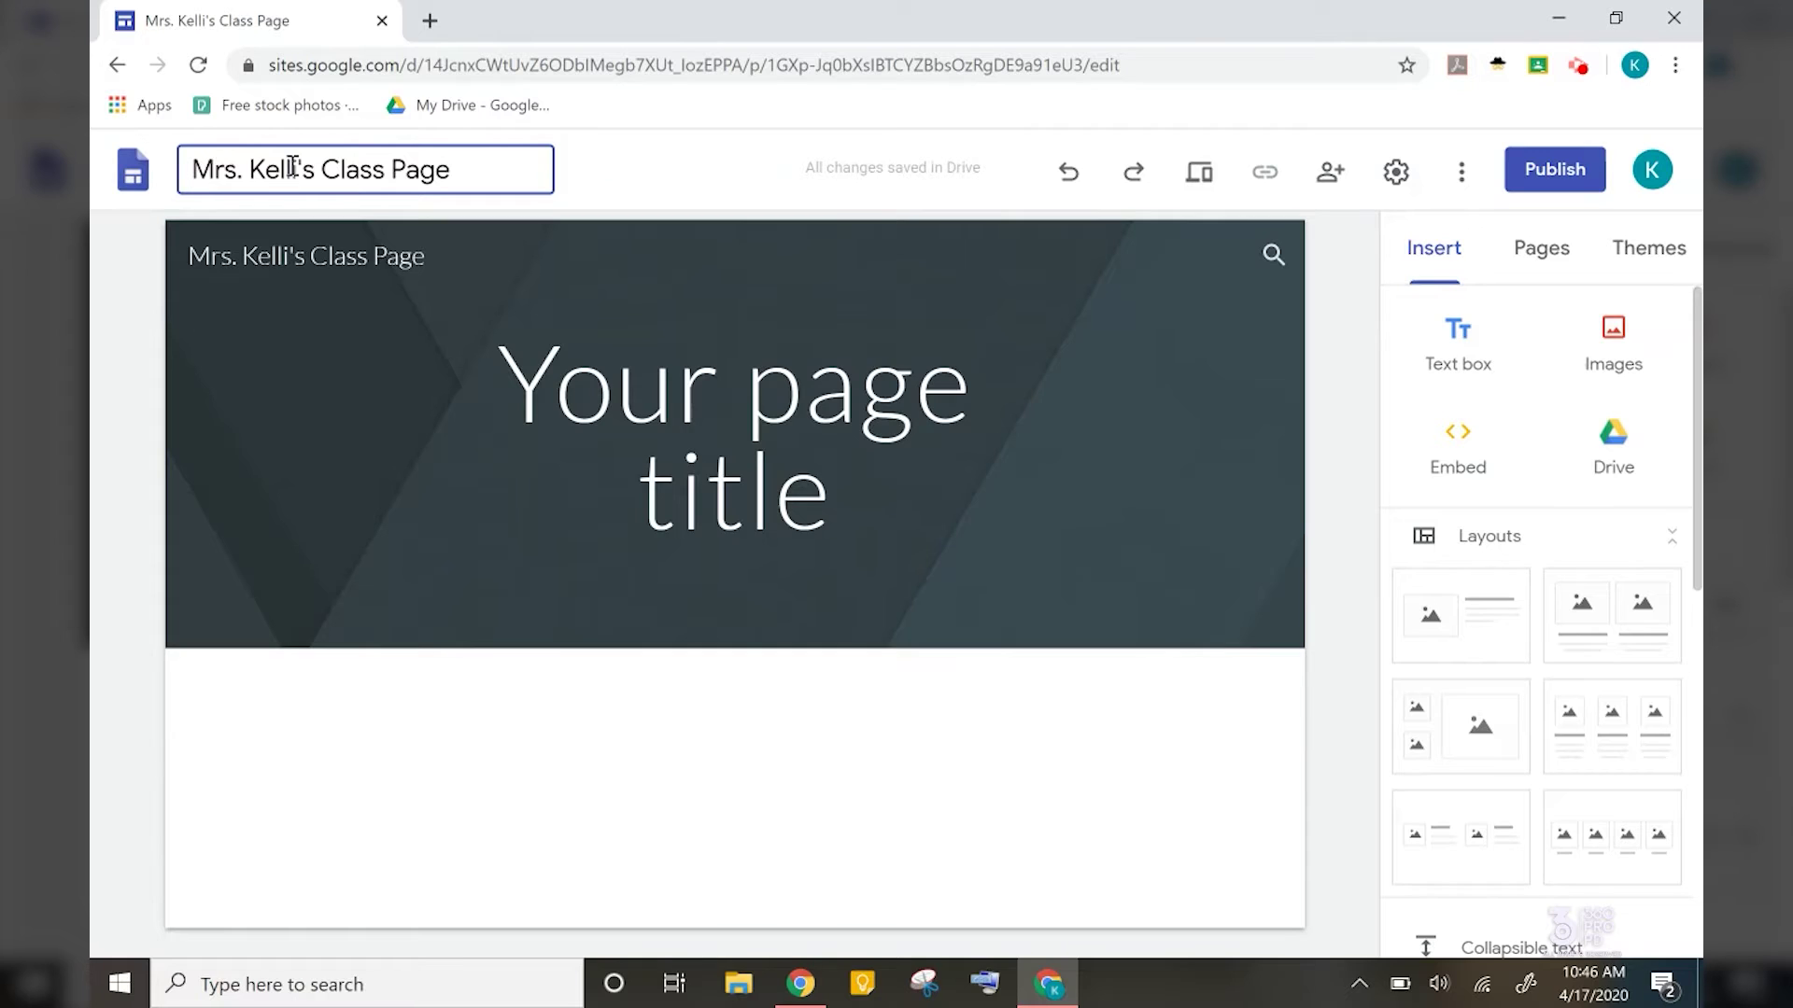
# Set the header background to the hazy beach-and-waves photo from the image gallery
pyautogui.moveTo(485, 432)
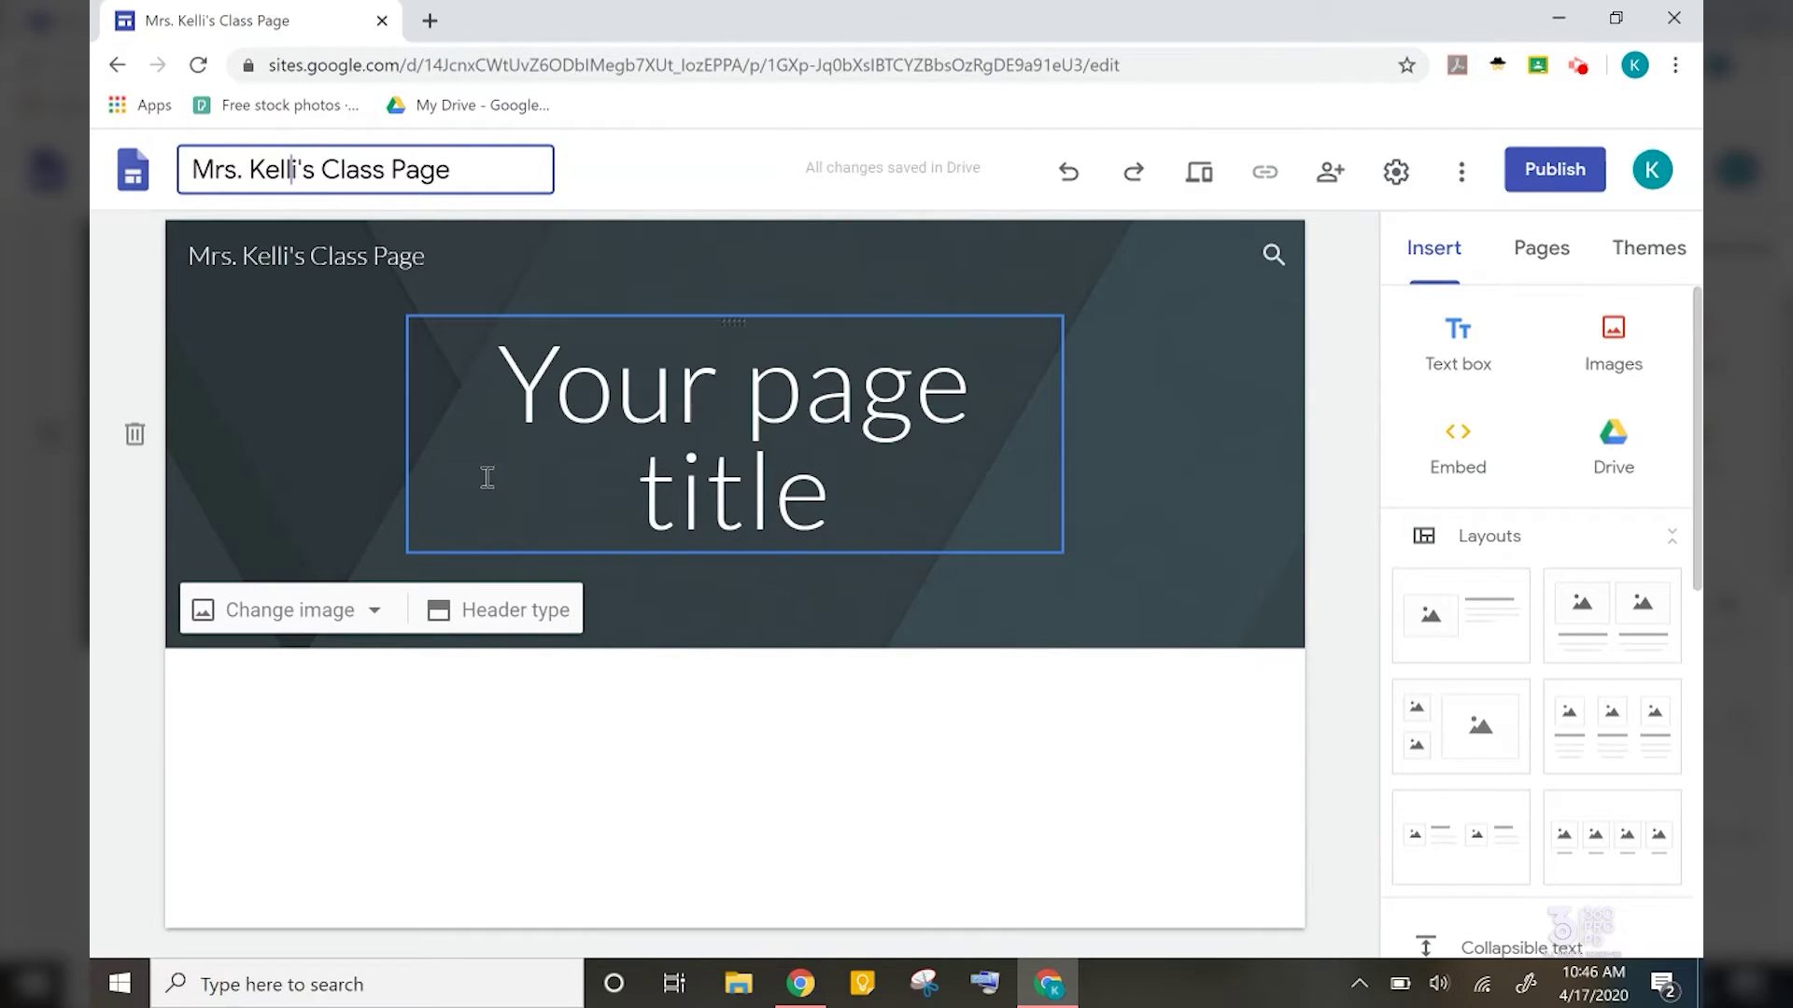
pyautogui.click(372, 612)
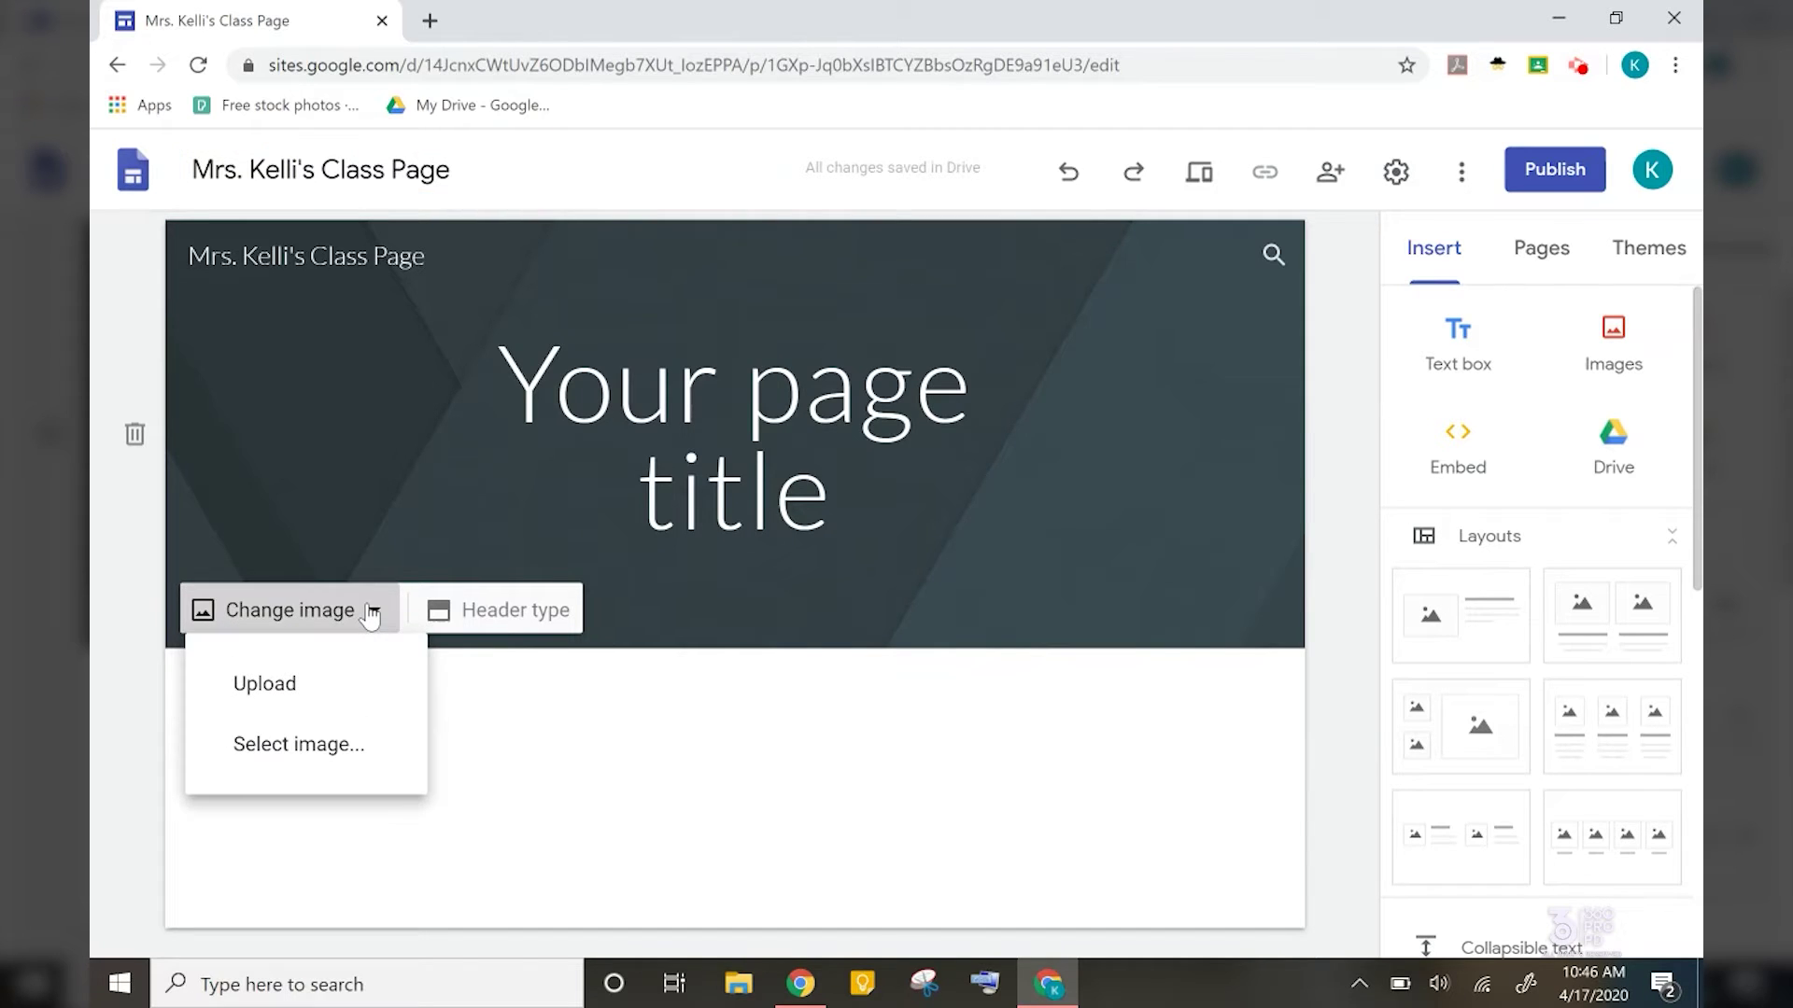
pyautogui.click(332, 751)
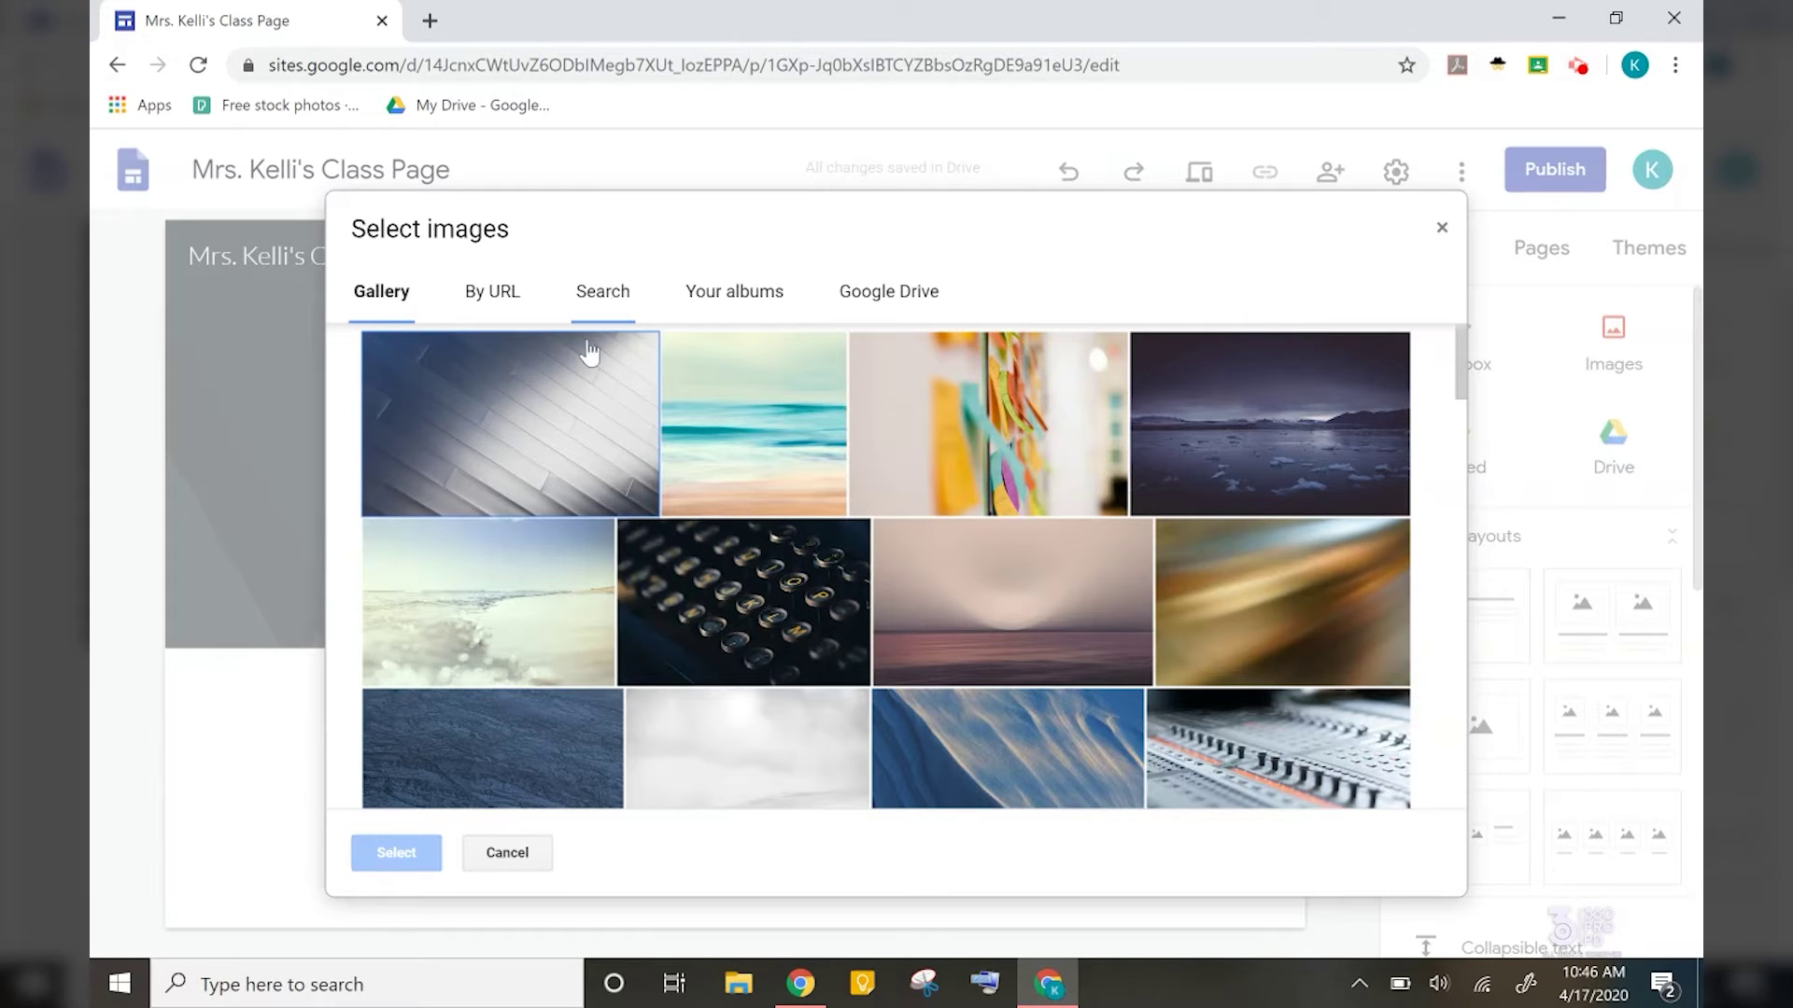
pyautogui.click(531, 591)
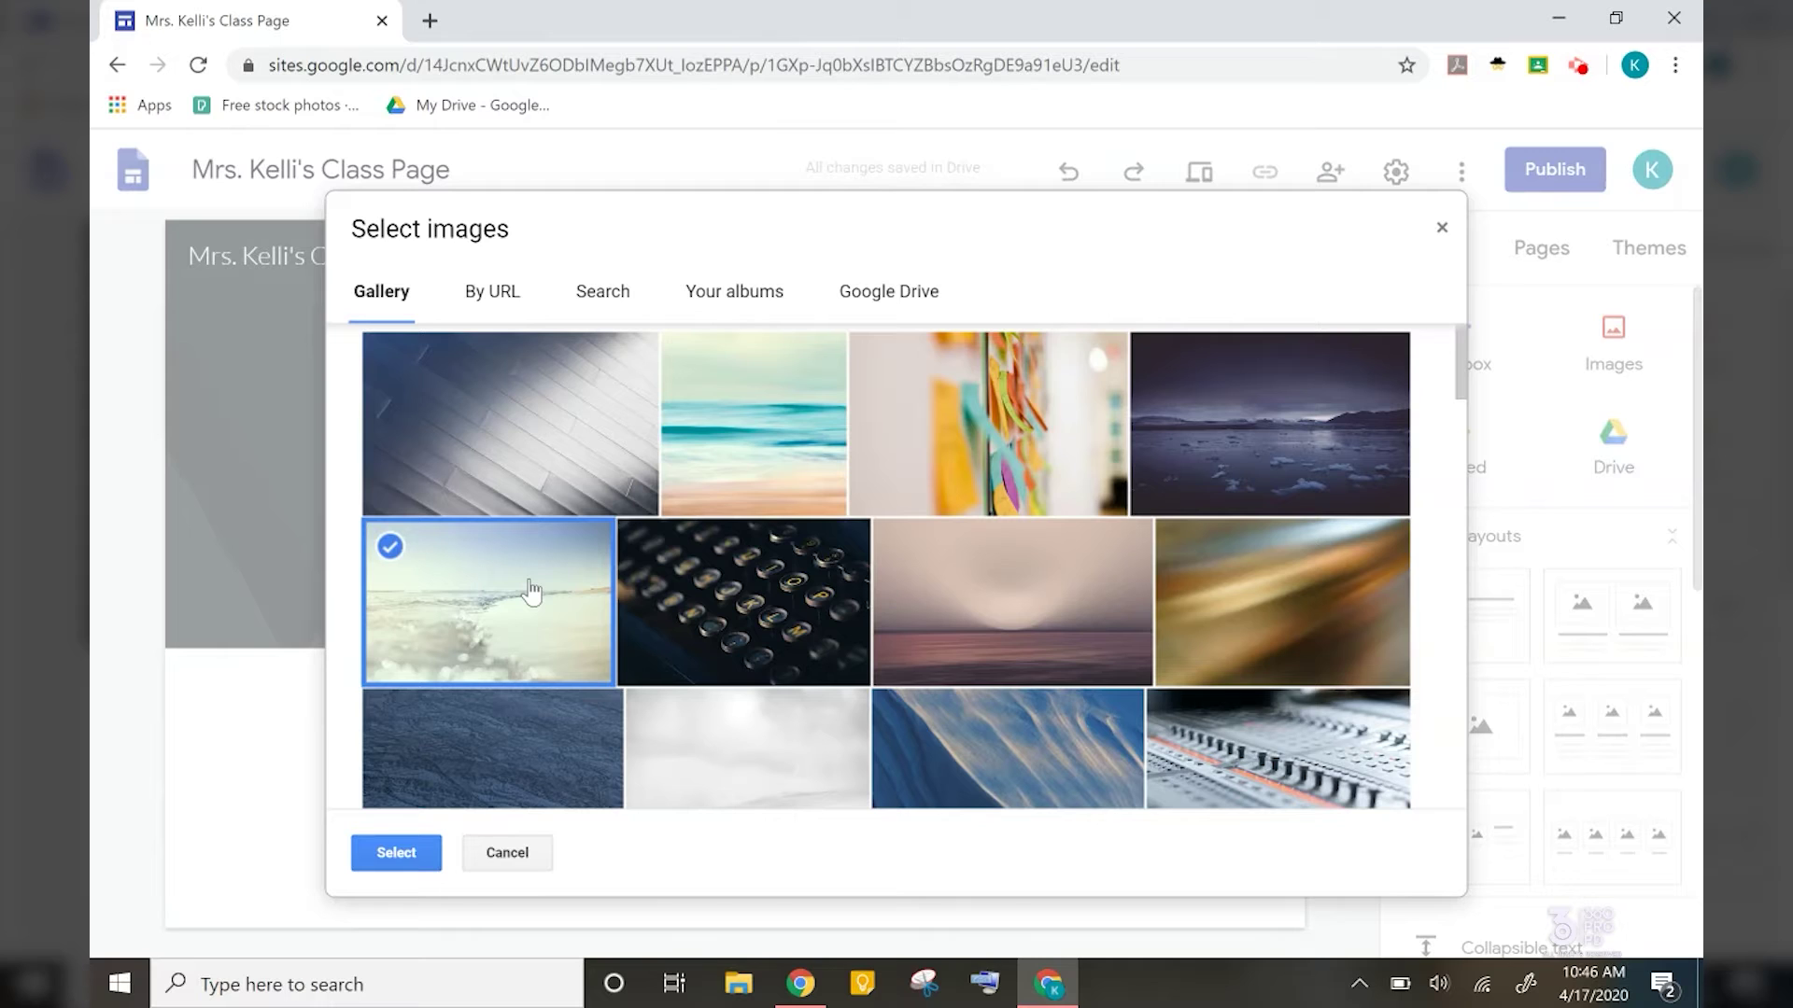
pyautogui.click(399, 852)
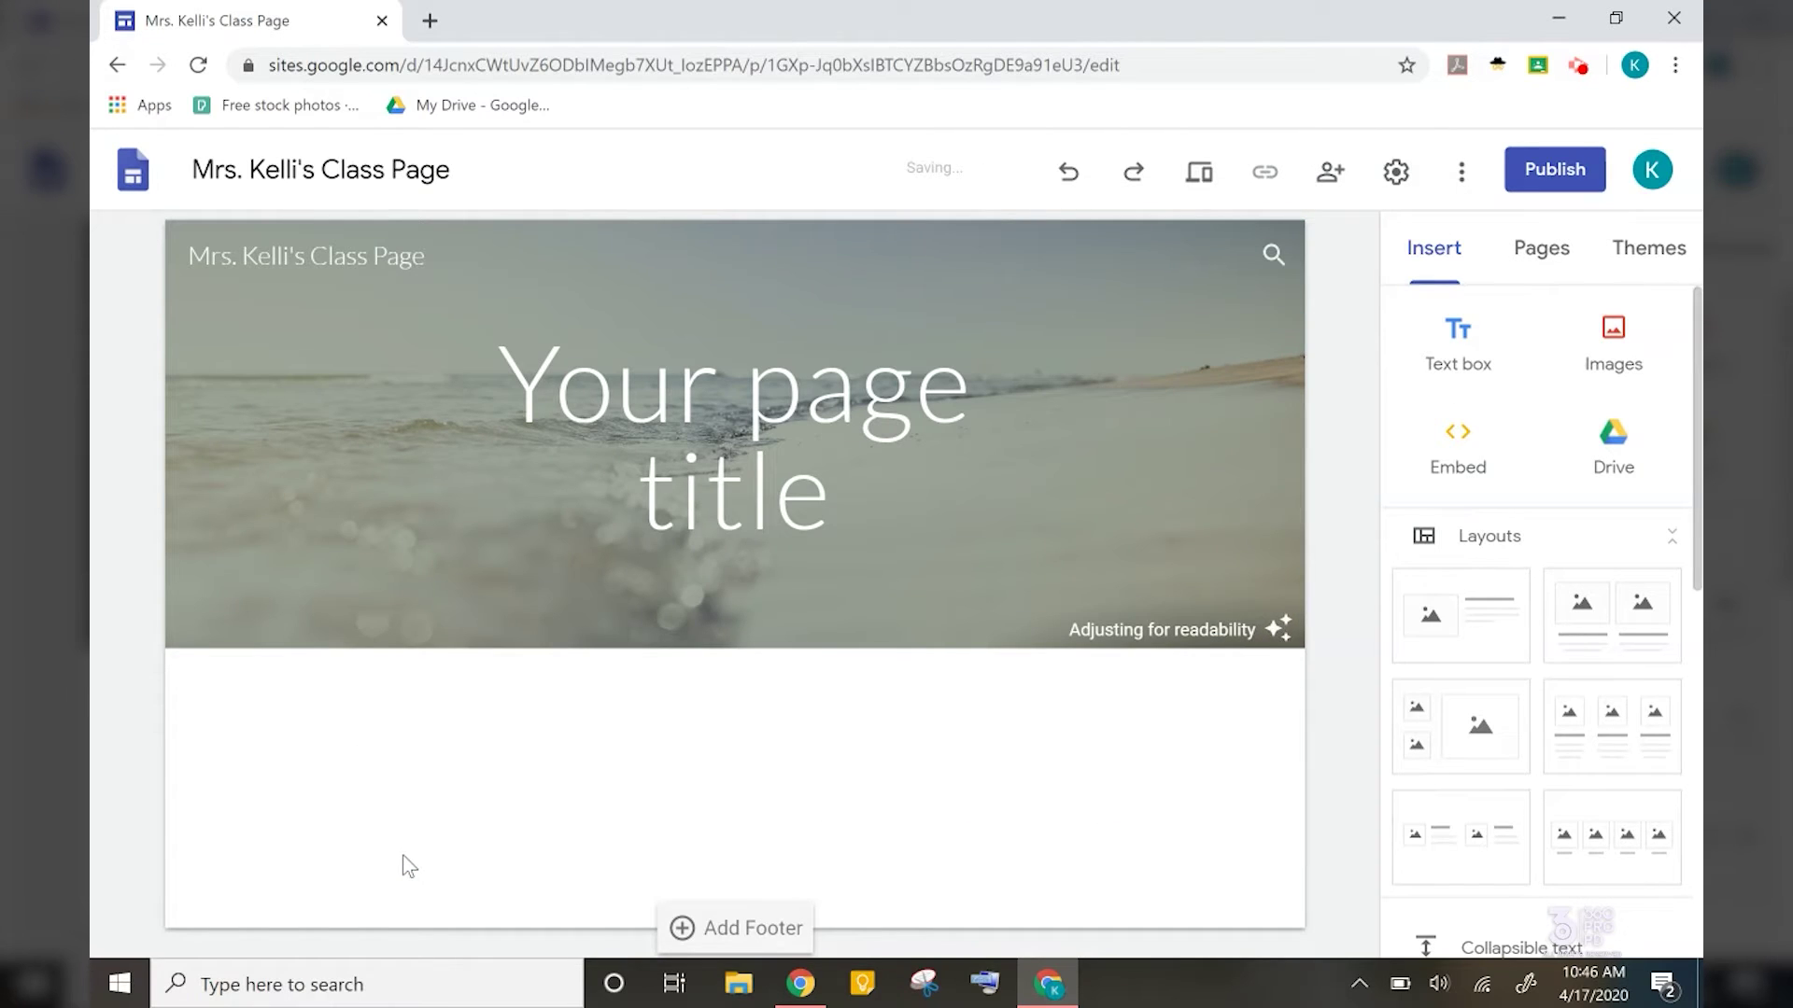
pyautogui.click(1652, 254)
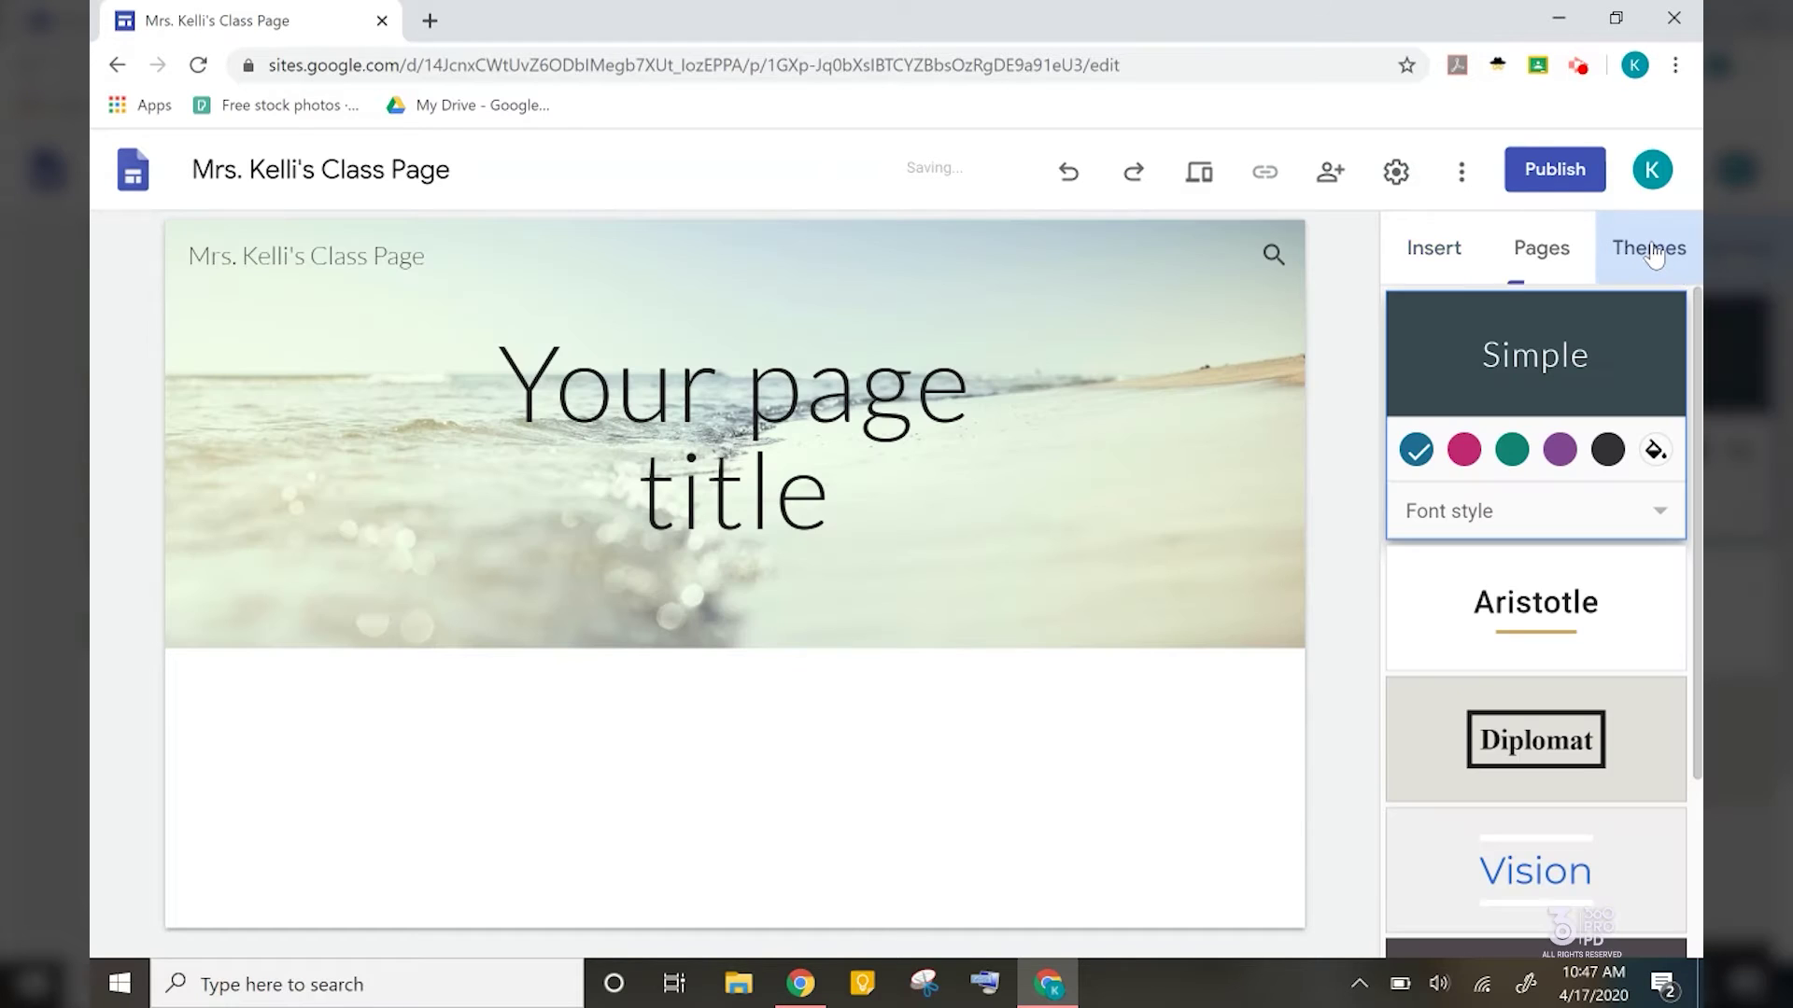
# Apply the Aristotle theme in blue and change the header title to 'Homepage'
pyautogui.click(1570, 633)
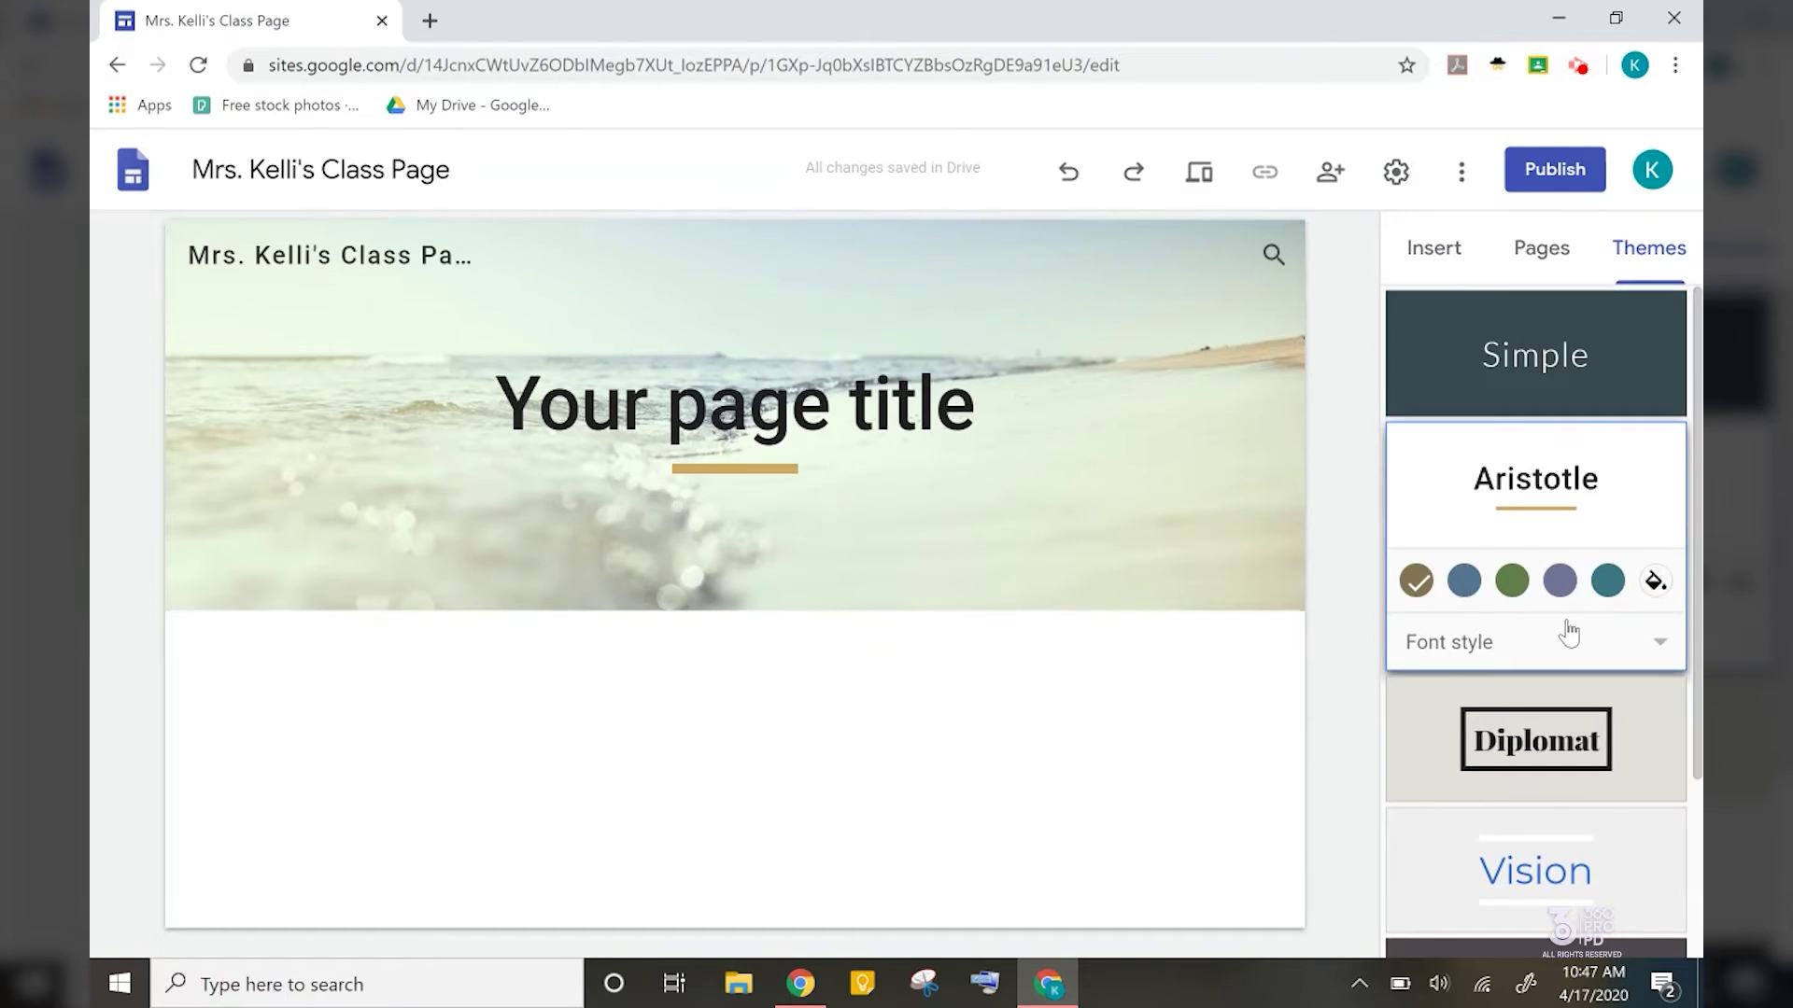
pyautogui.click(1464, 580)
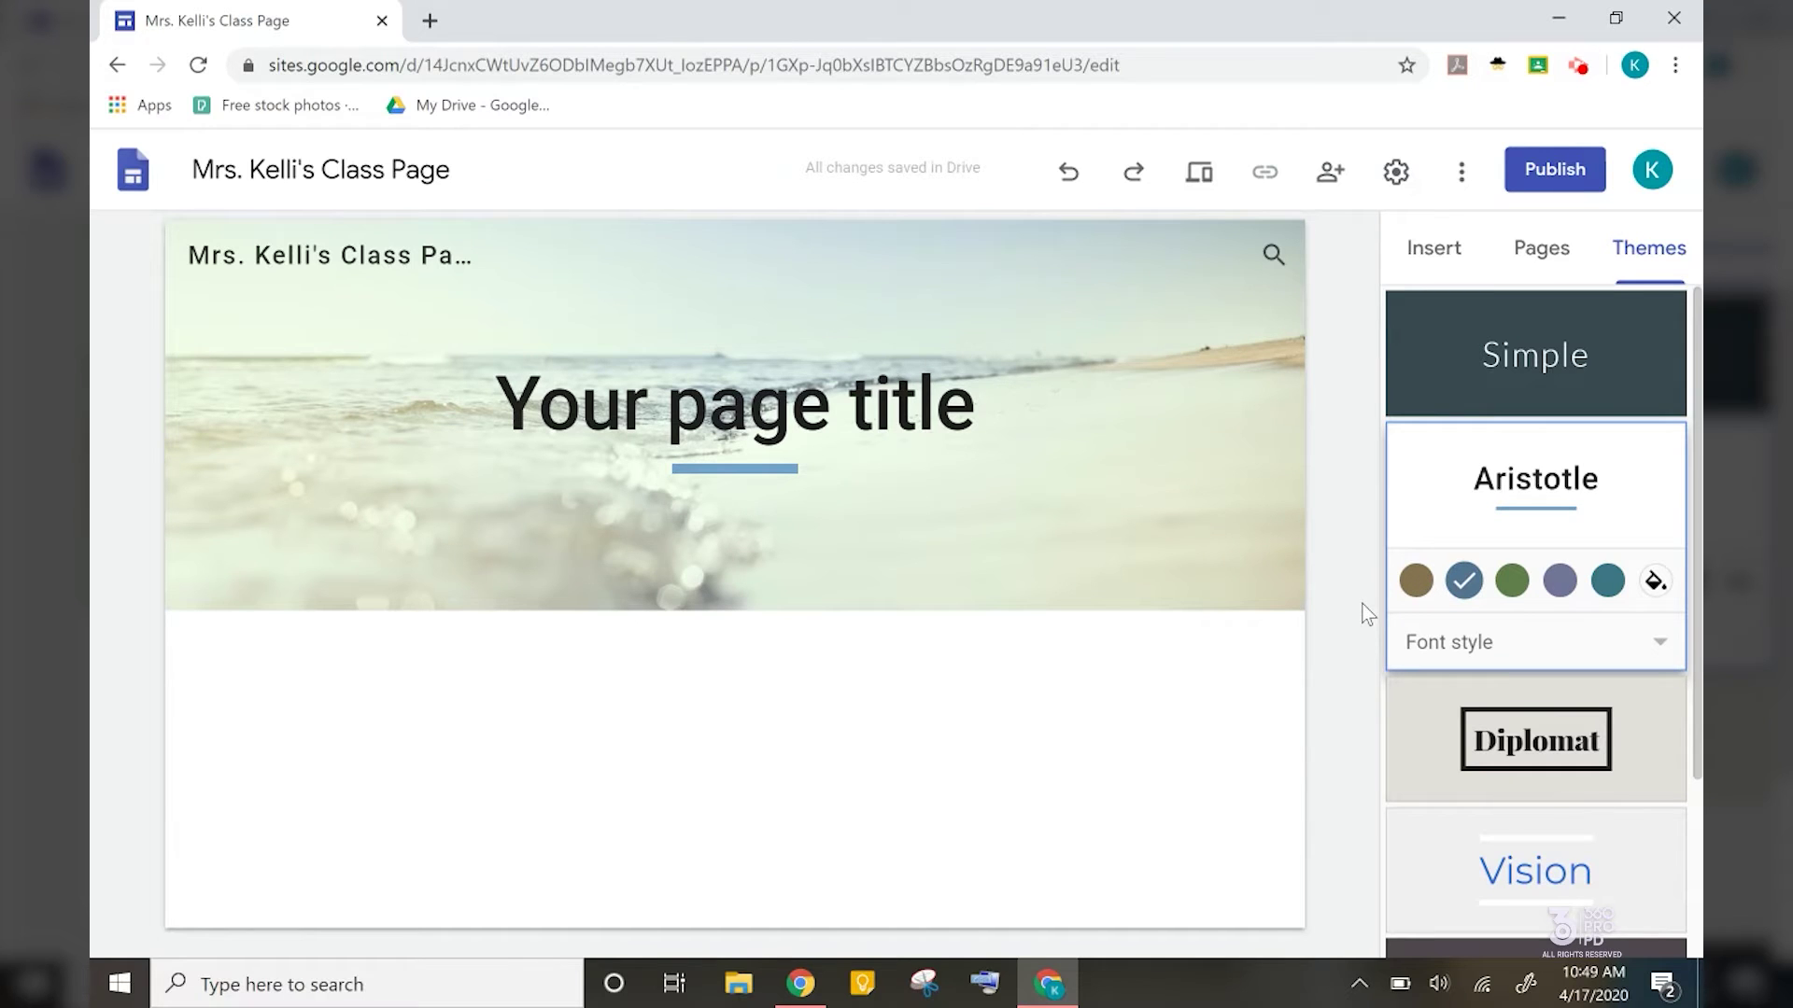
pyautogui.click(878, 432)
pyautogui.hotkey('ctrl', 'a')
pyautogui.write('Homepage')
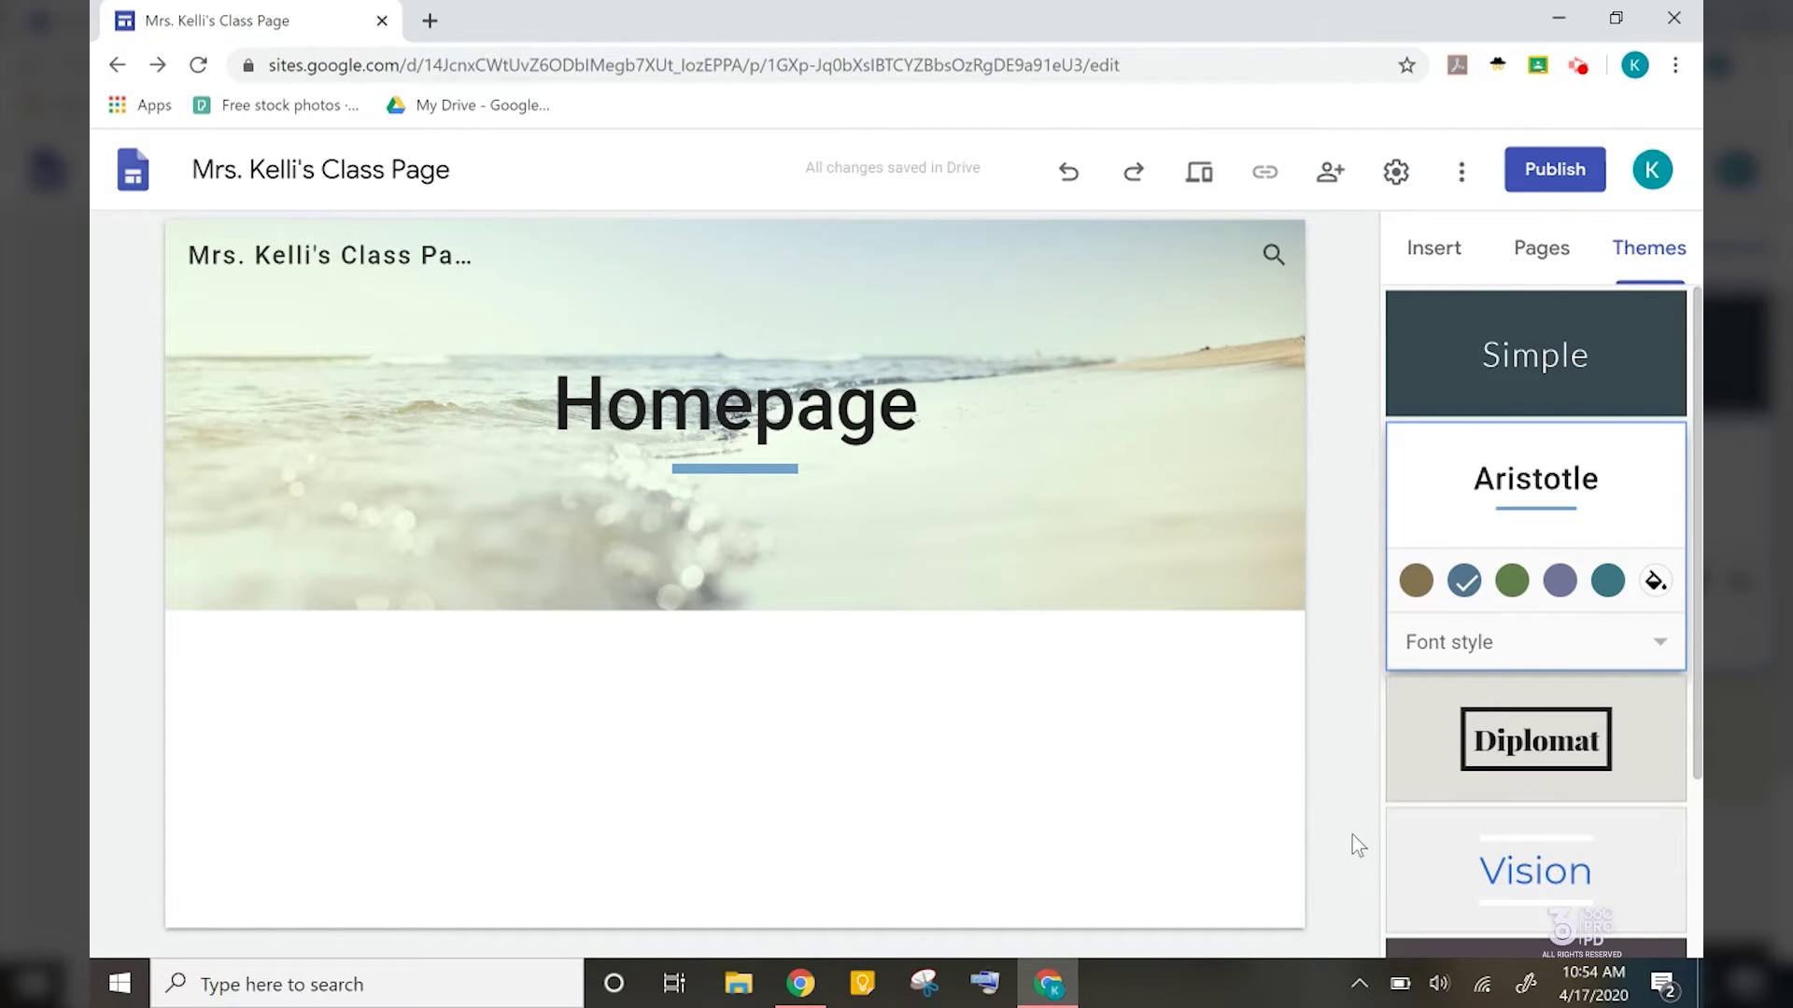
pyautogui.click(1434, 248)
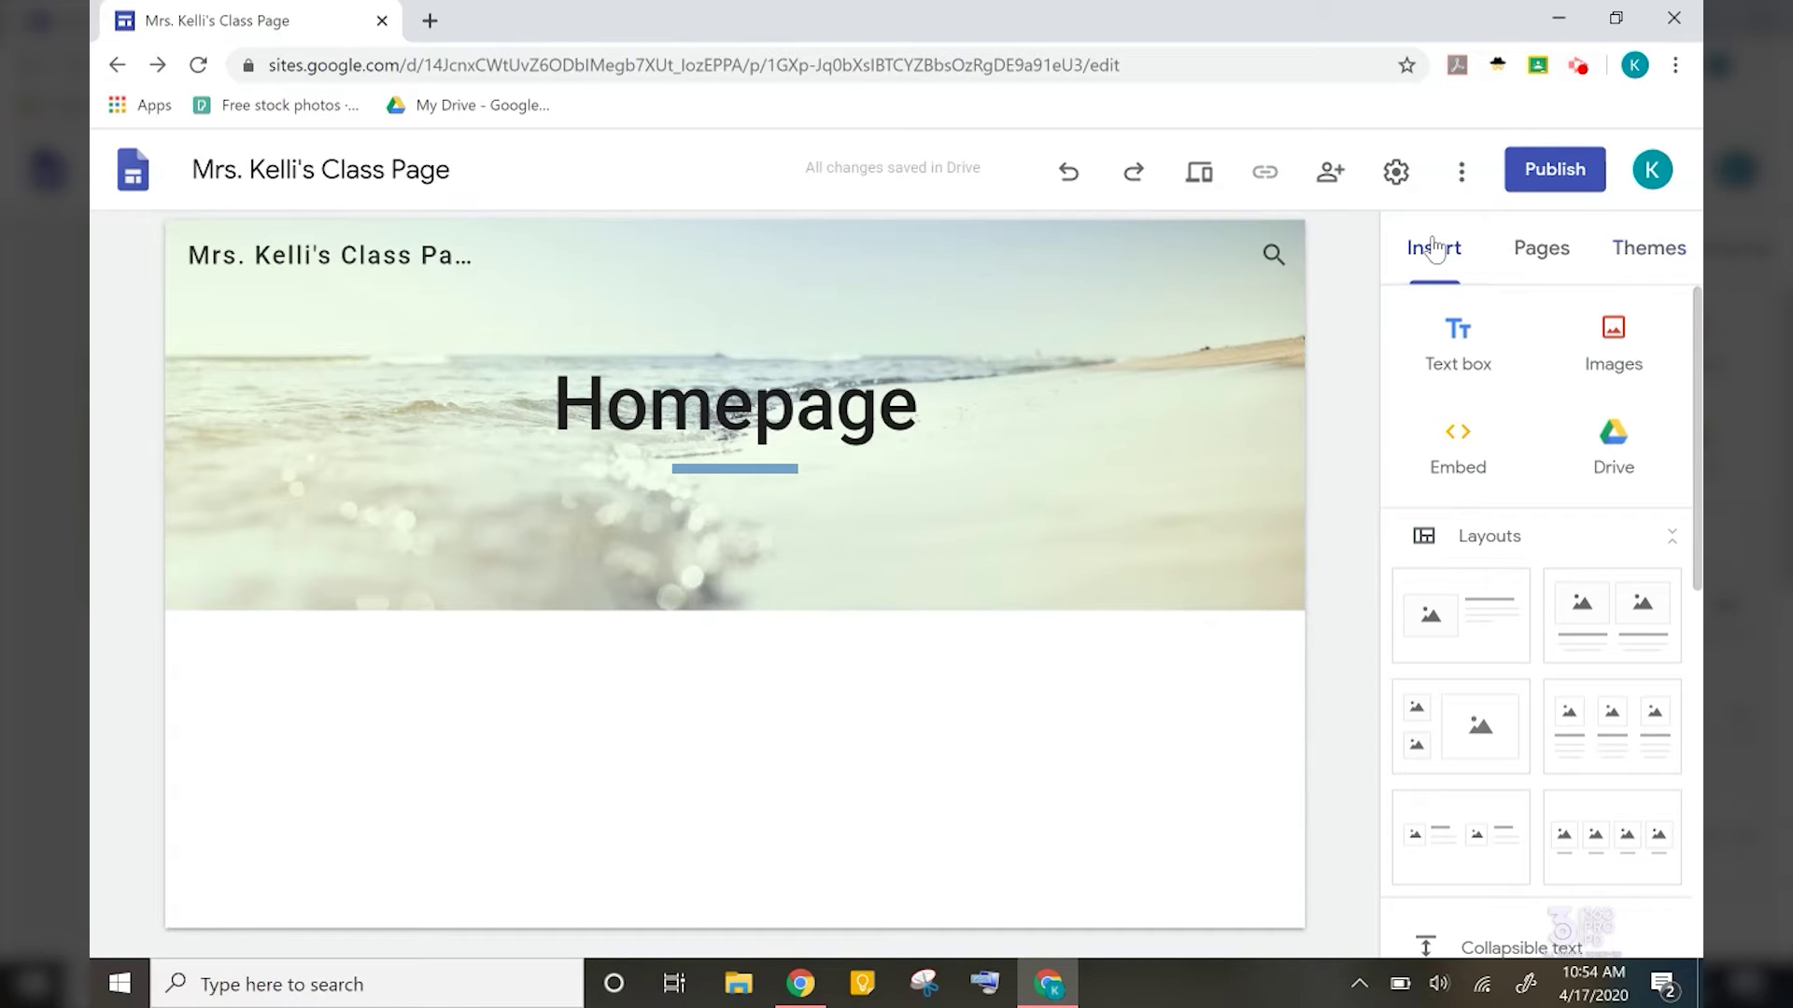
# Add an image-and-text section holding the uploaded 'miss you' picture, uncropped
pyautogui.click(1471, 620)
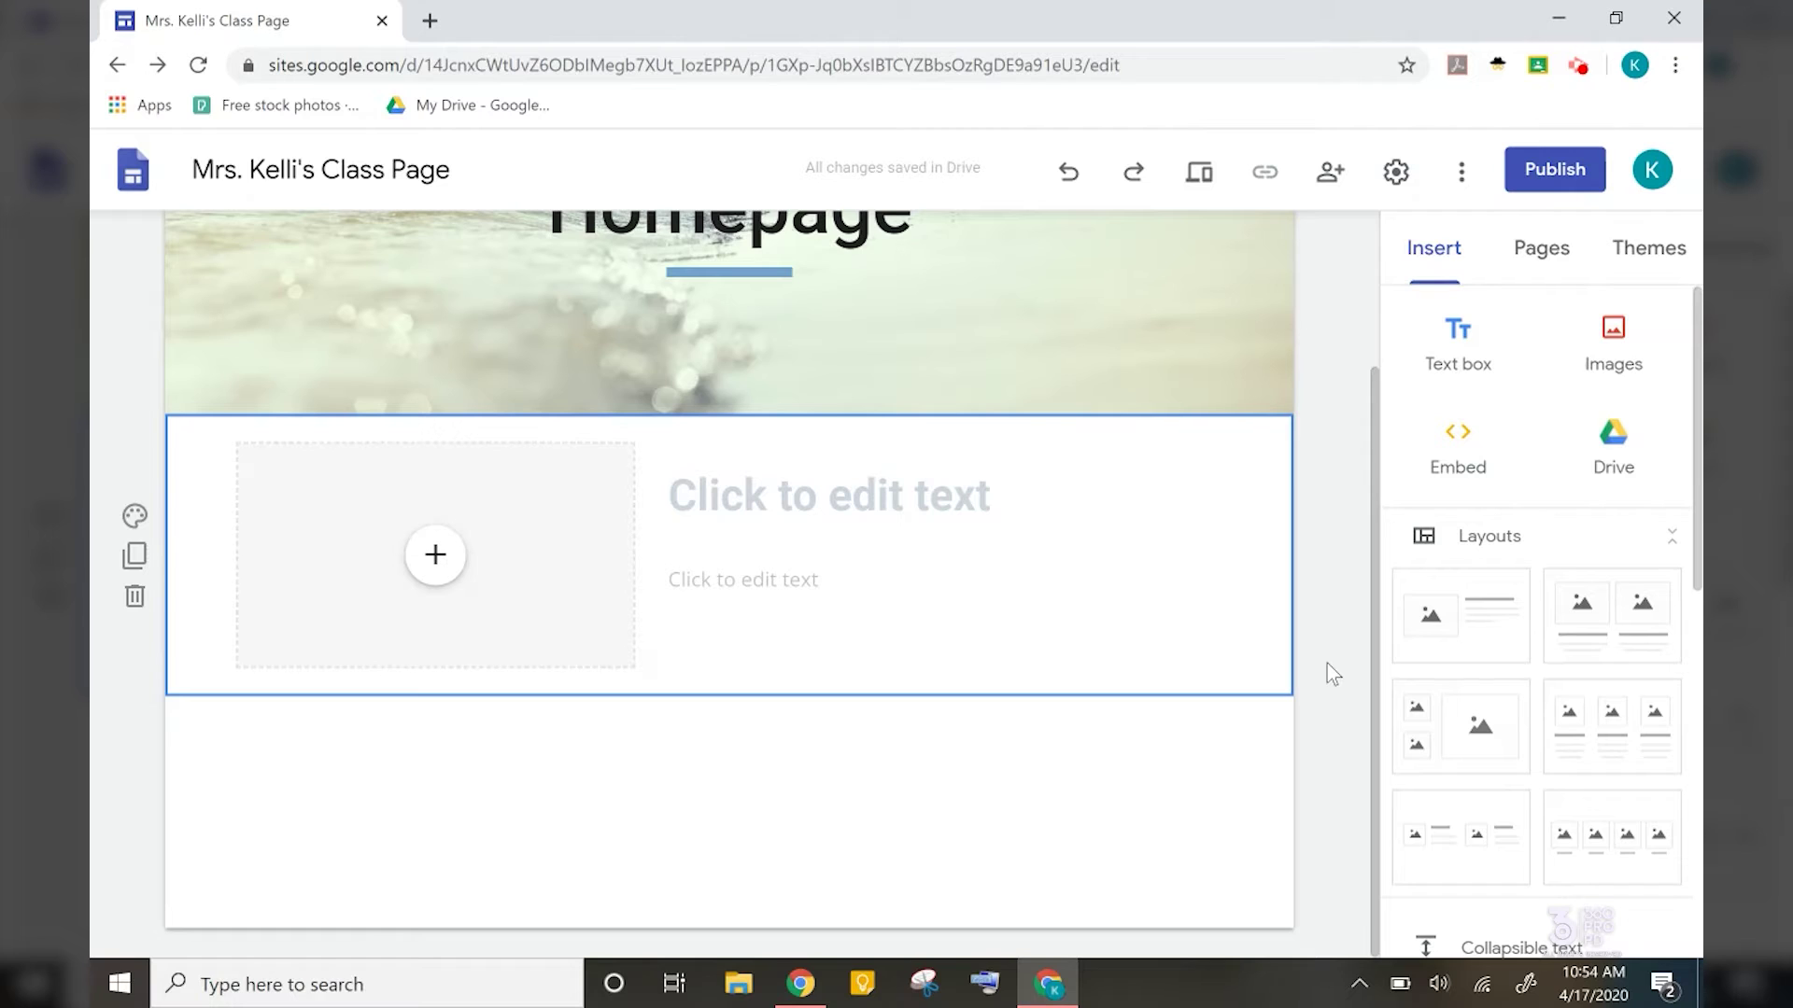
pyautogui.click(439, 560)
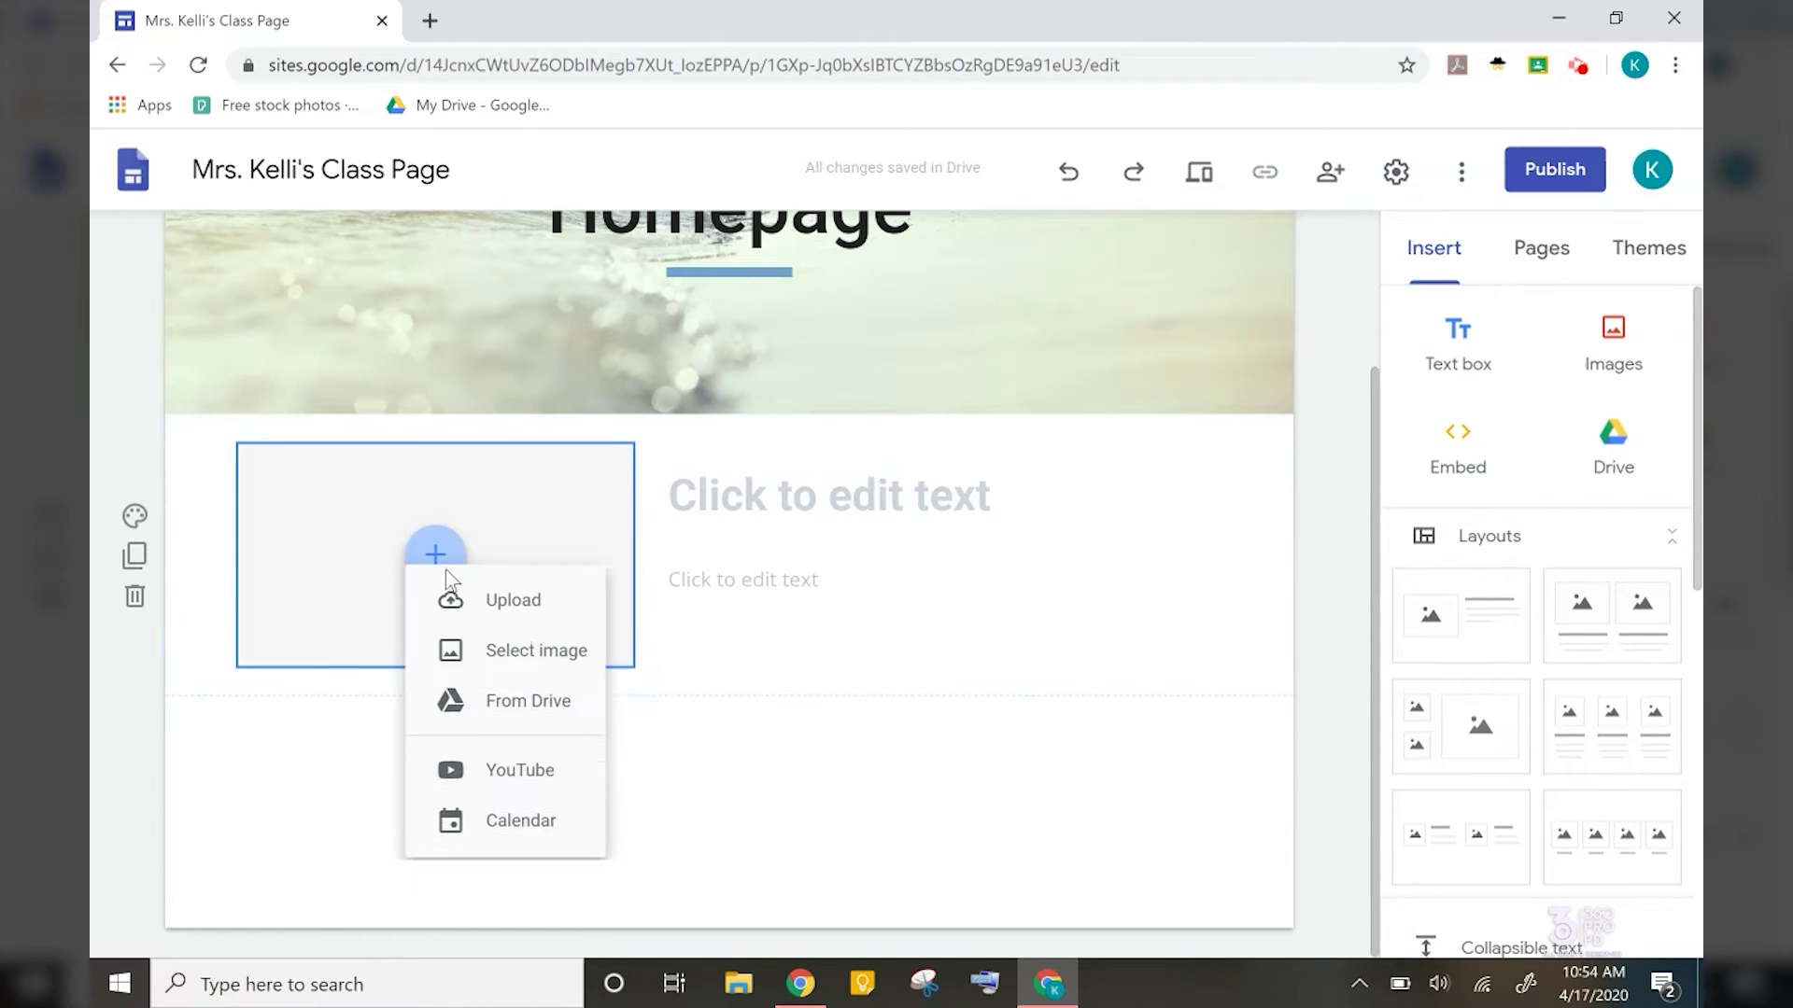
pyautogui.click(519, 623)
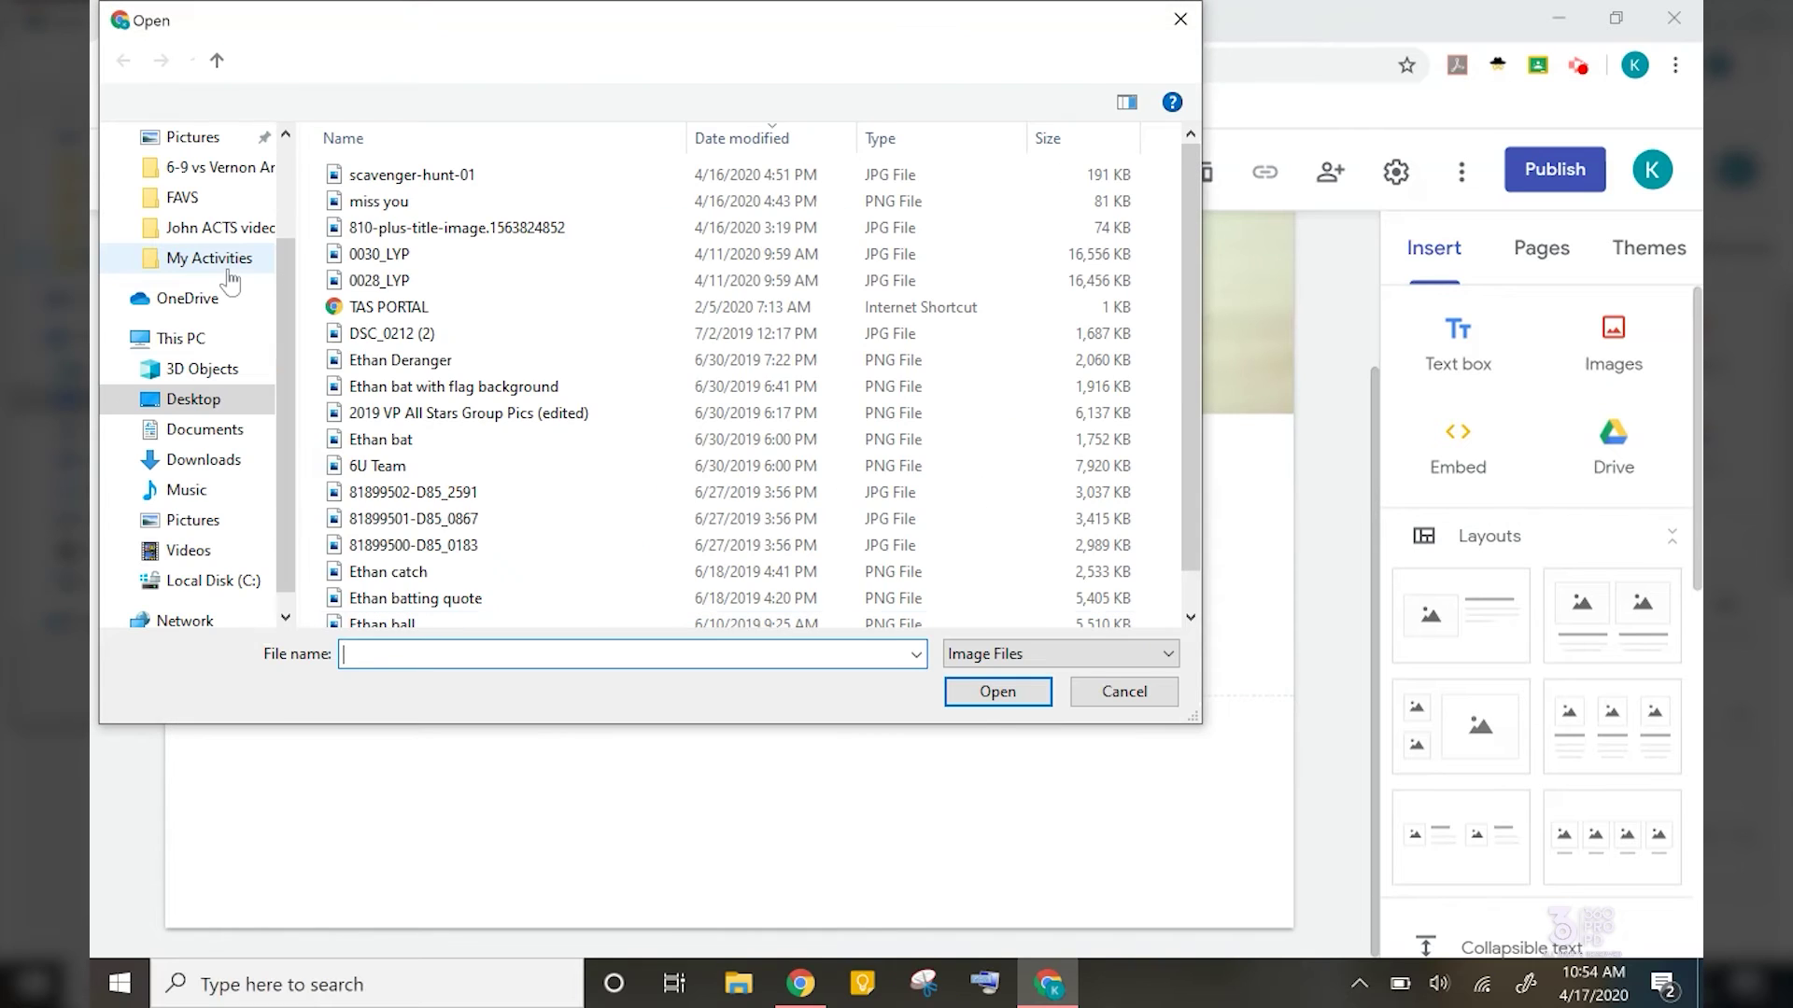
pyautogui.click(378, 201)
pyautogui.click(995, 692)
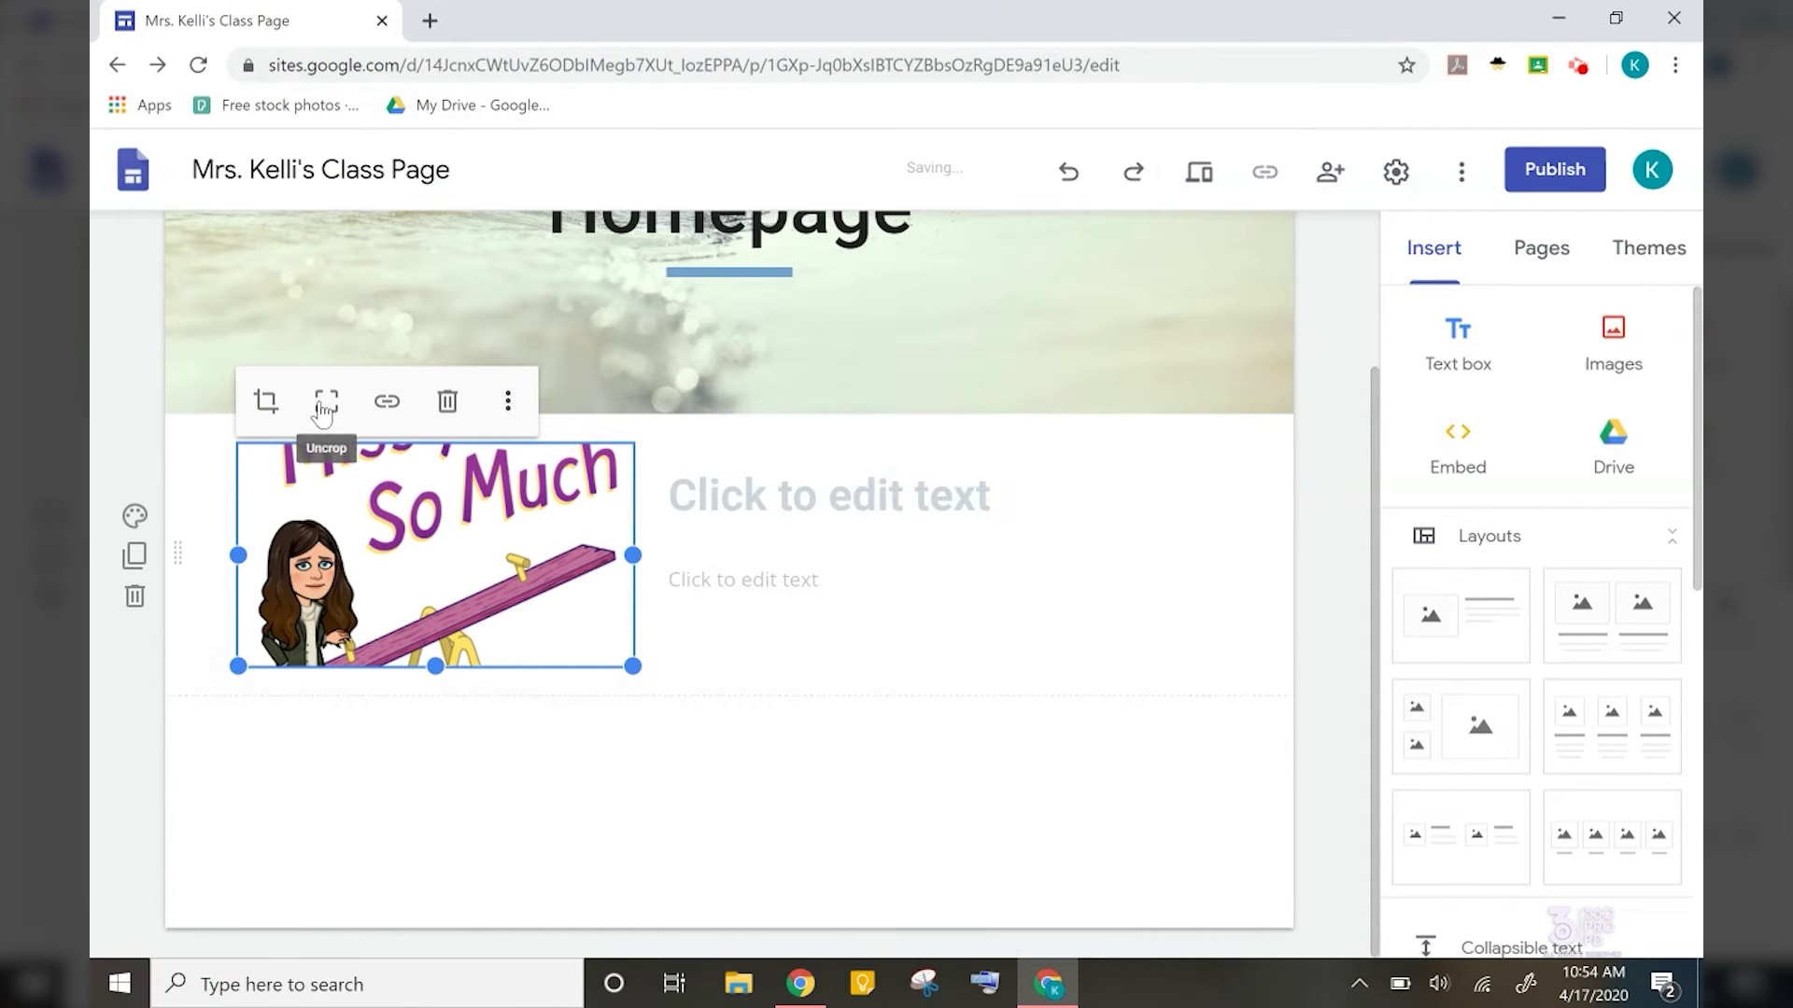
pyautogui.click(323, 411)
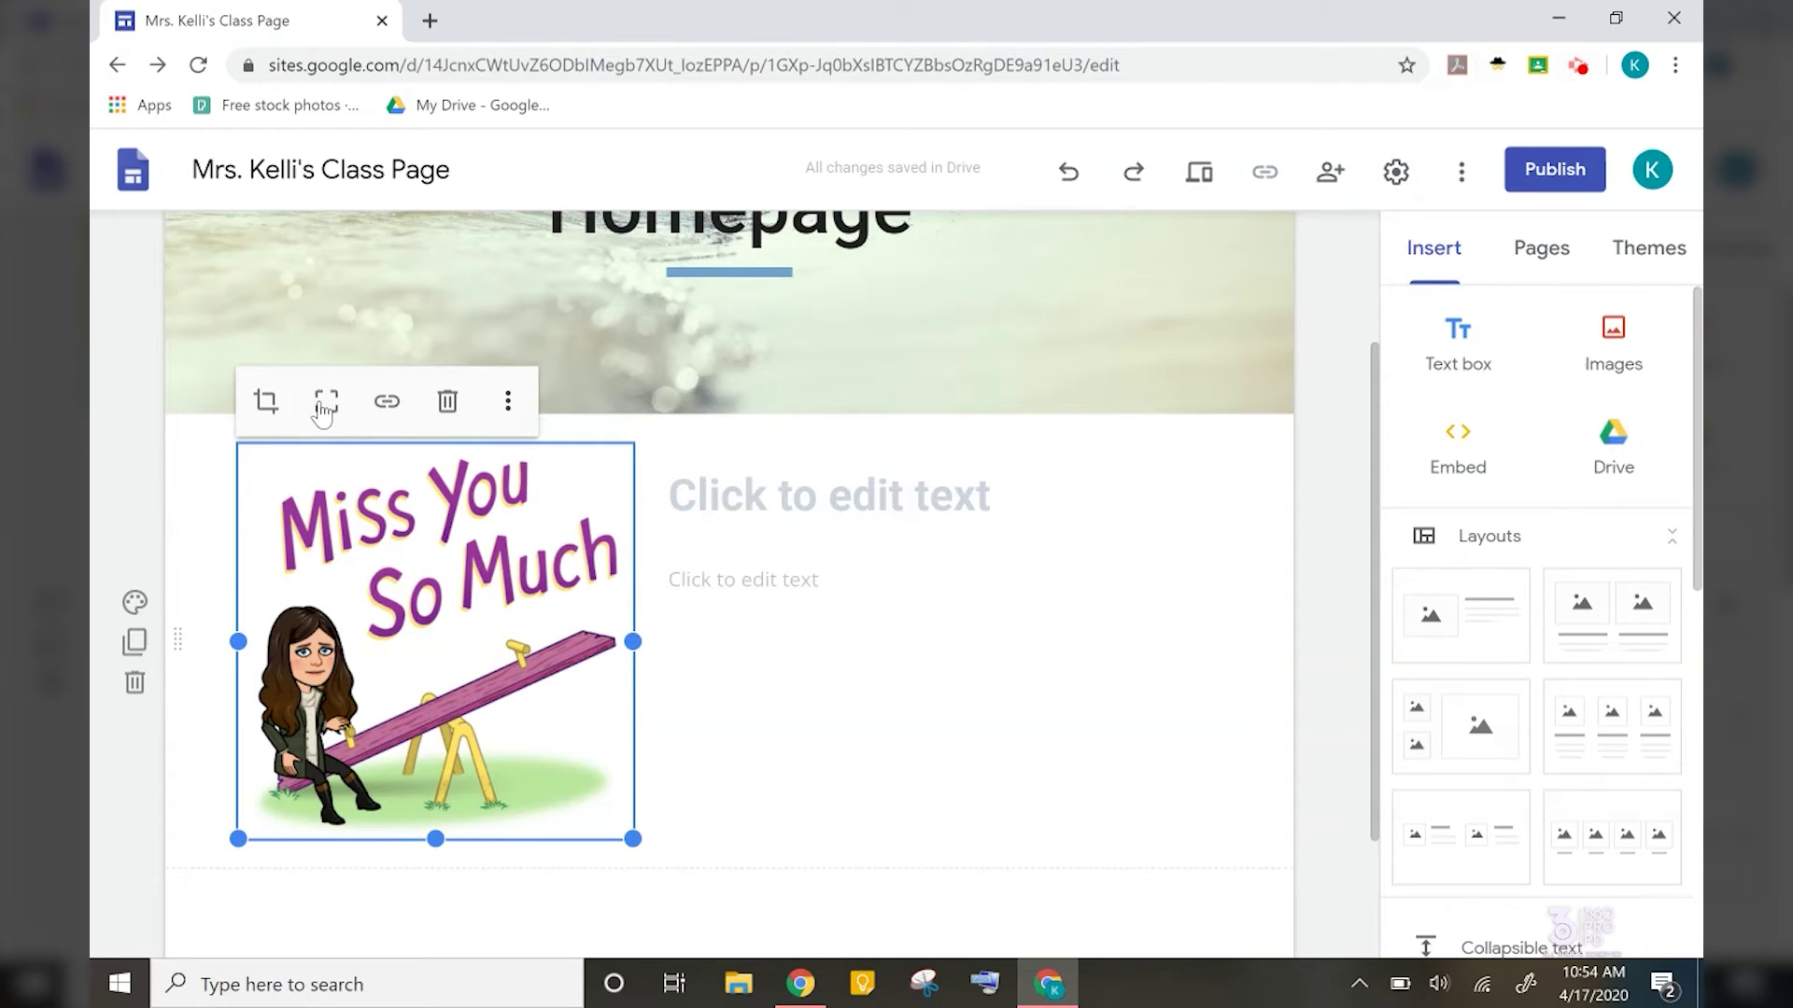
pyautogui.click(765, 501)
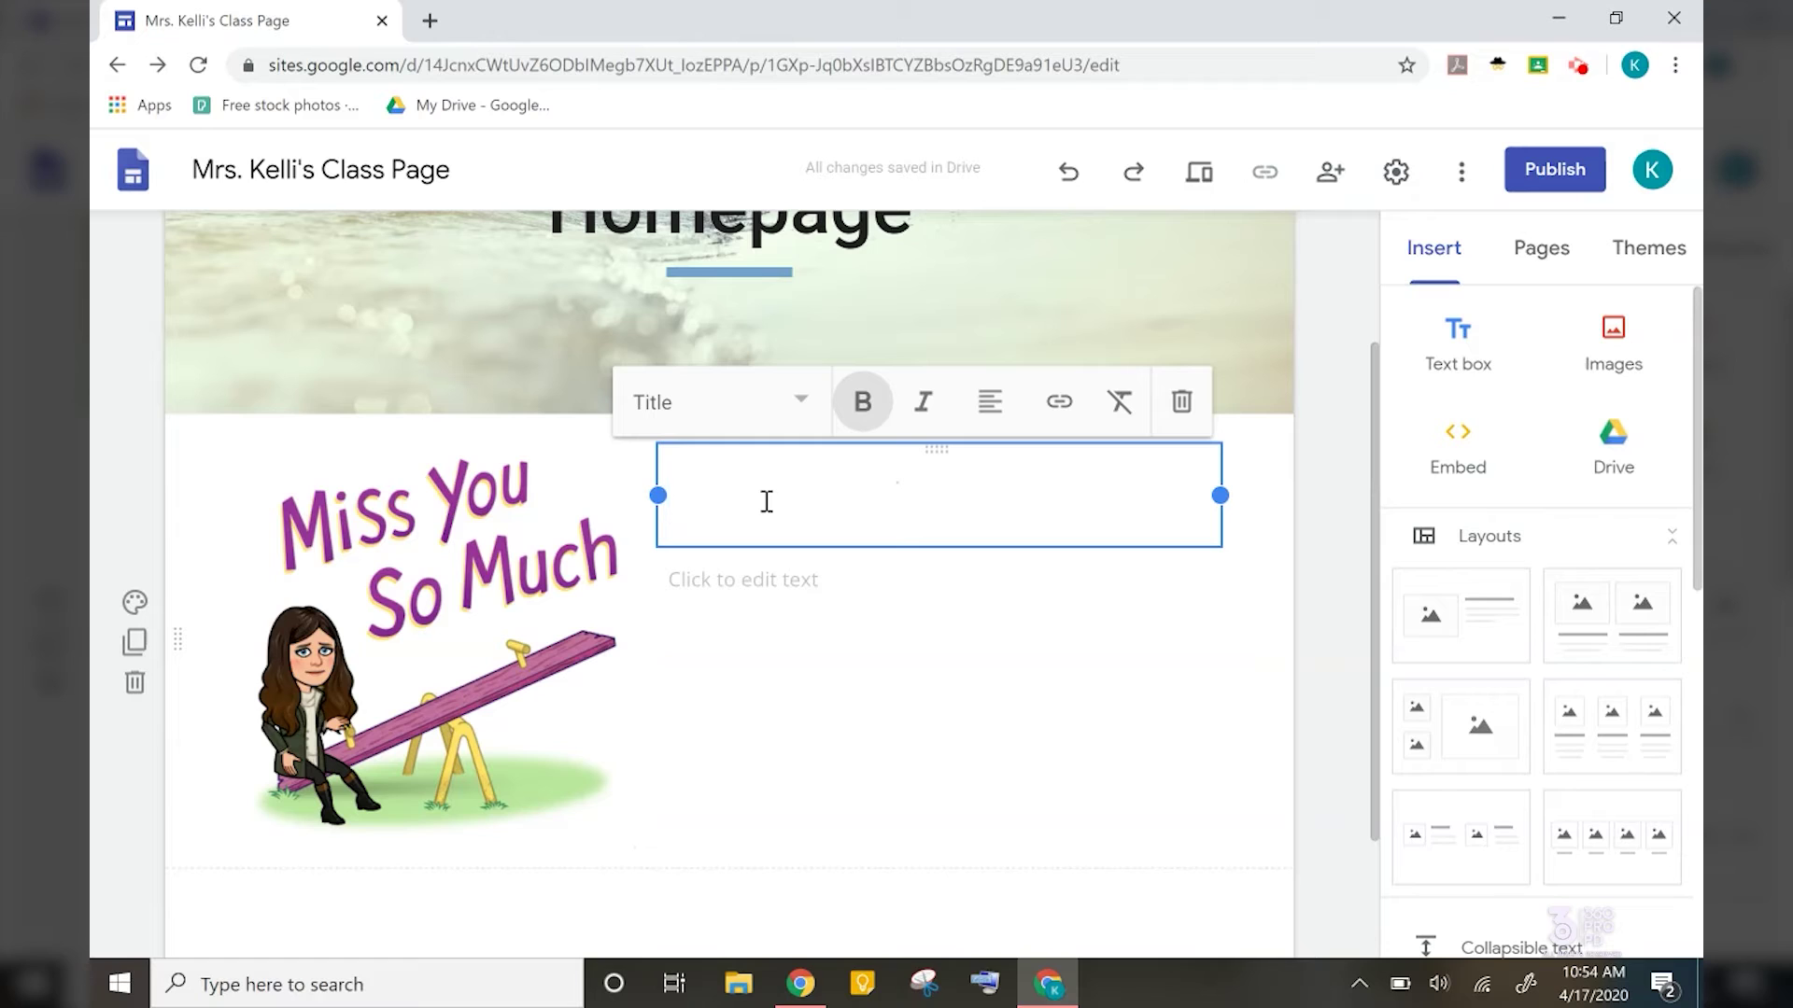
# Head the section 'Hello to my students!' and paste the two-paragraph welcome message beneath it
pyautogui.write('Hello to my students!')
pyautogui.click(720, 576)
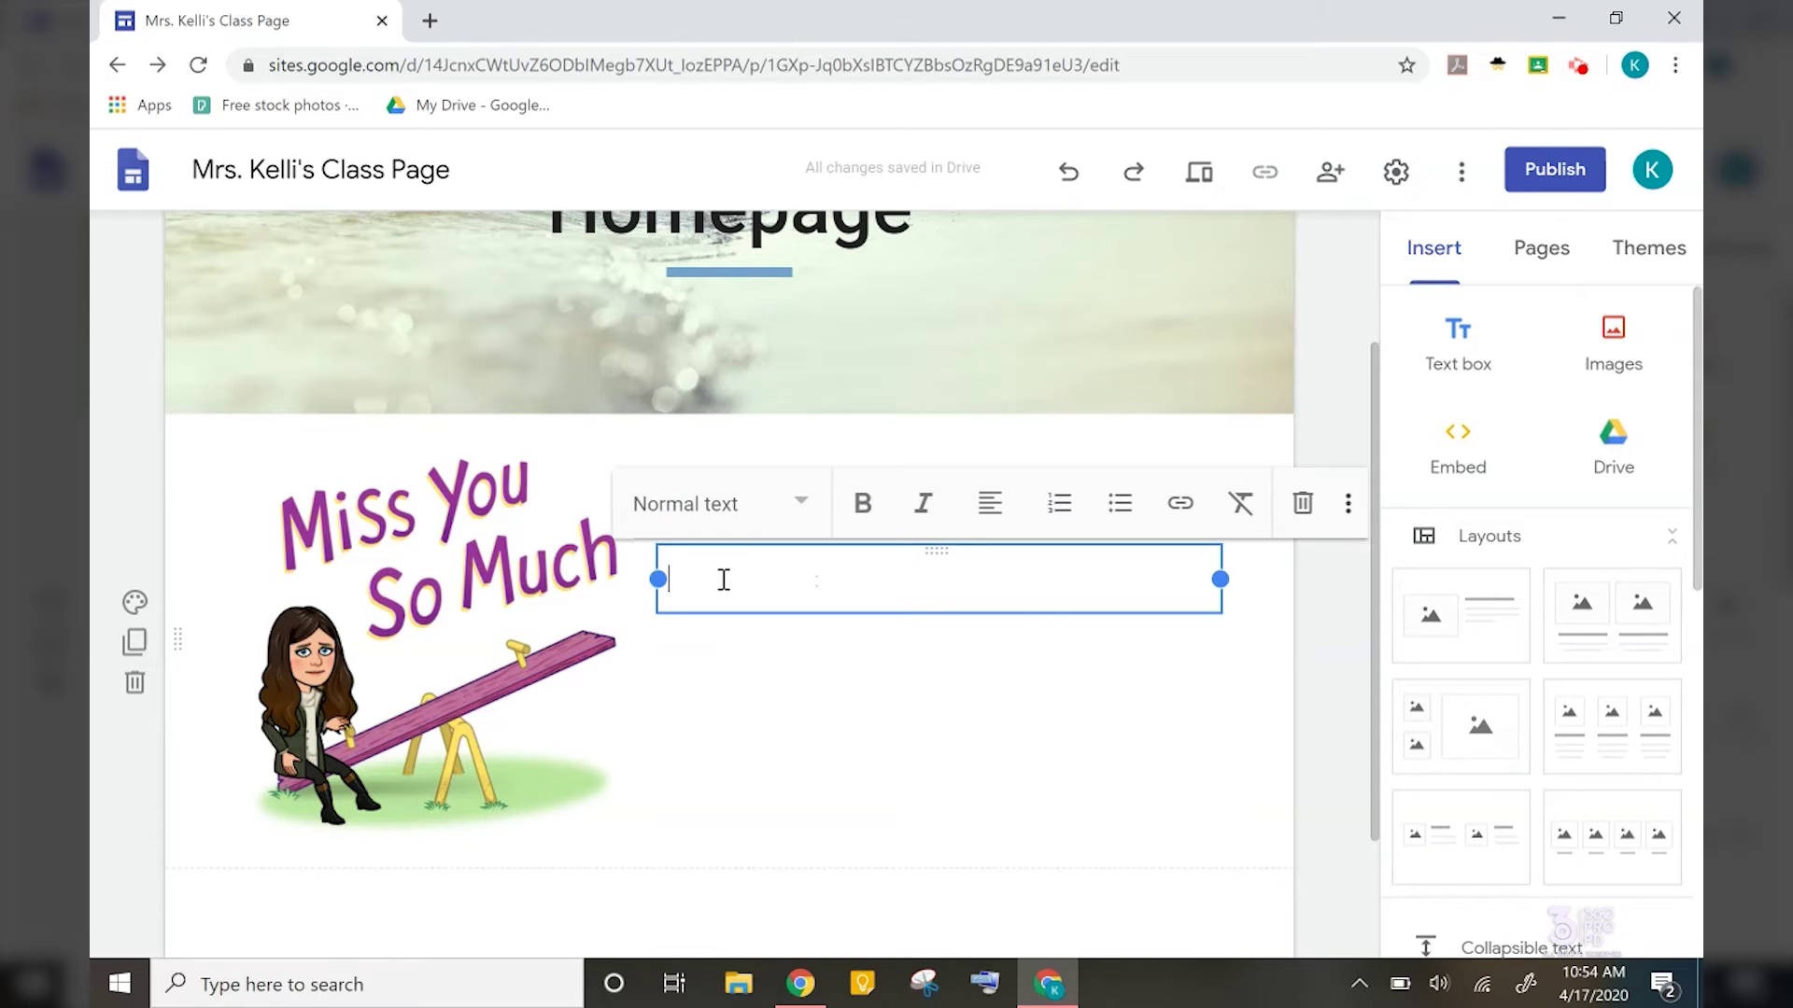
pyautogui.write('I miss you so much, and I hope that you are staying safe at home.  I know this is a crazy time, but please know that I am thinking of you.   I wanted to create a page where you can find different activities or resources to use while at home.  I will add a new page each week, so have your parents keep checking back.')
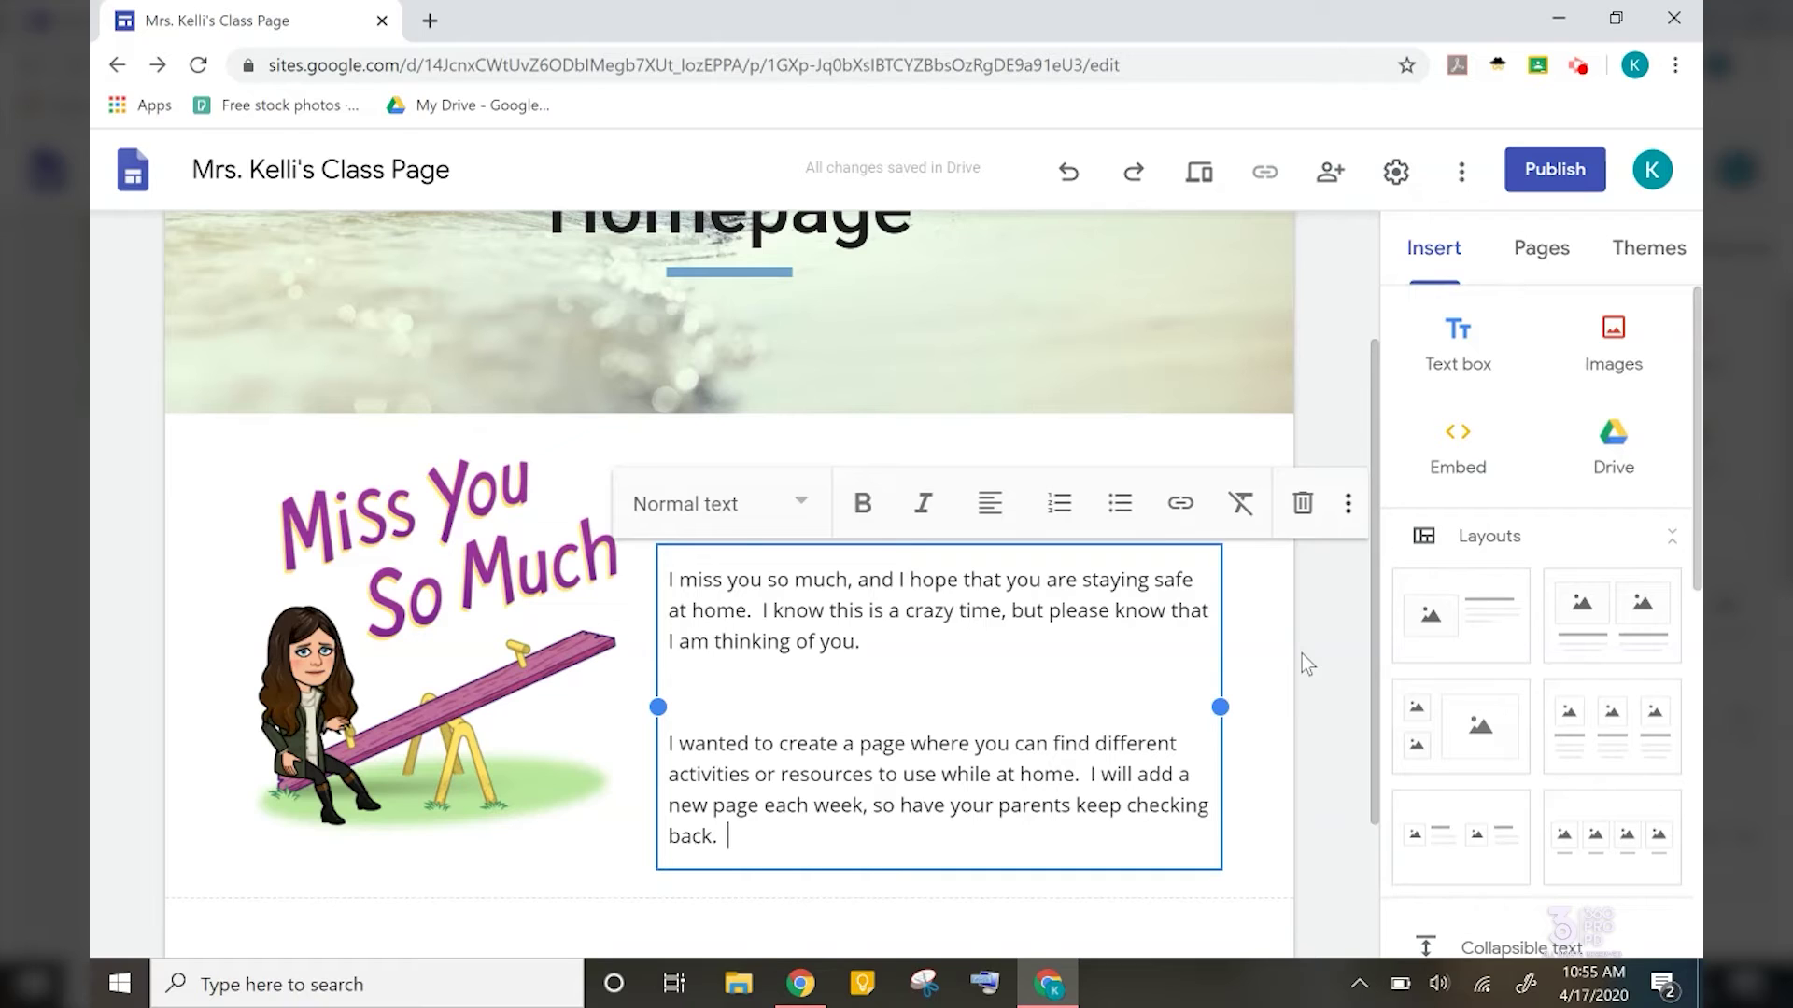
pyautogui.click(1540, 271)
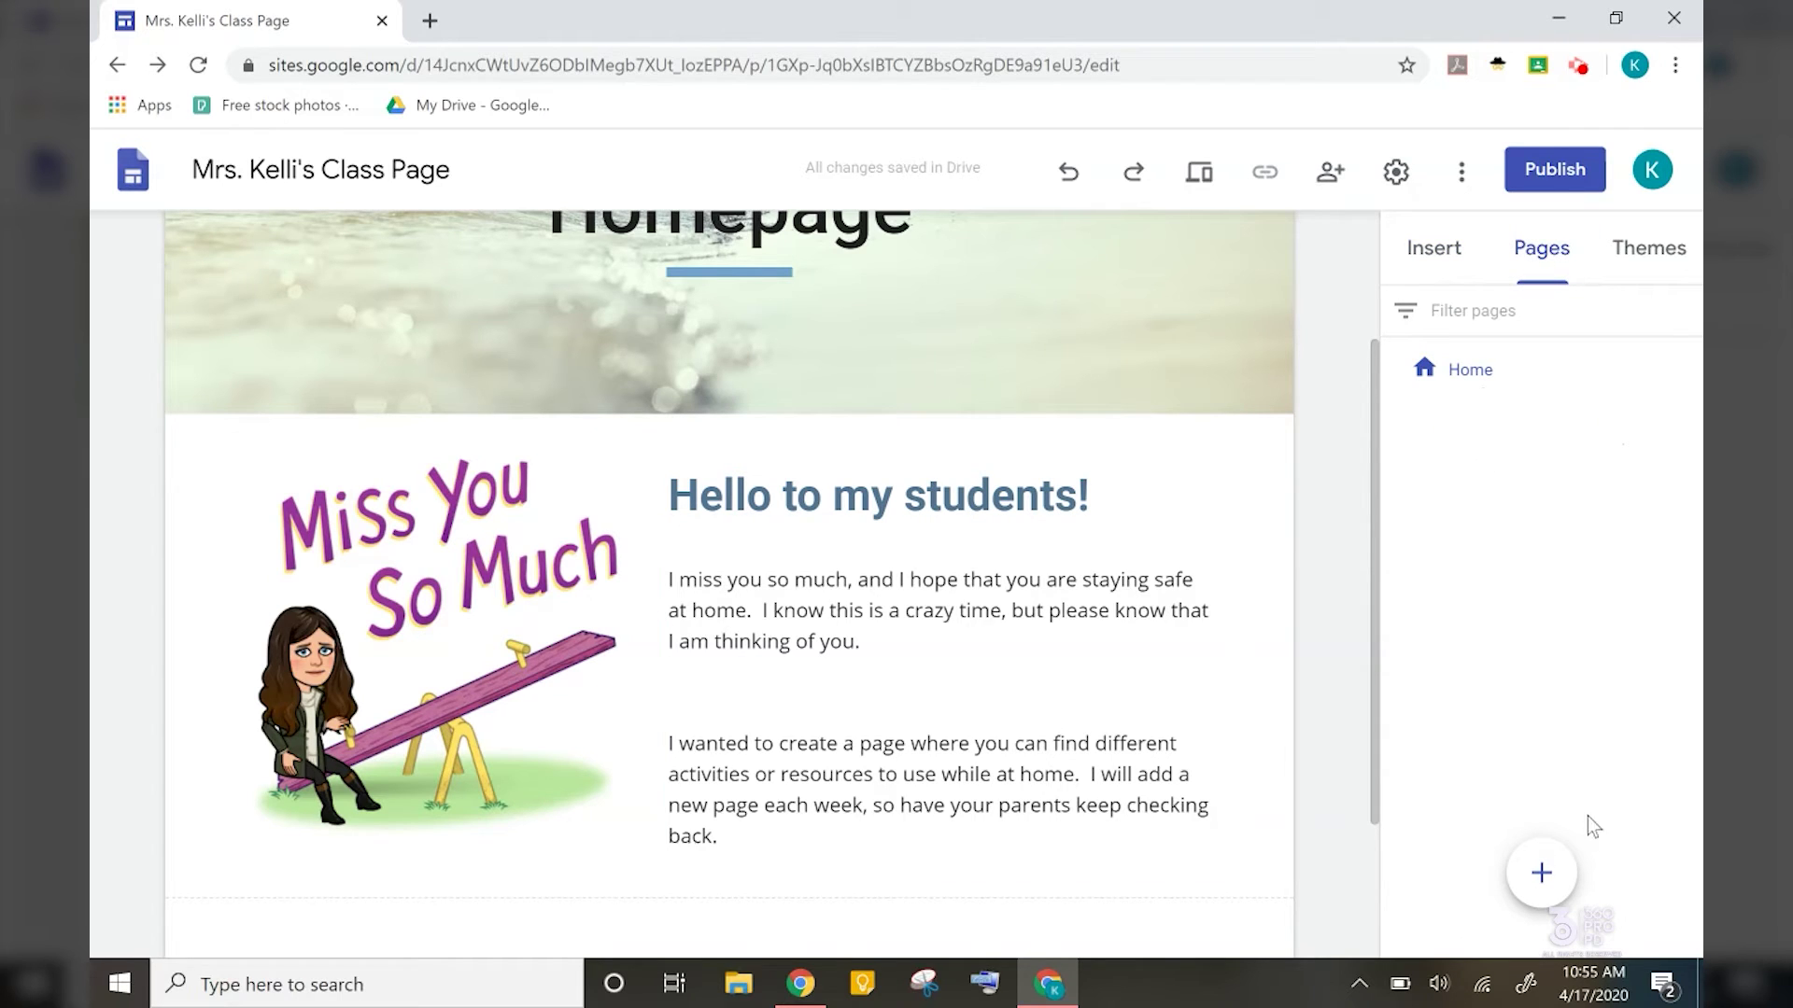
# Create a new site page named 'Week 1'
pyautogui.click(1538, 874)
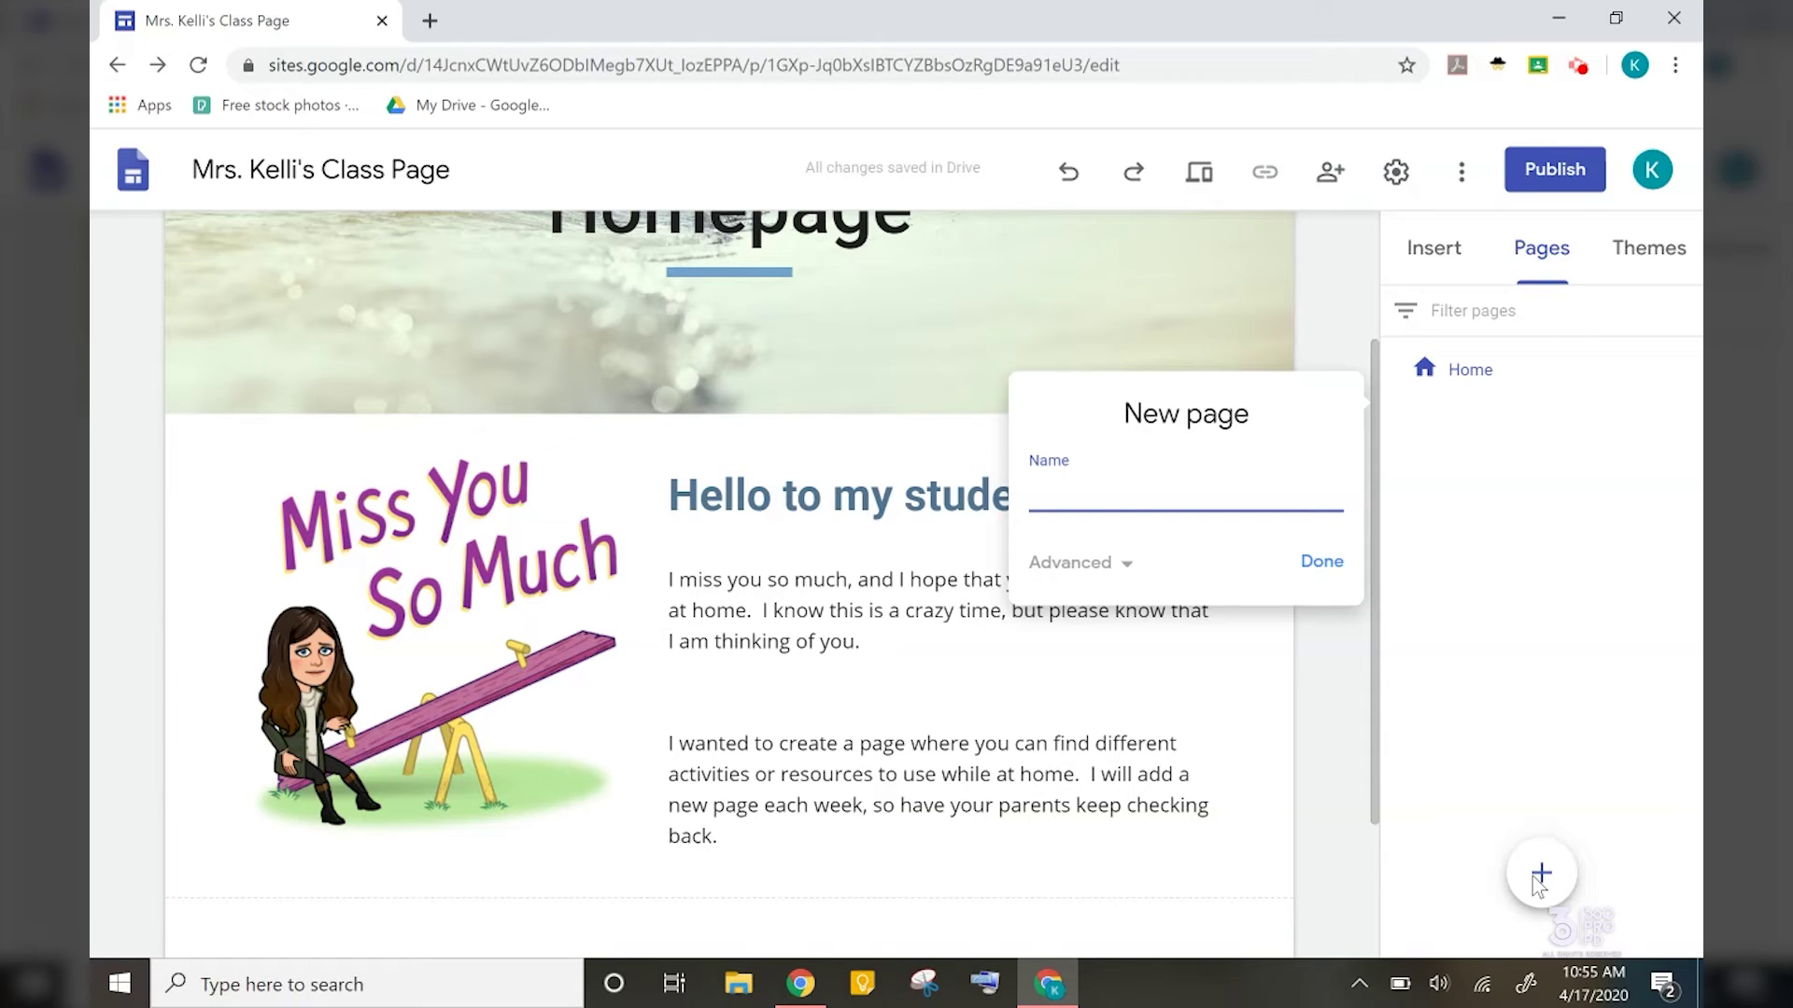
pyautogui.write('Week 1')
pyautogui.click(1324, 564)
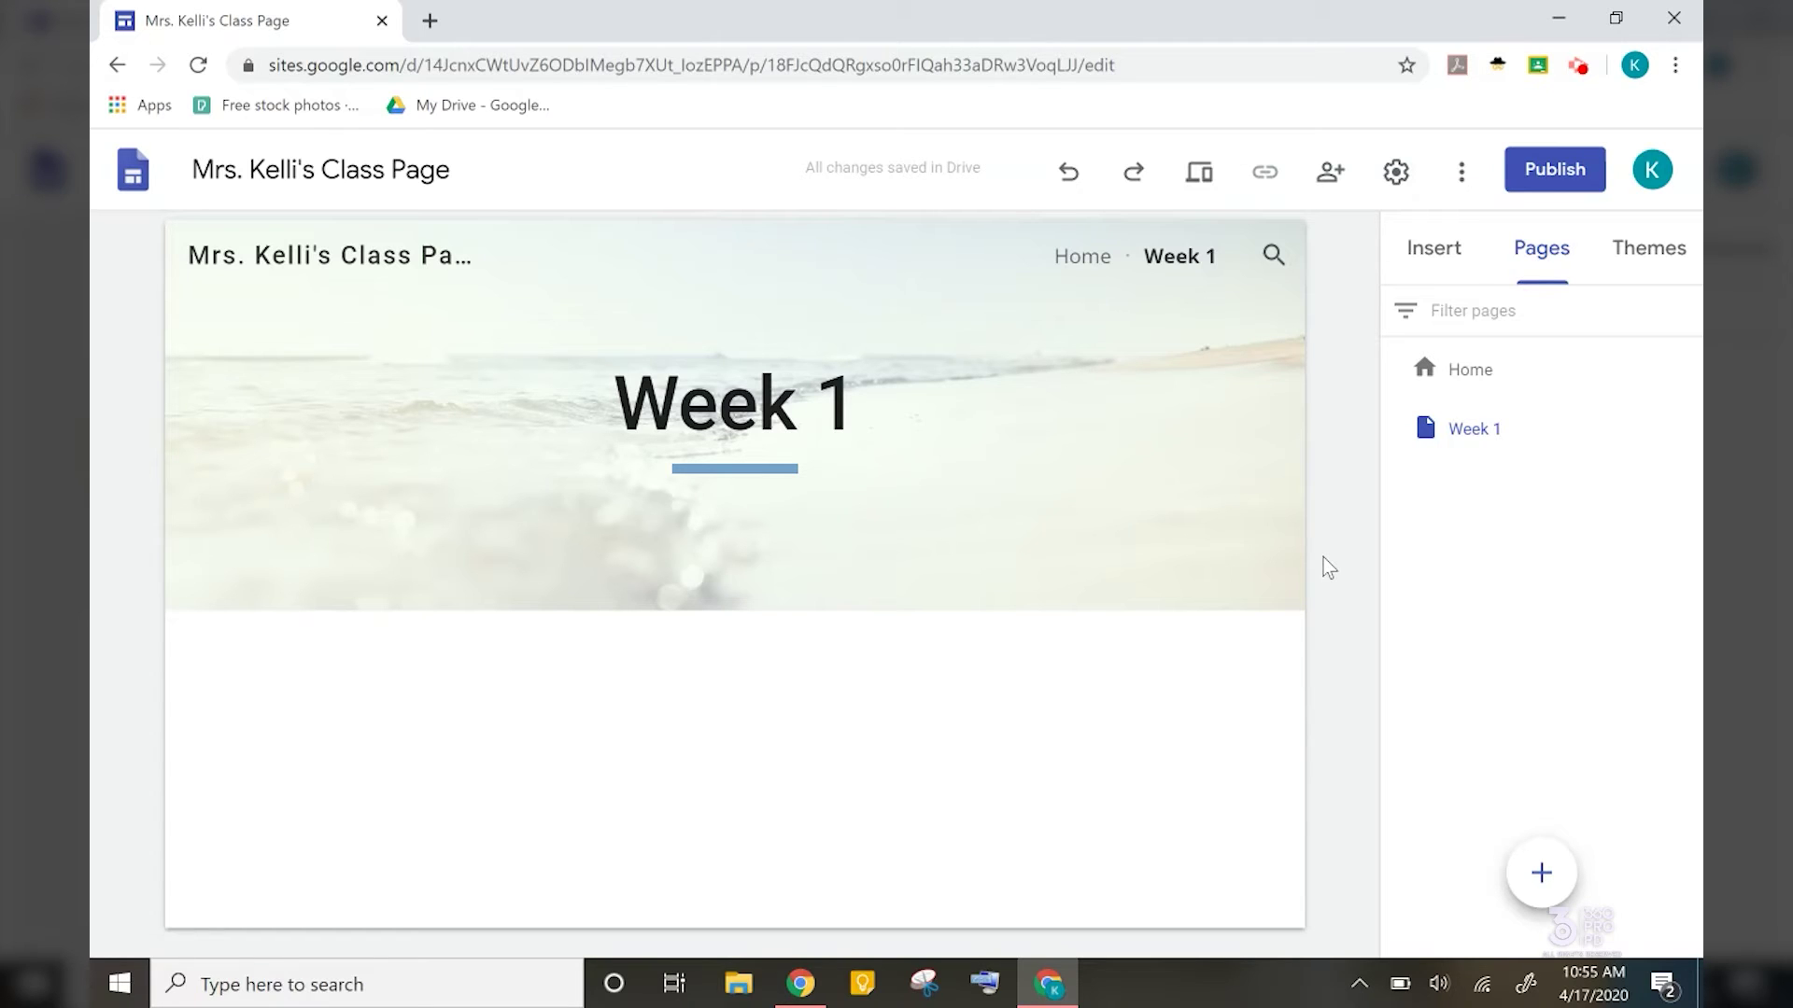
# Show the Insert panel's list of elements for the Week 1 page
pyautogui.click(1433, 247)
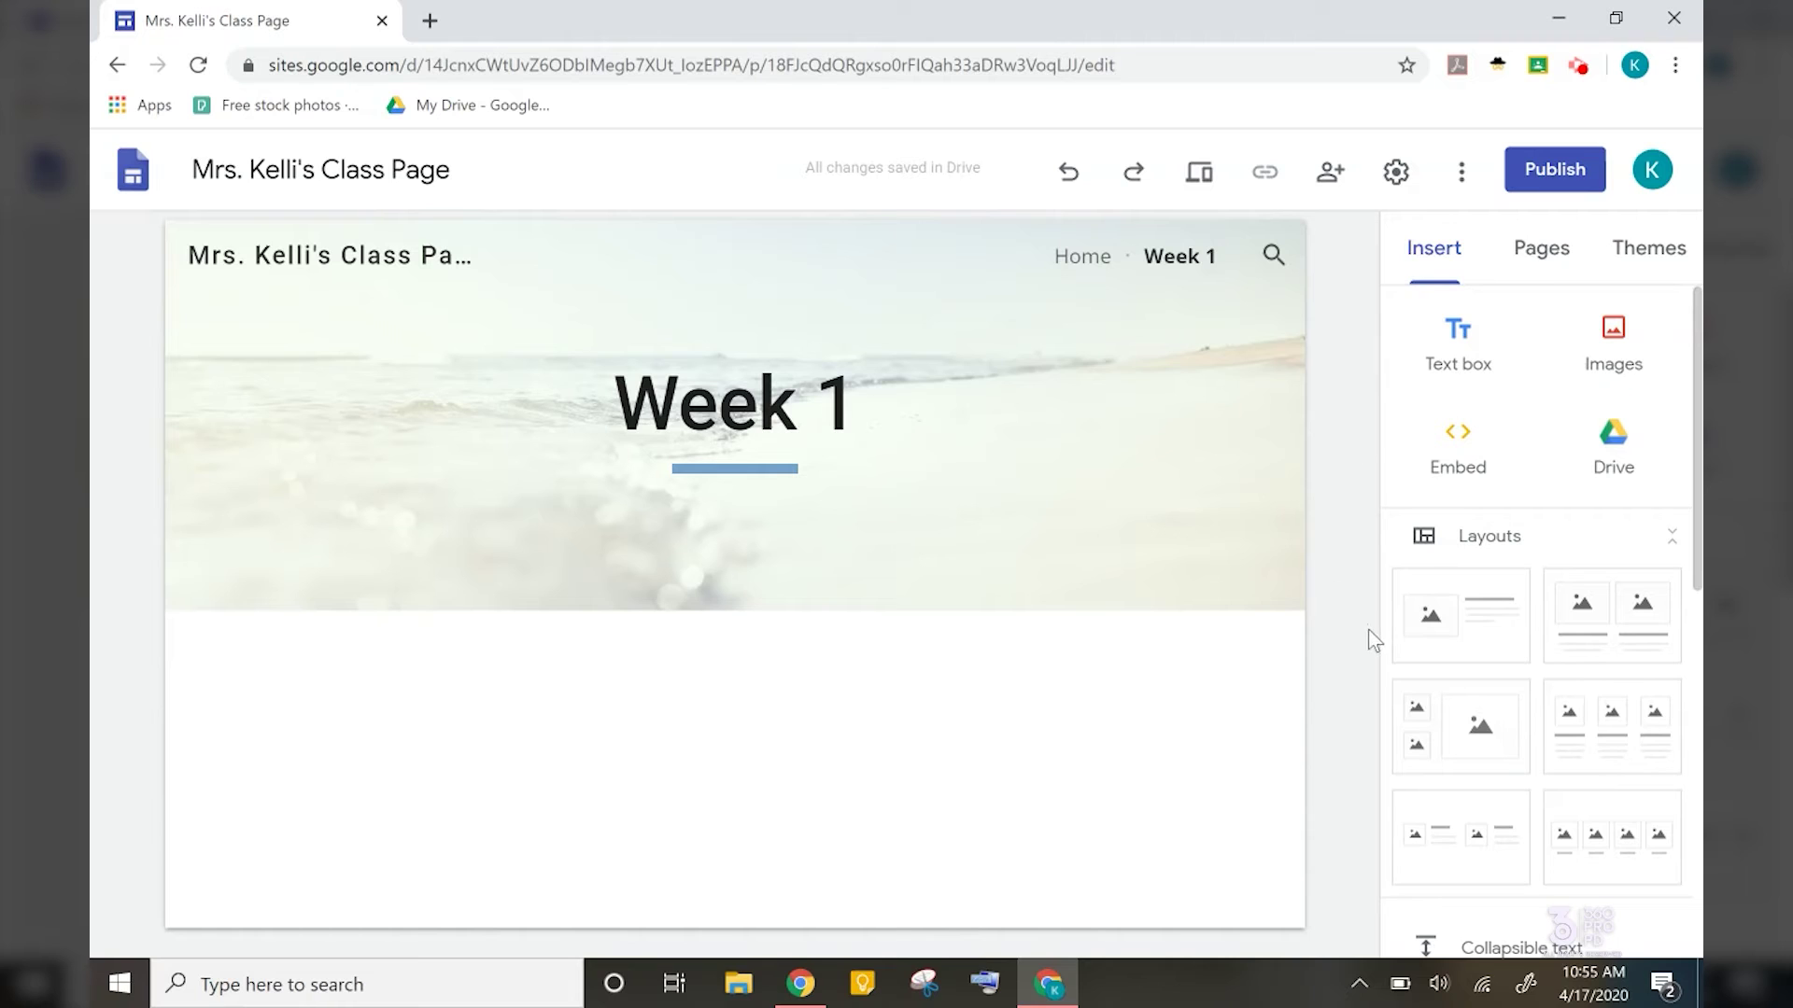
pyautogui.scroll(-6, 1489, 623)
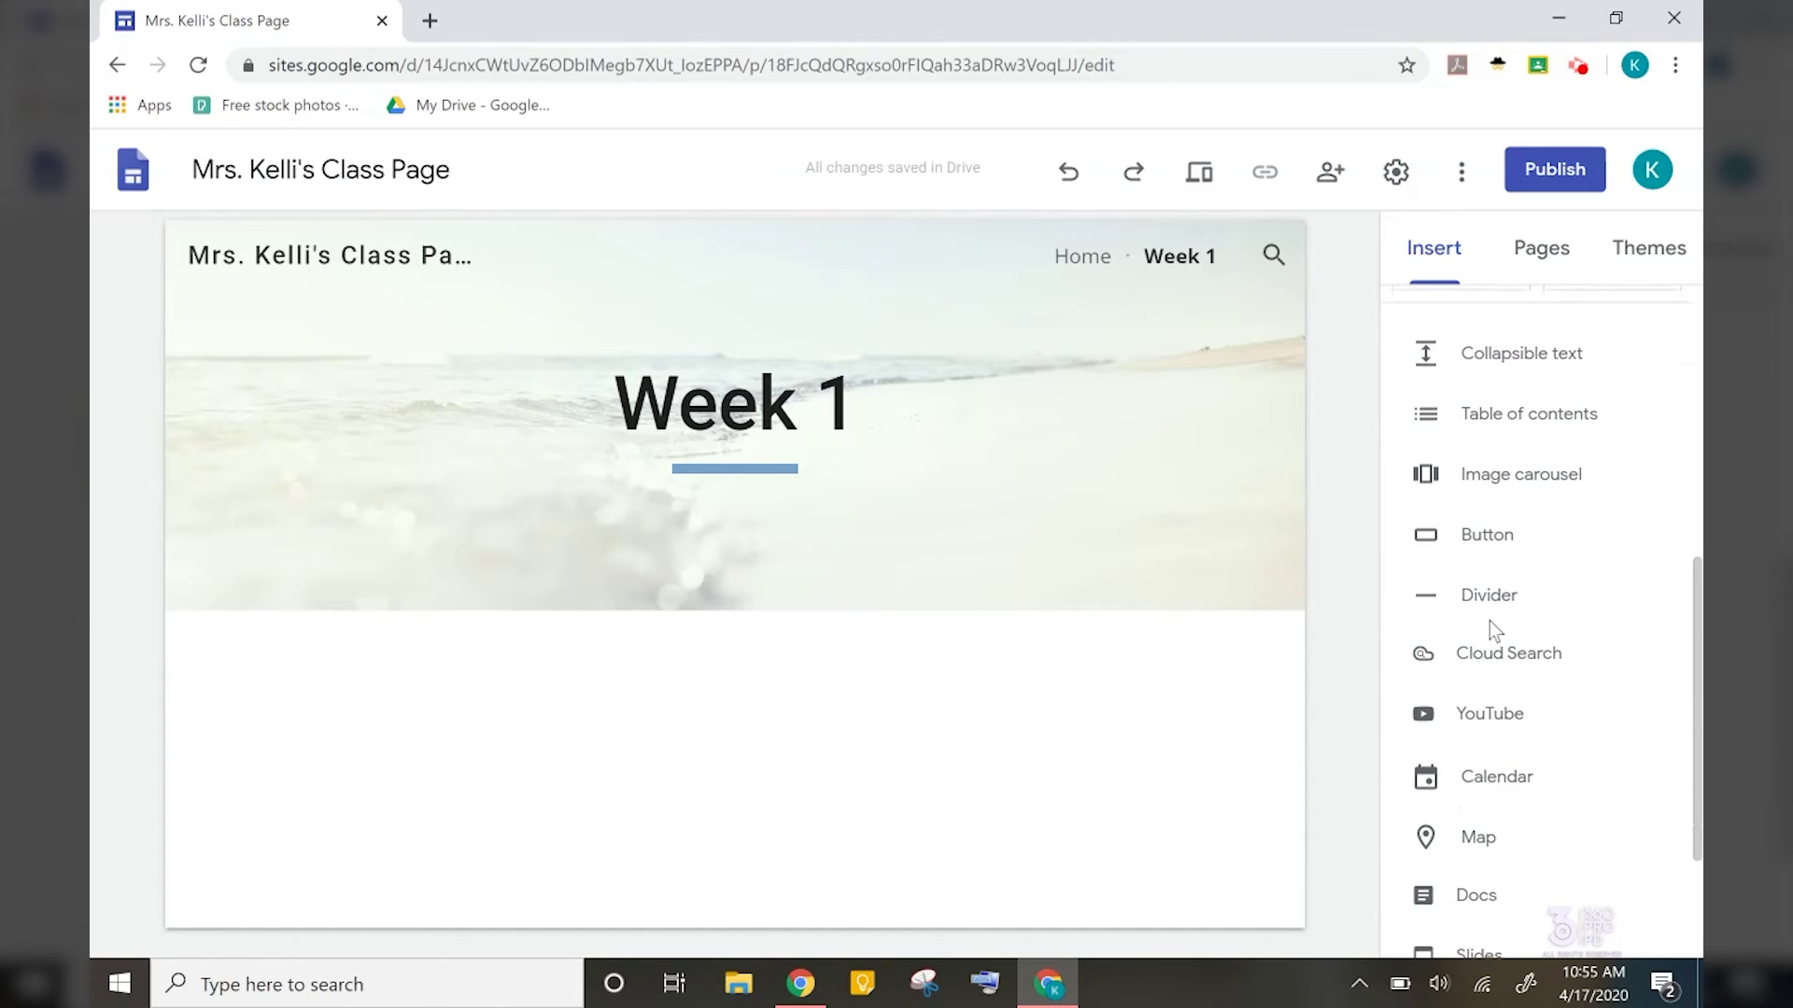
# Embed the first YouTube result for 'we're going on a bear hunt' on the page
pyautogui.click(1510, 715)
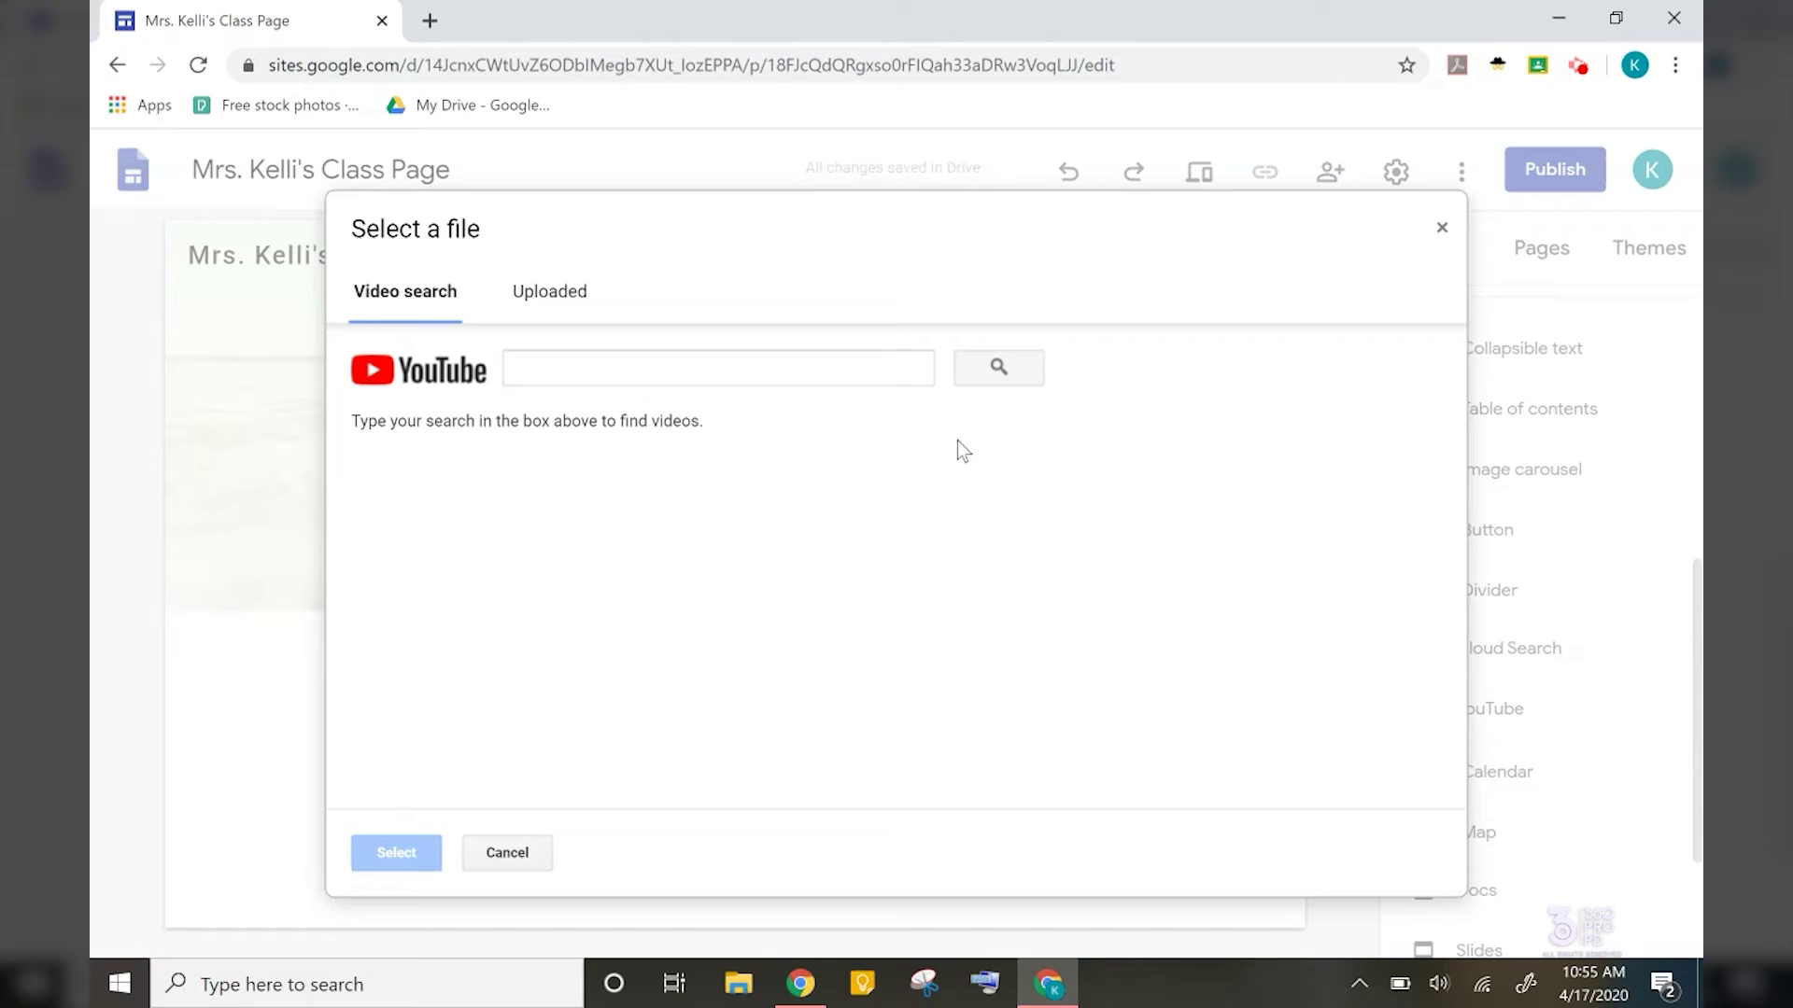
pyautogui.click(879, 370)
pyautogui.write("we're going on a bear hunt")
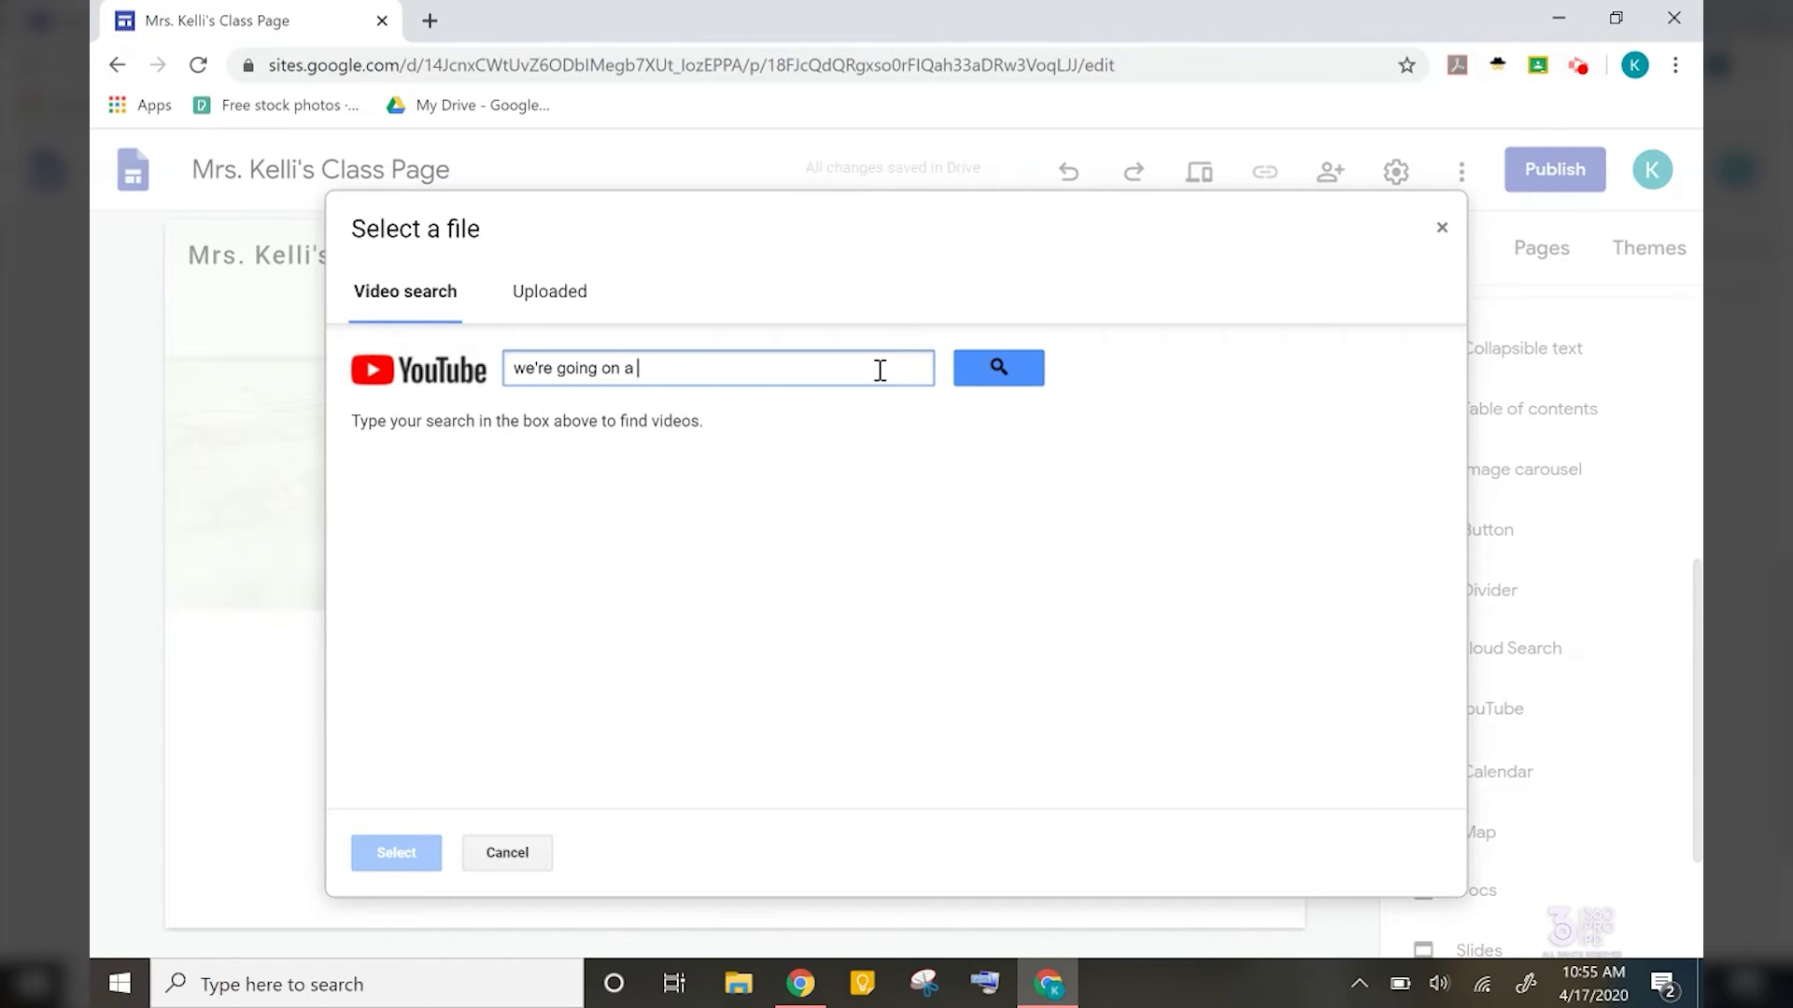
pyautogui.press('Return')
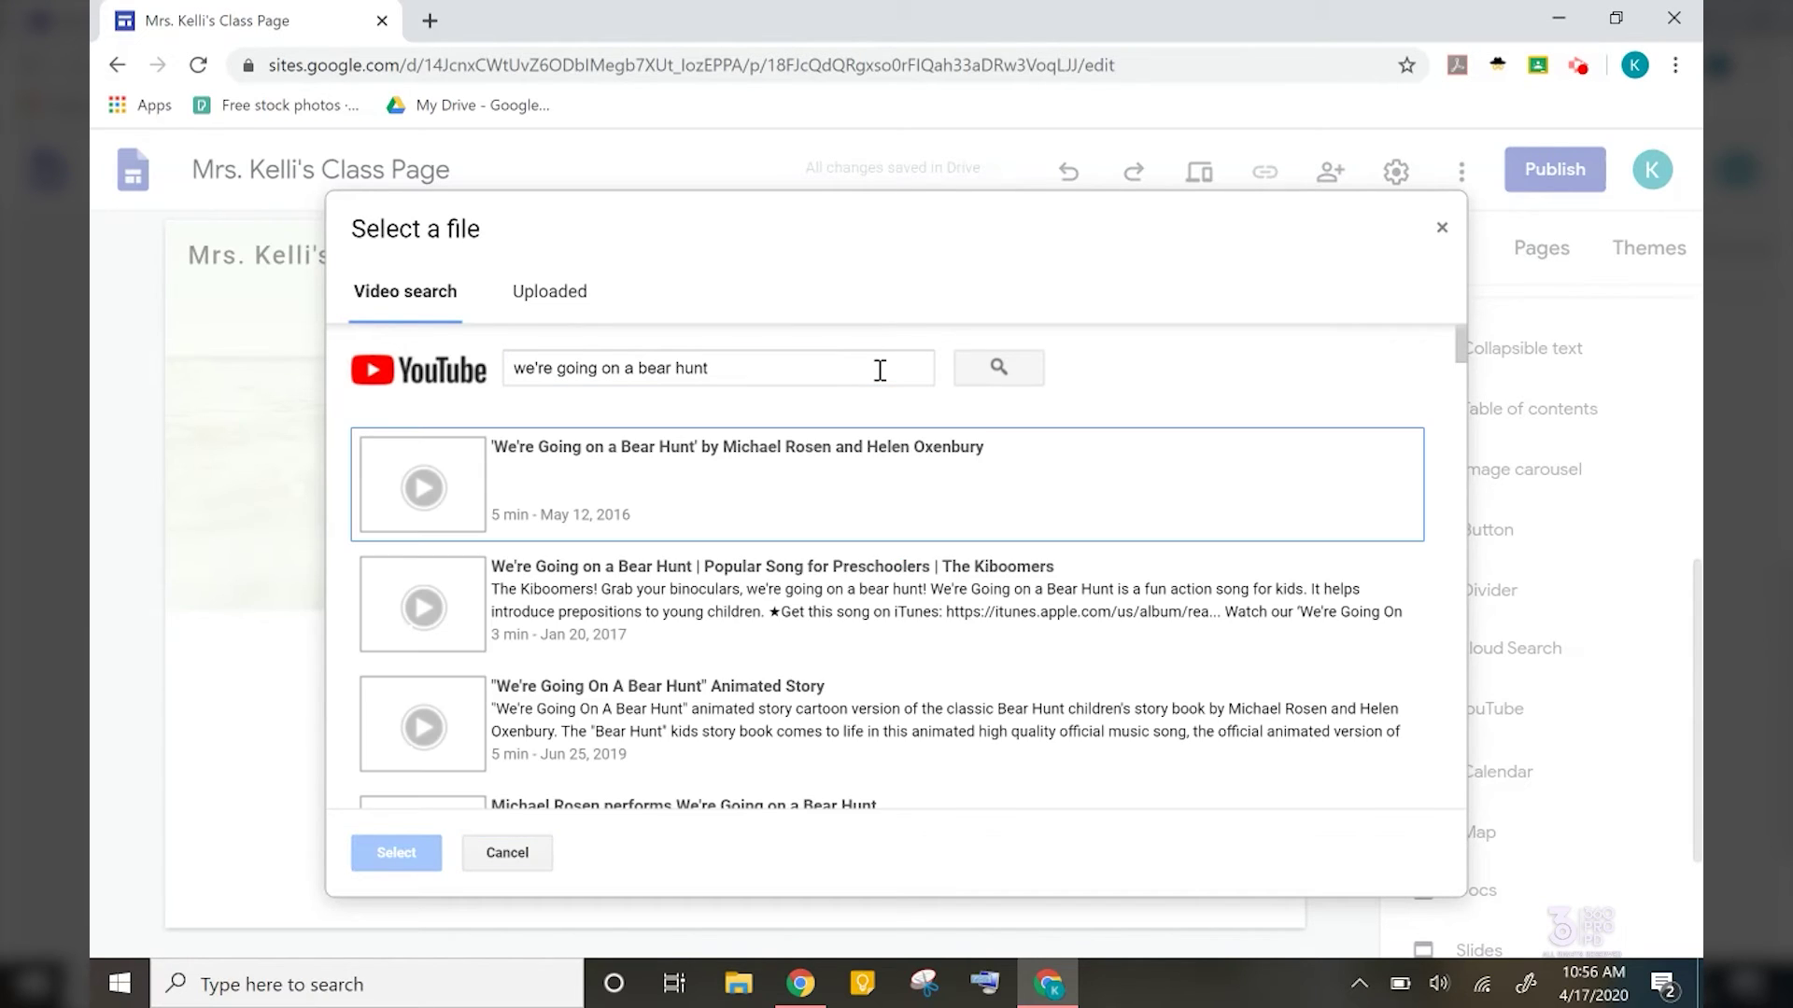
pyautogui.click(446, 487)
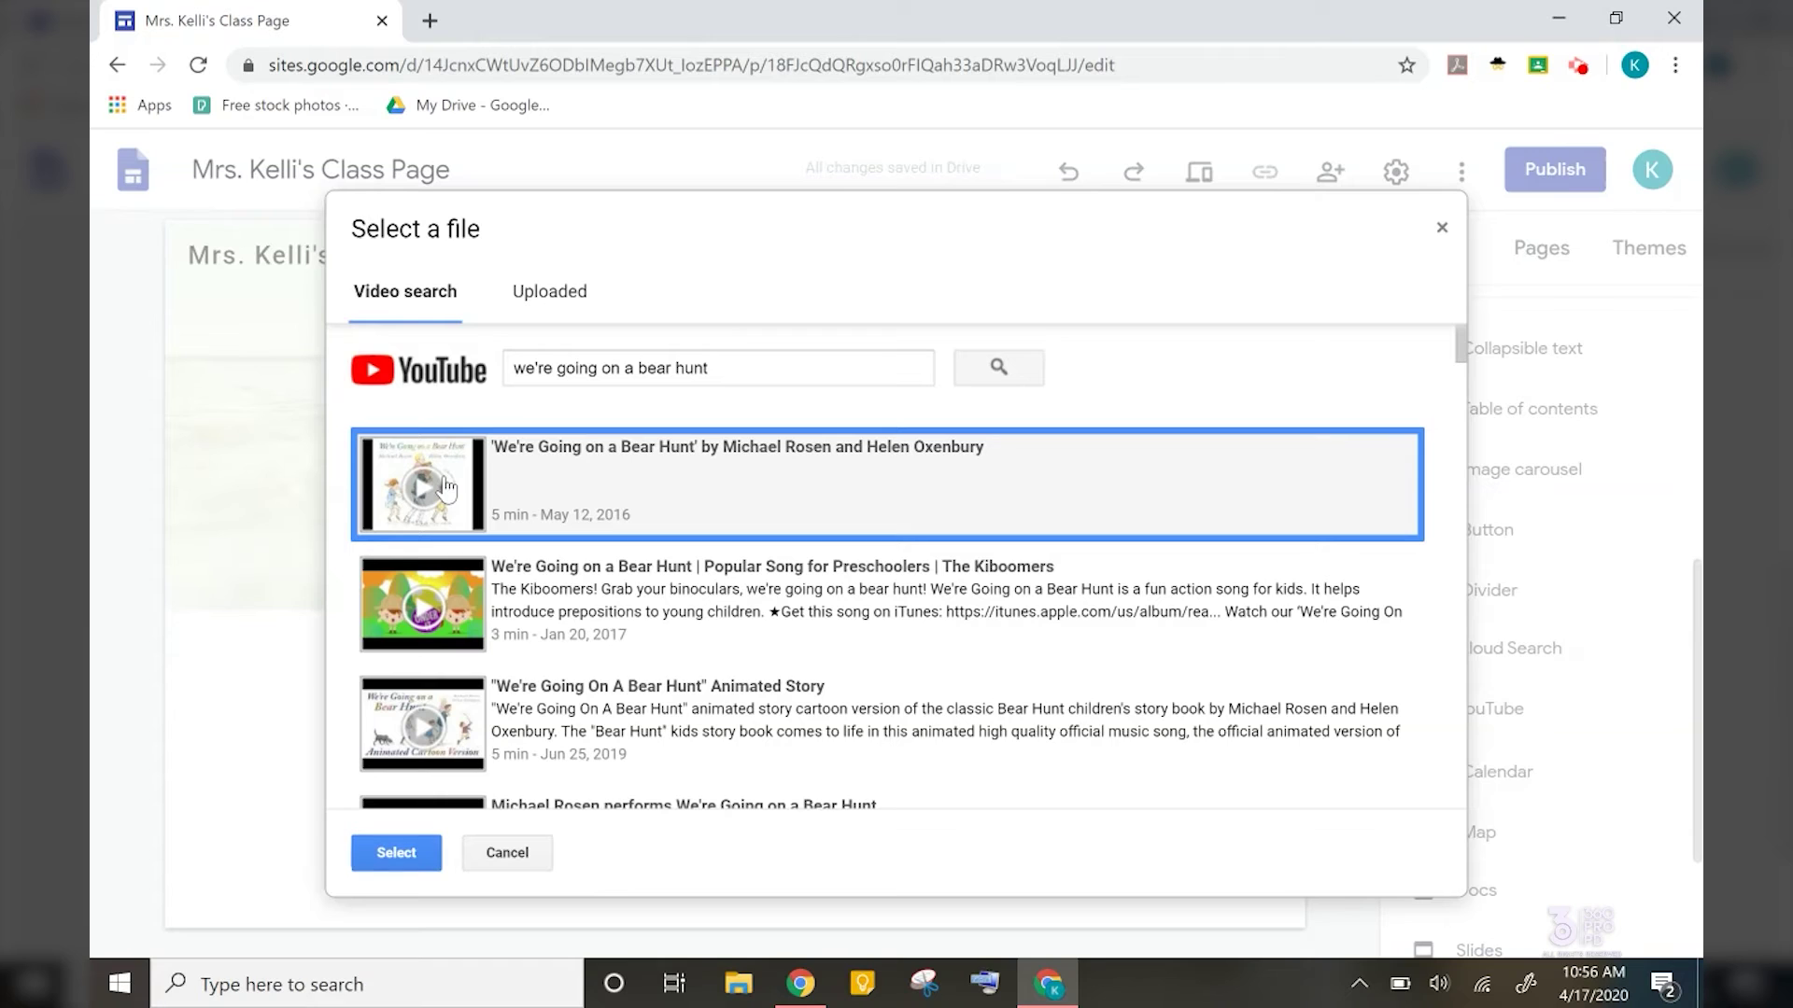
pyautogui.click(398, 852)
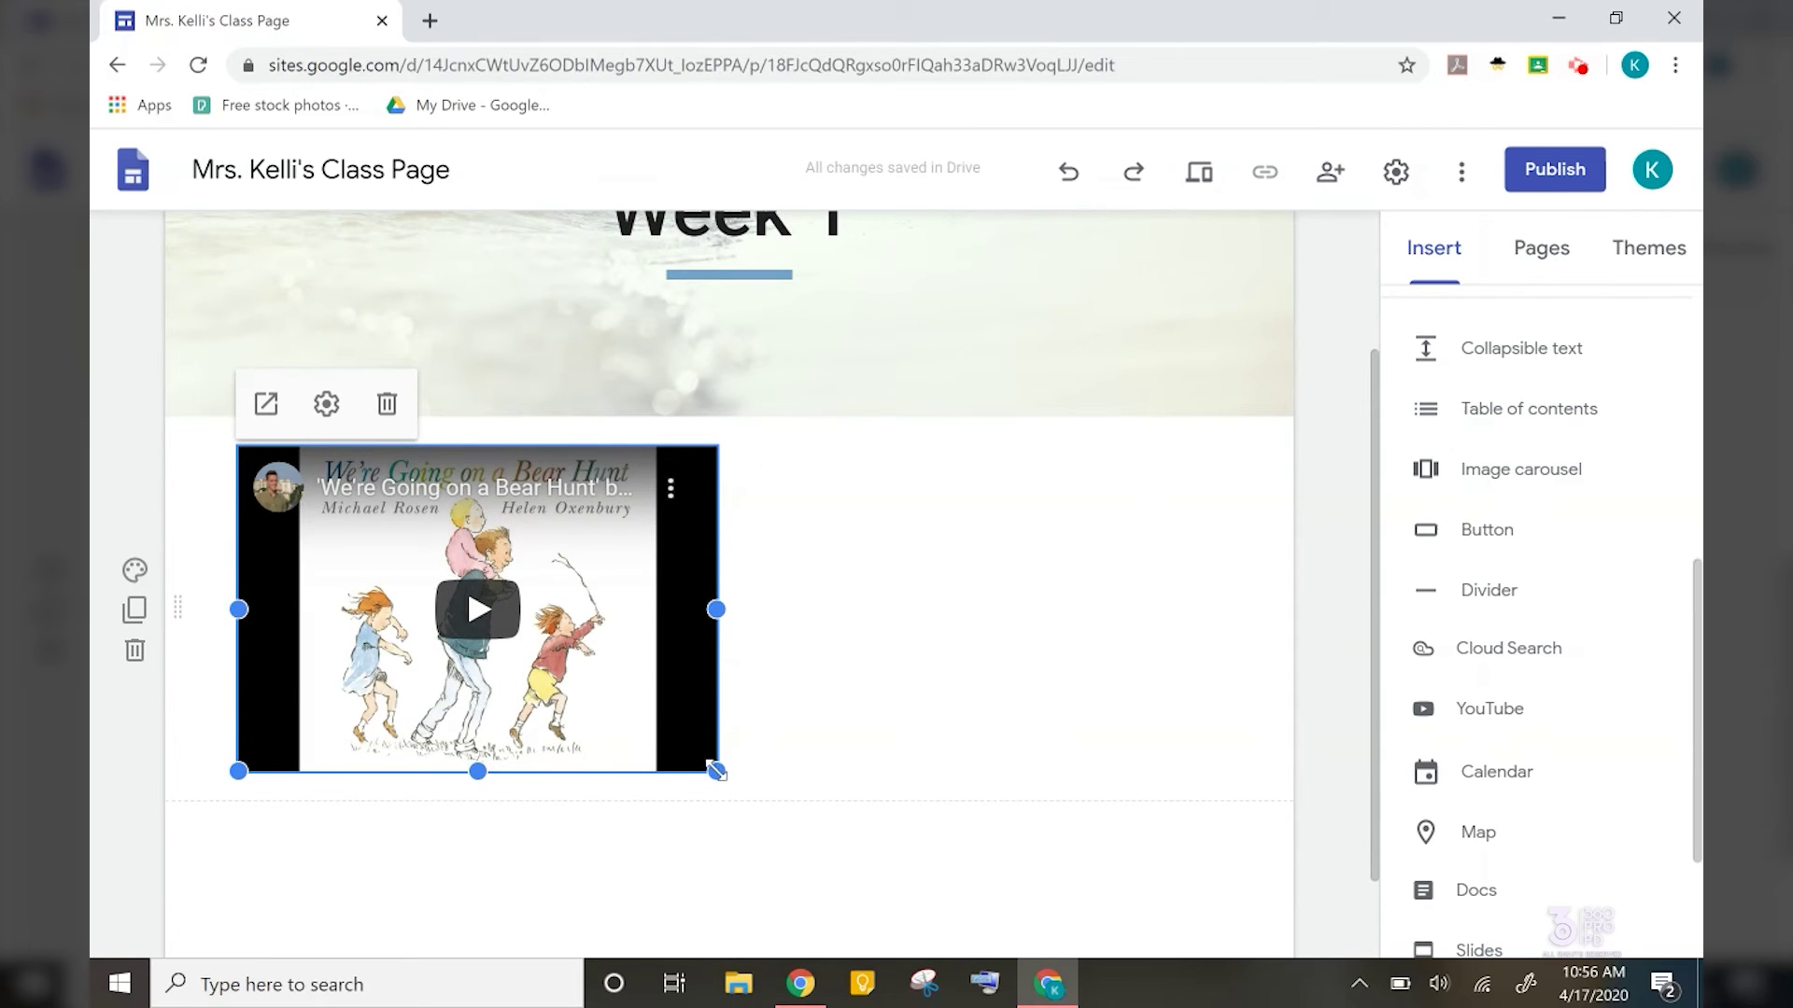
# Stretch the Bear Hunt video to span the full width of the Week 1 page
pyautogui.moveTo(716, 771); pyautogui.dragTo(1221, 786)
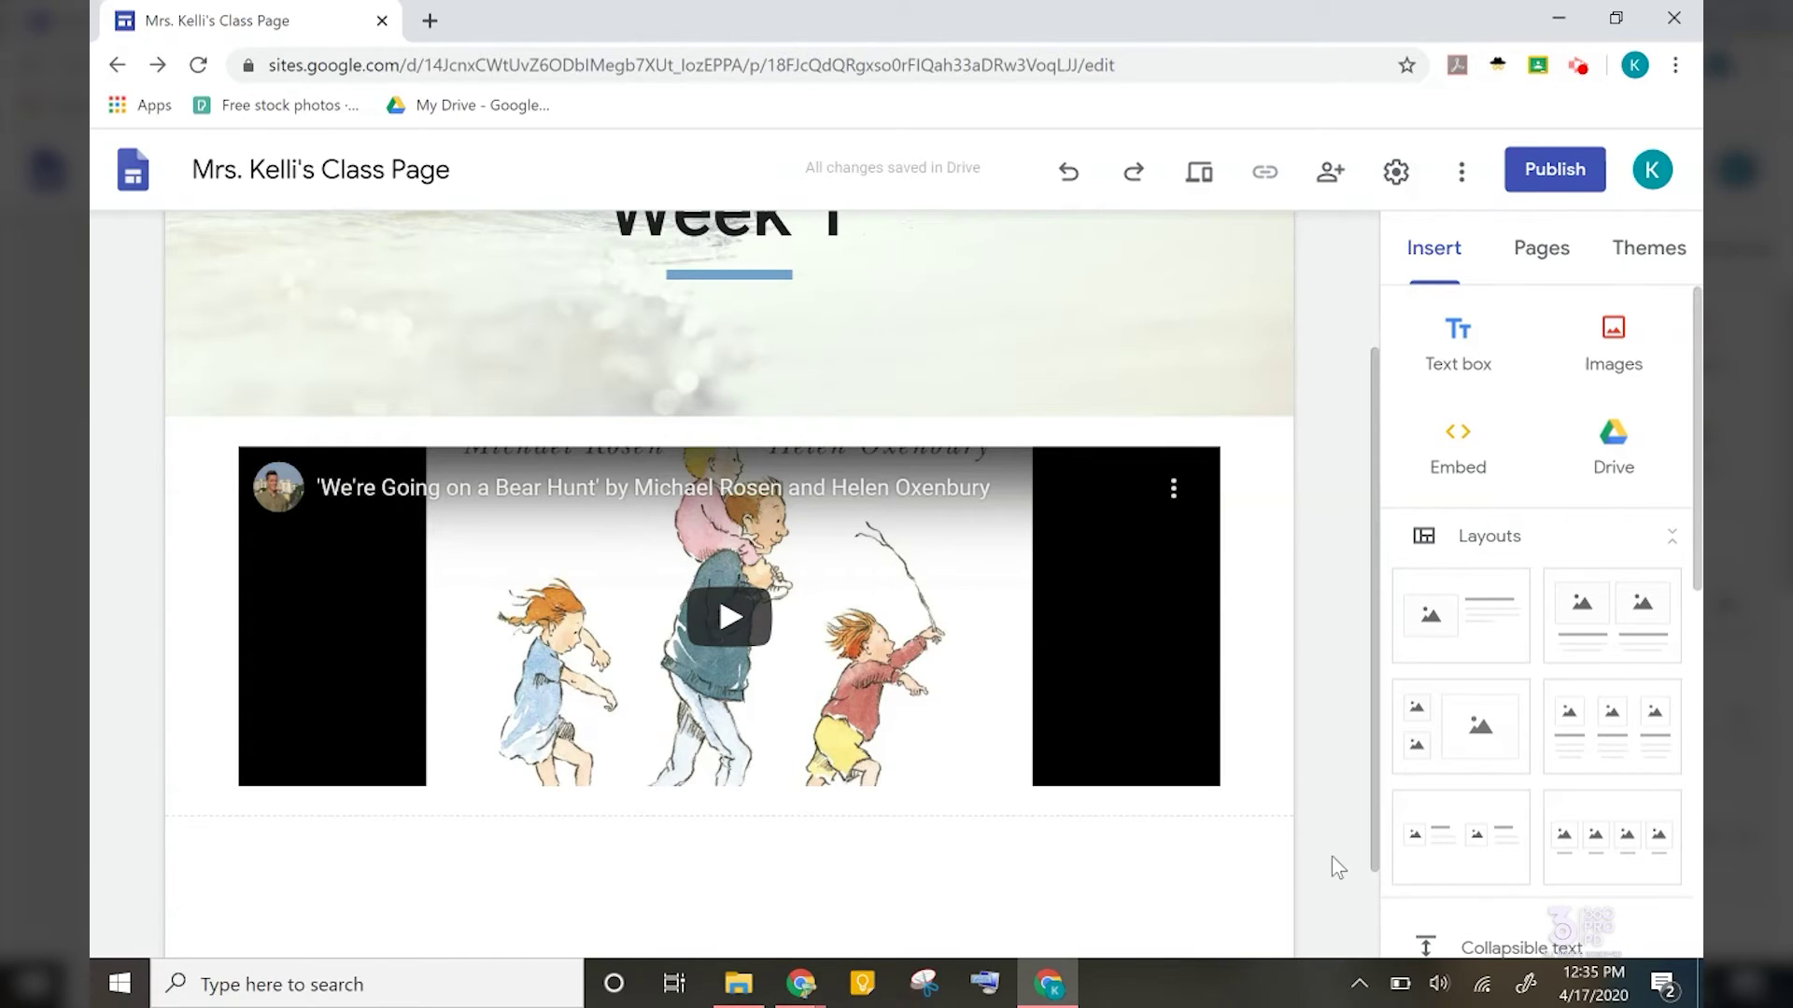
# Upload the scavenger-hunt-01 image onto the Week 1 page below the video
pyautogui.click(1624, 336)
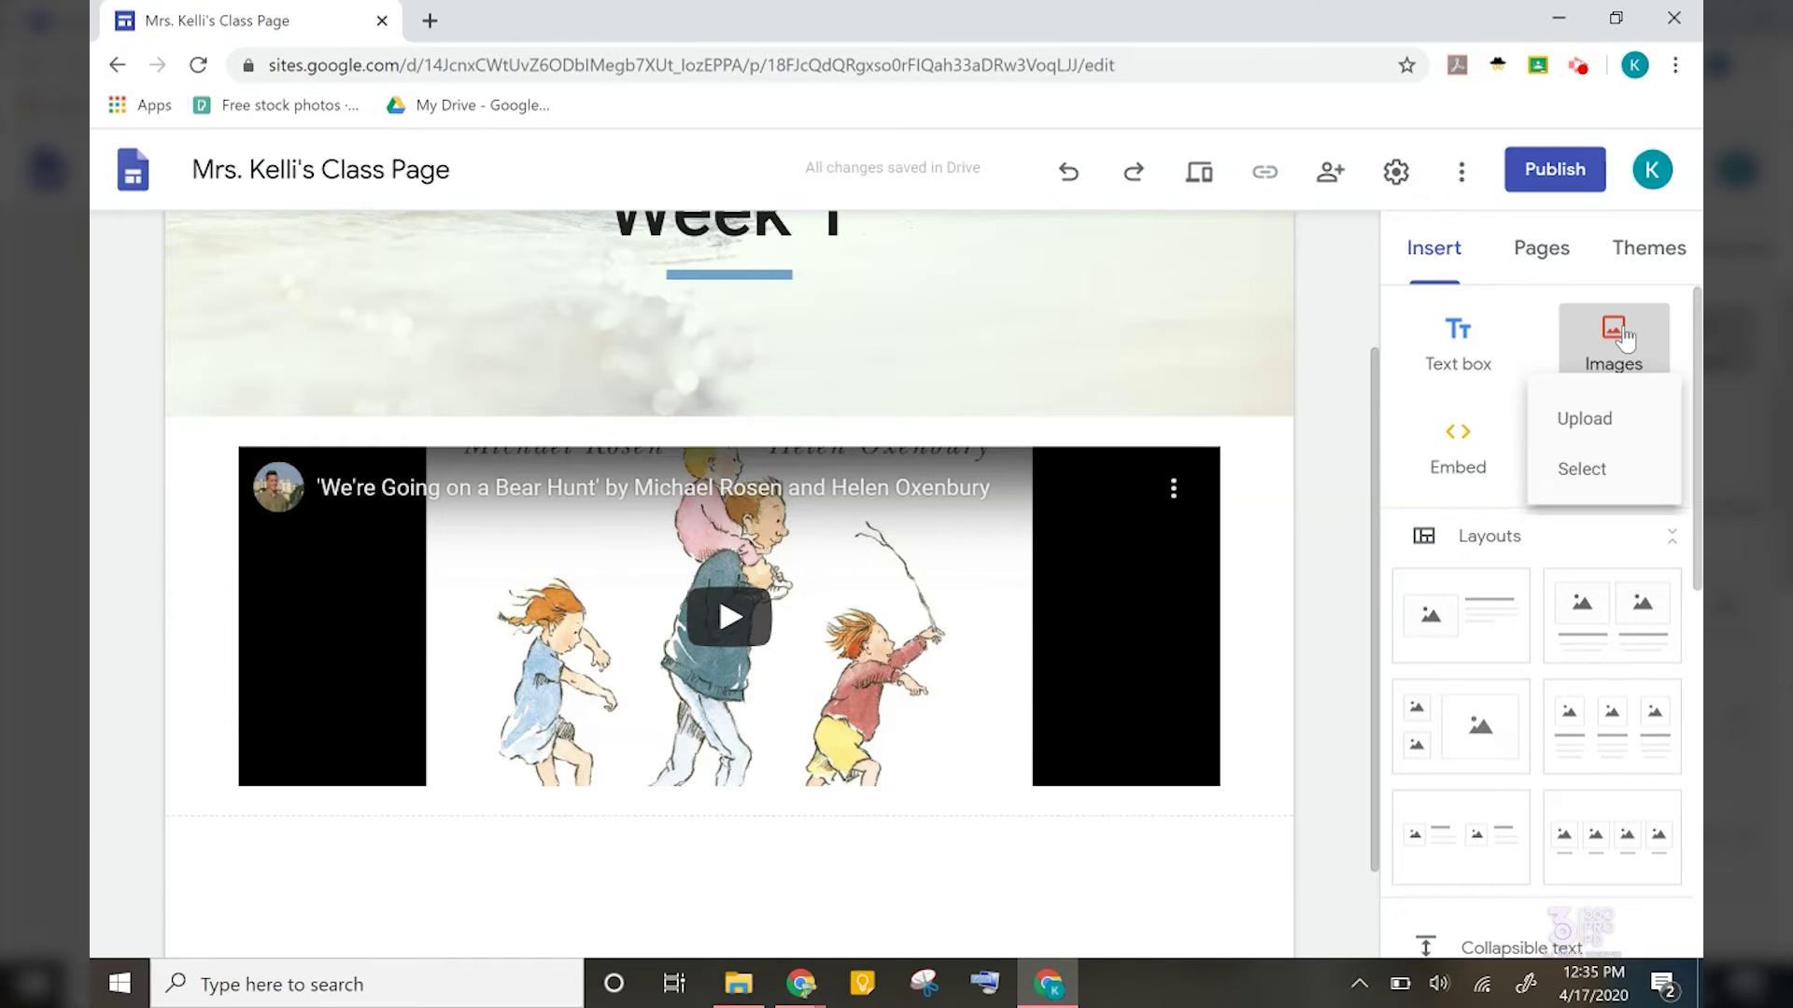
pyautogui.click(1591, 422)
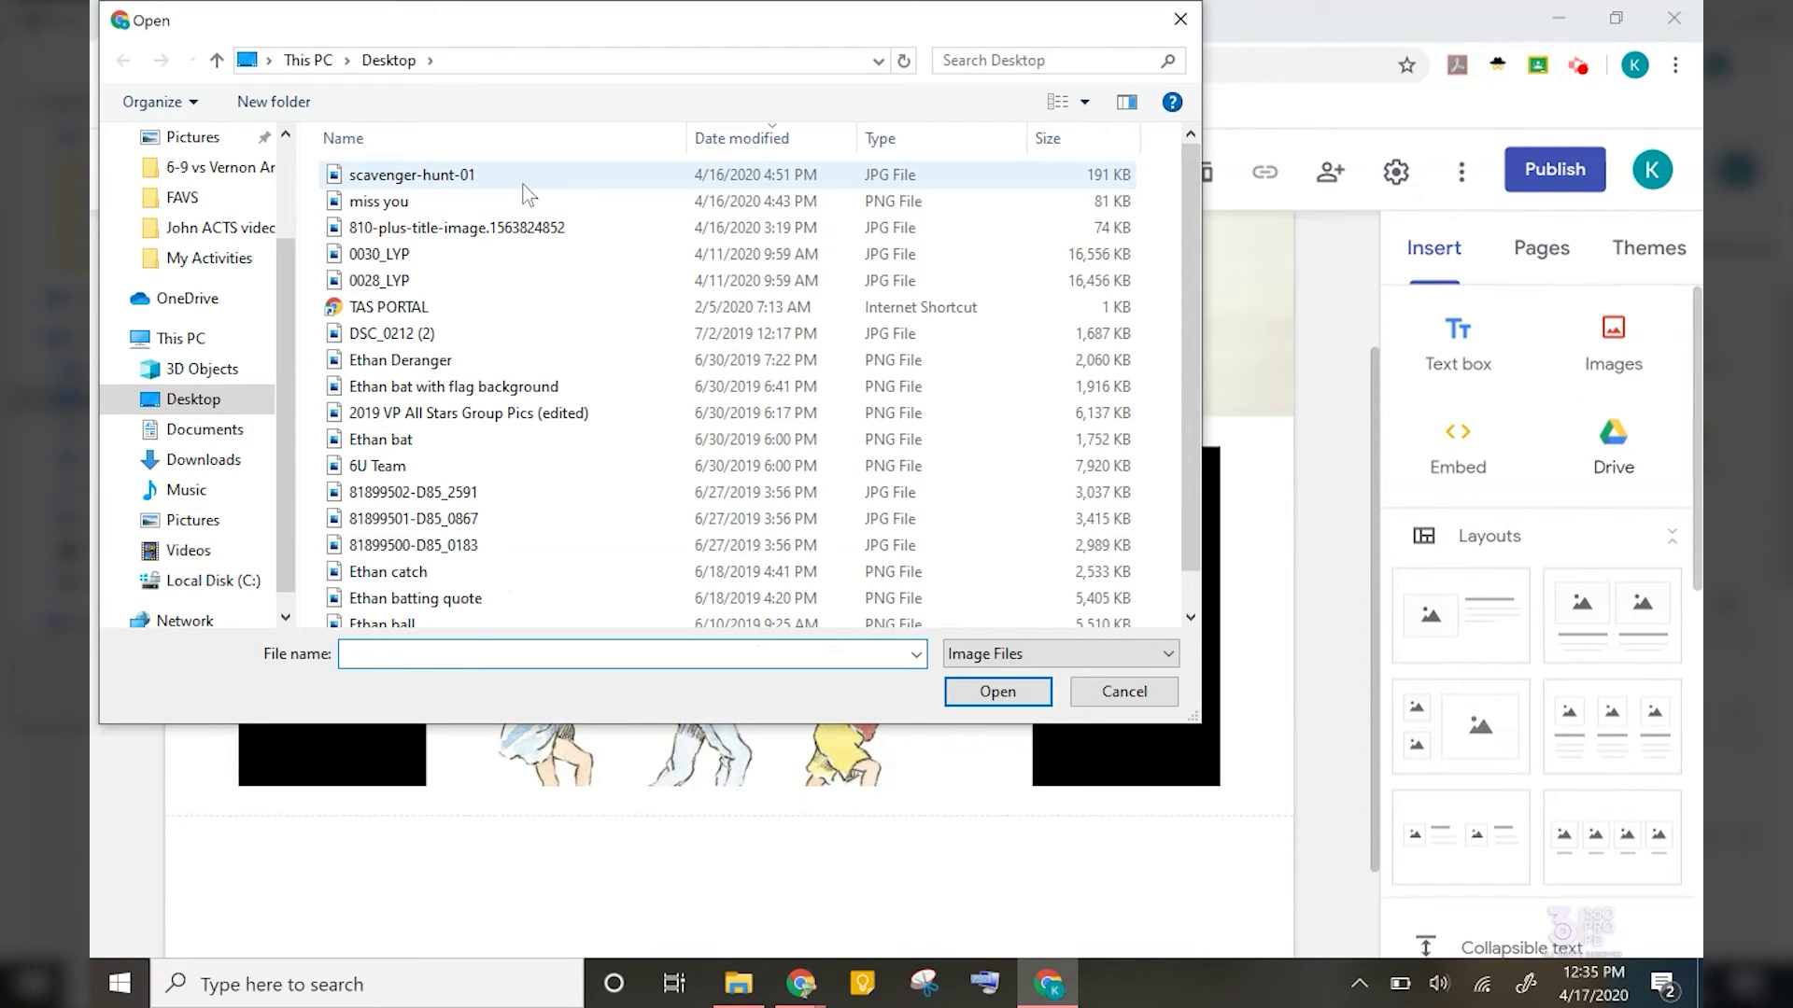
pyautogui.click(528, 193)
pyautogui.click(986, 689)
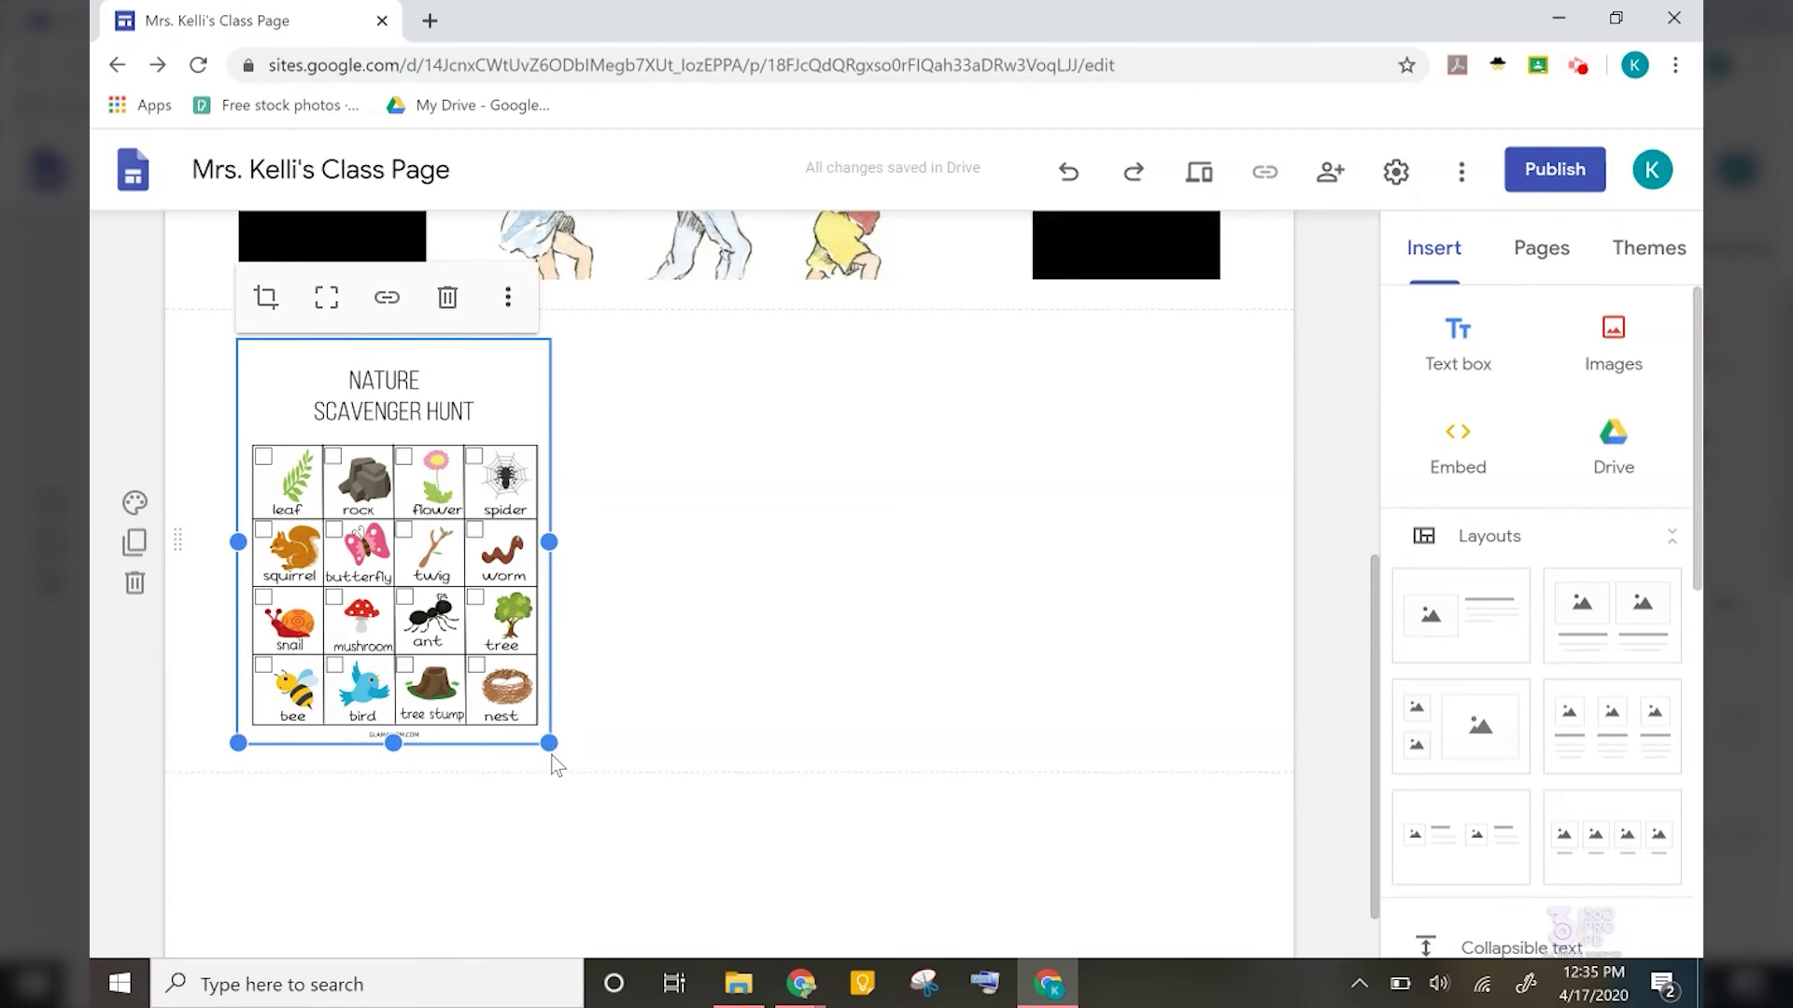
# Enlarge the scavenger hunt image and begin inserting a button beneath it
pyautogui.moveTo(551, 747); pyautogui.dragTo(803, 856)
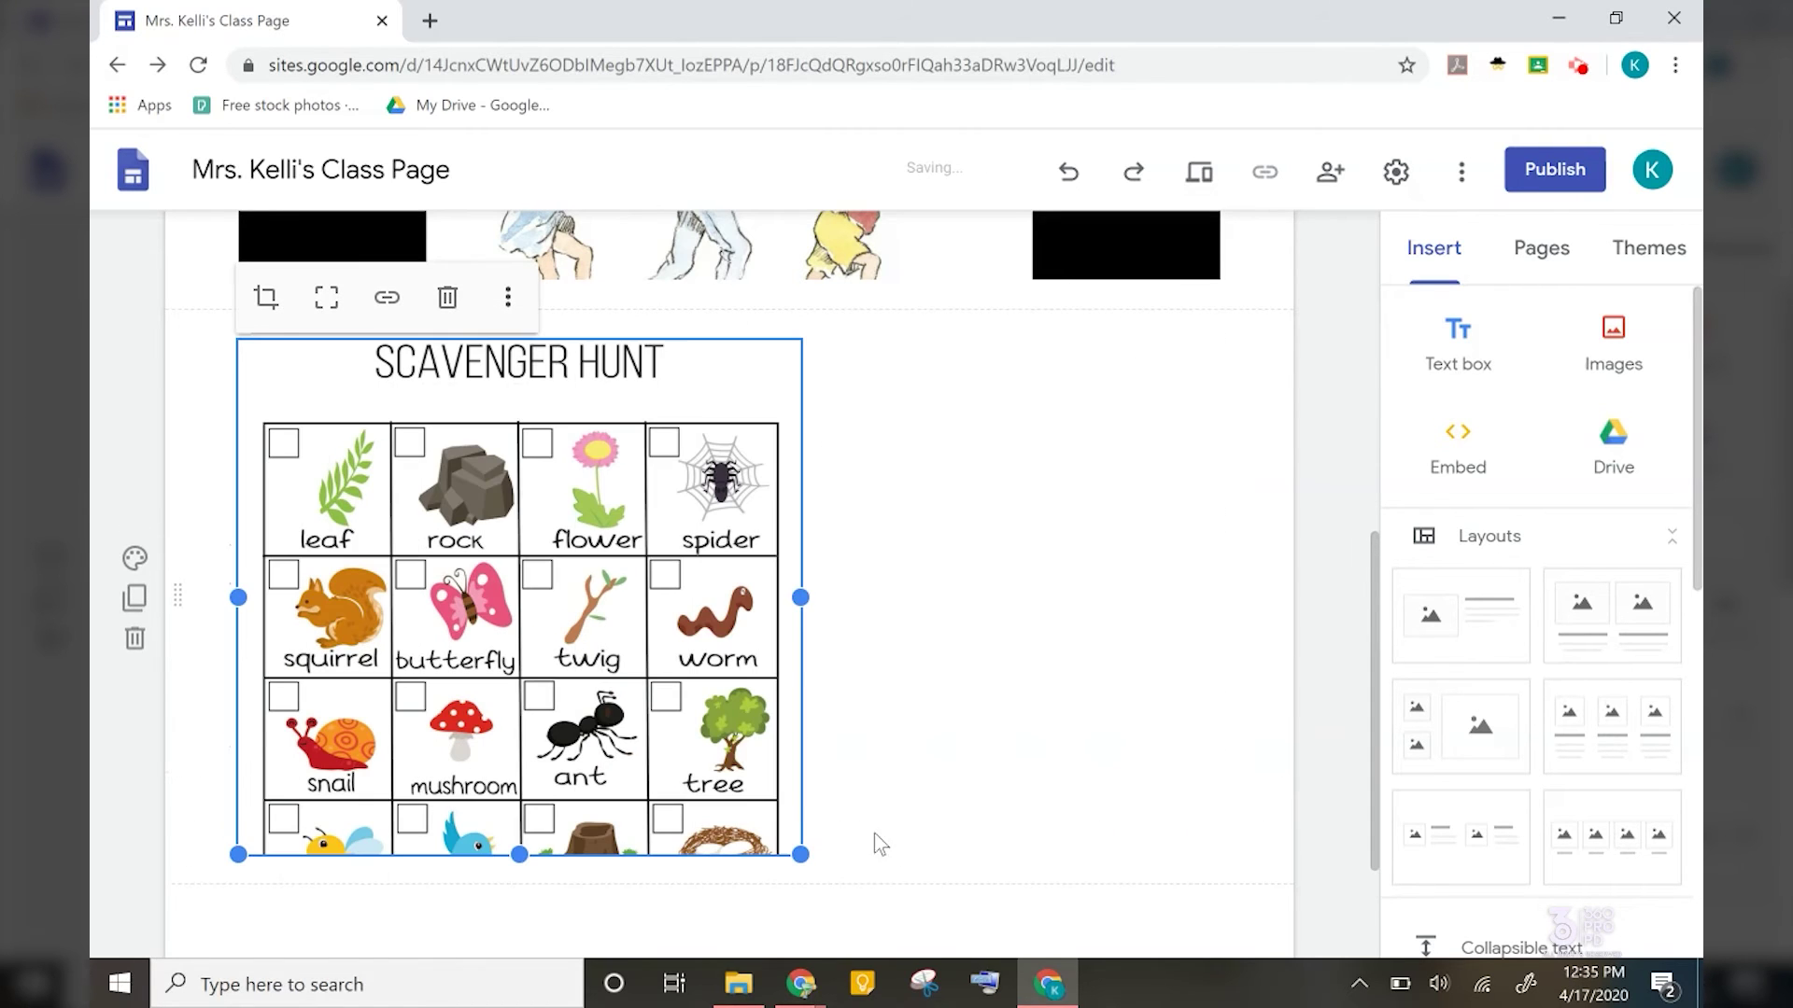
pyautogui.scroll(-2, 1309, 616)
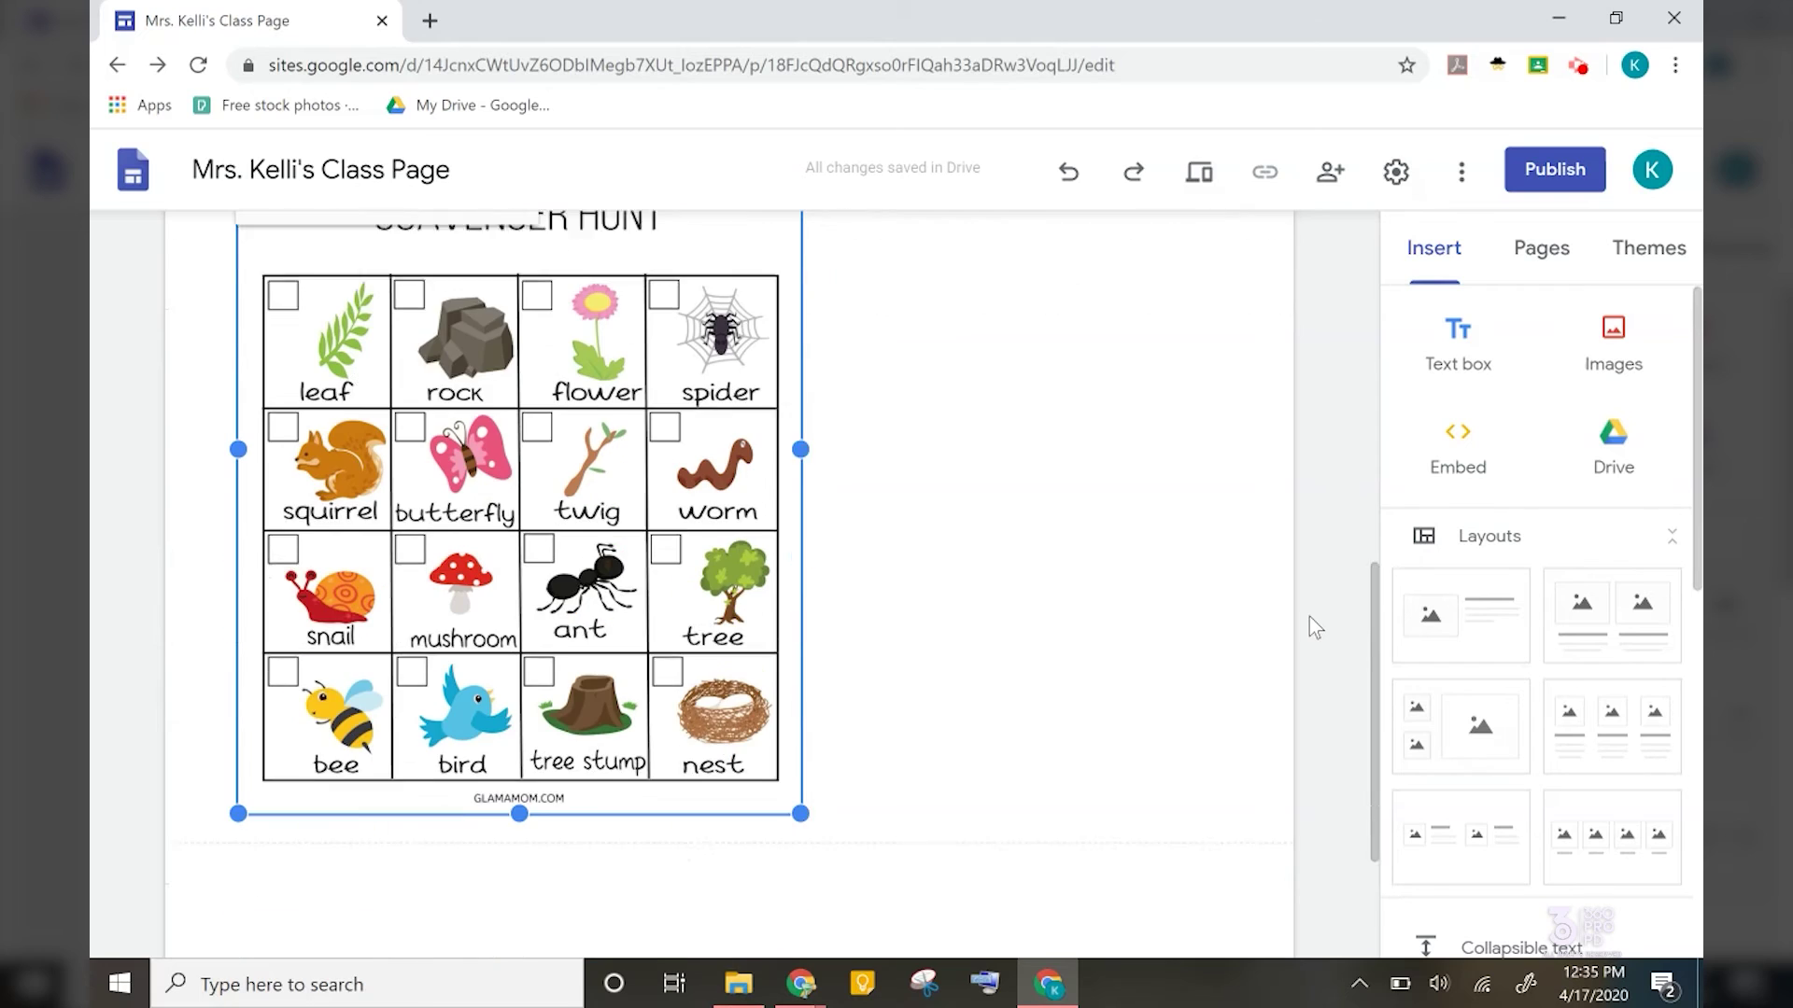
pyautogui.scroll(-1, 1309, 616)
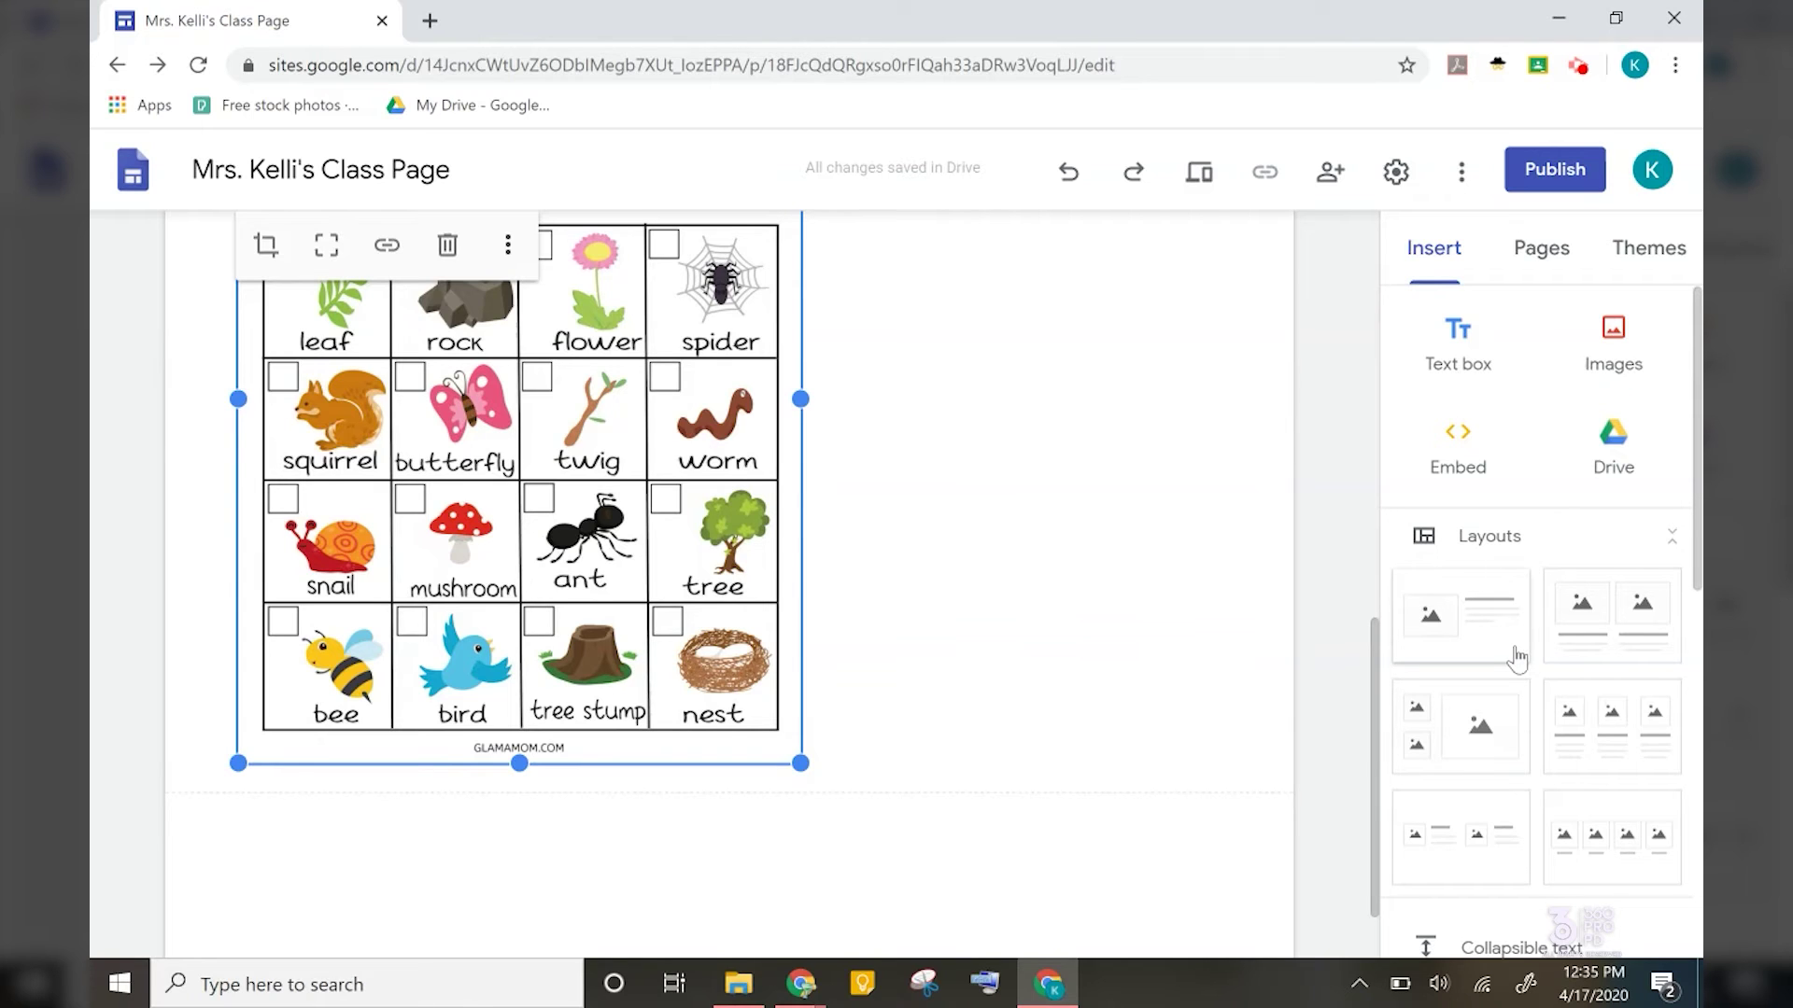
pyautogui.scroll(-8, 1517, 658)
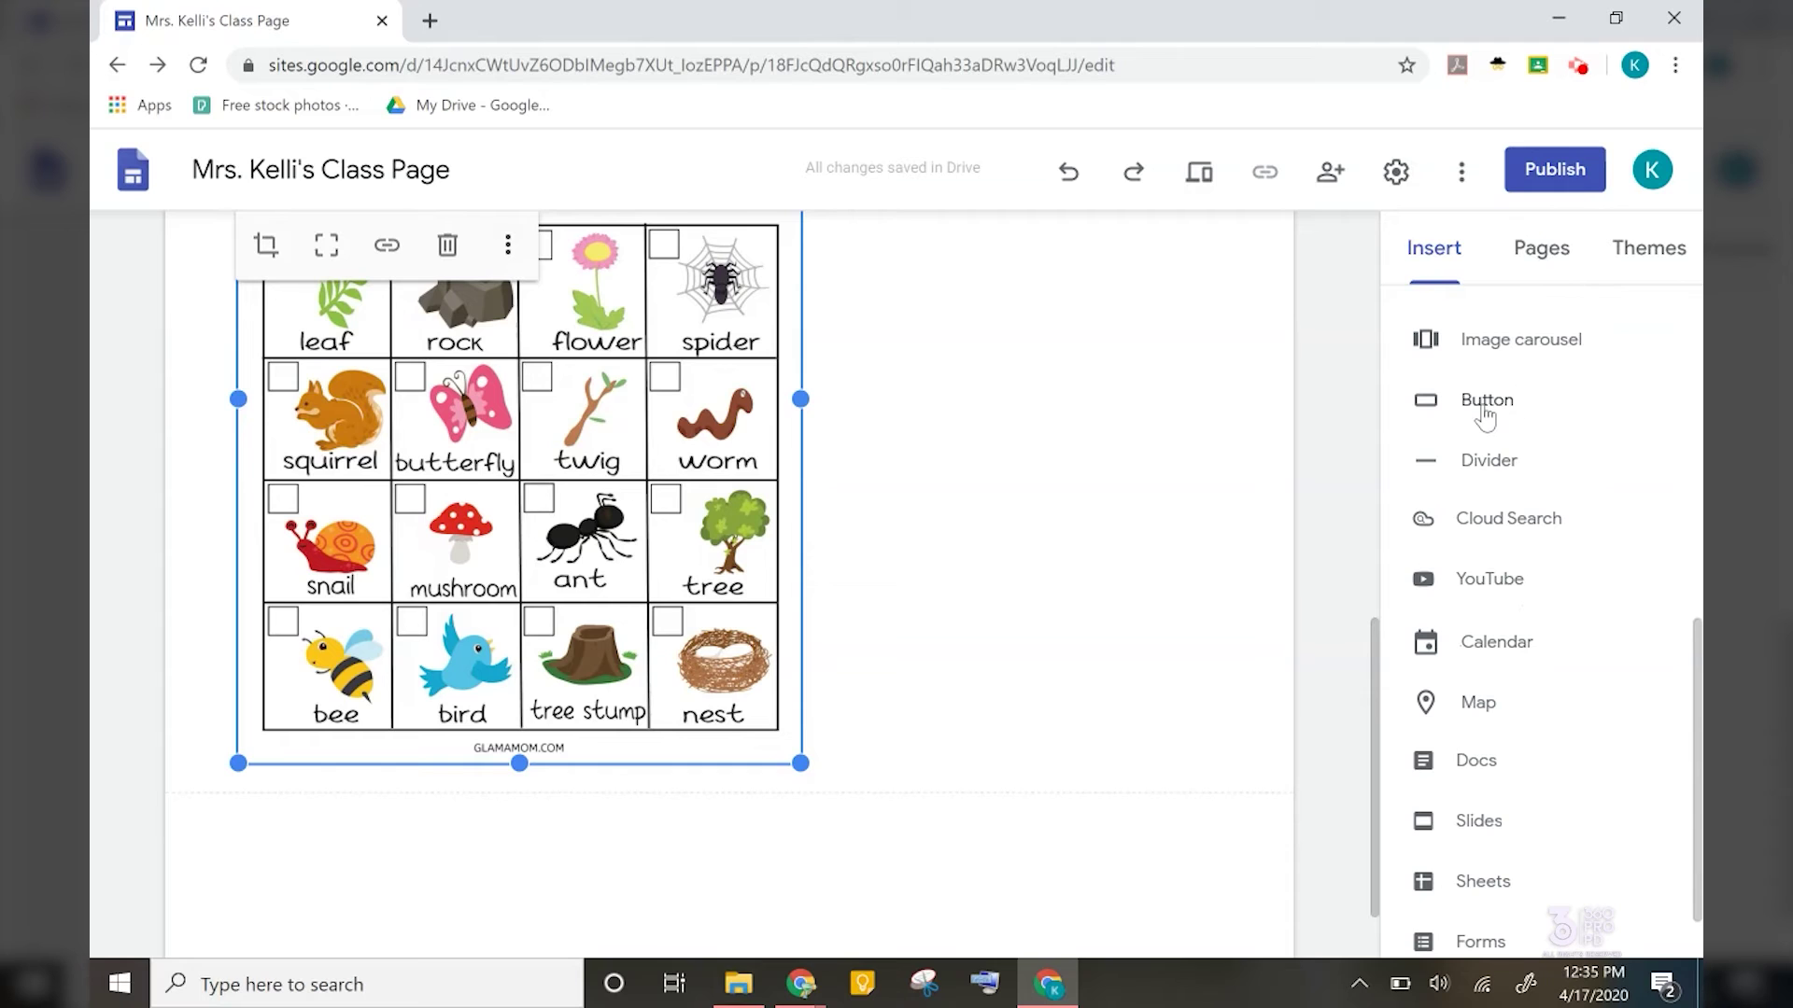
pyautogui.click(1485, 406)
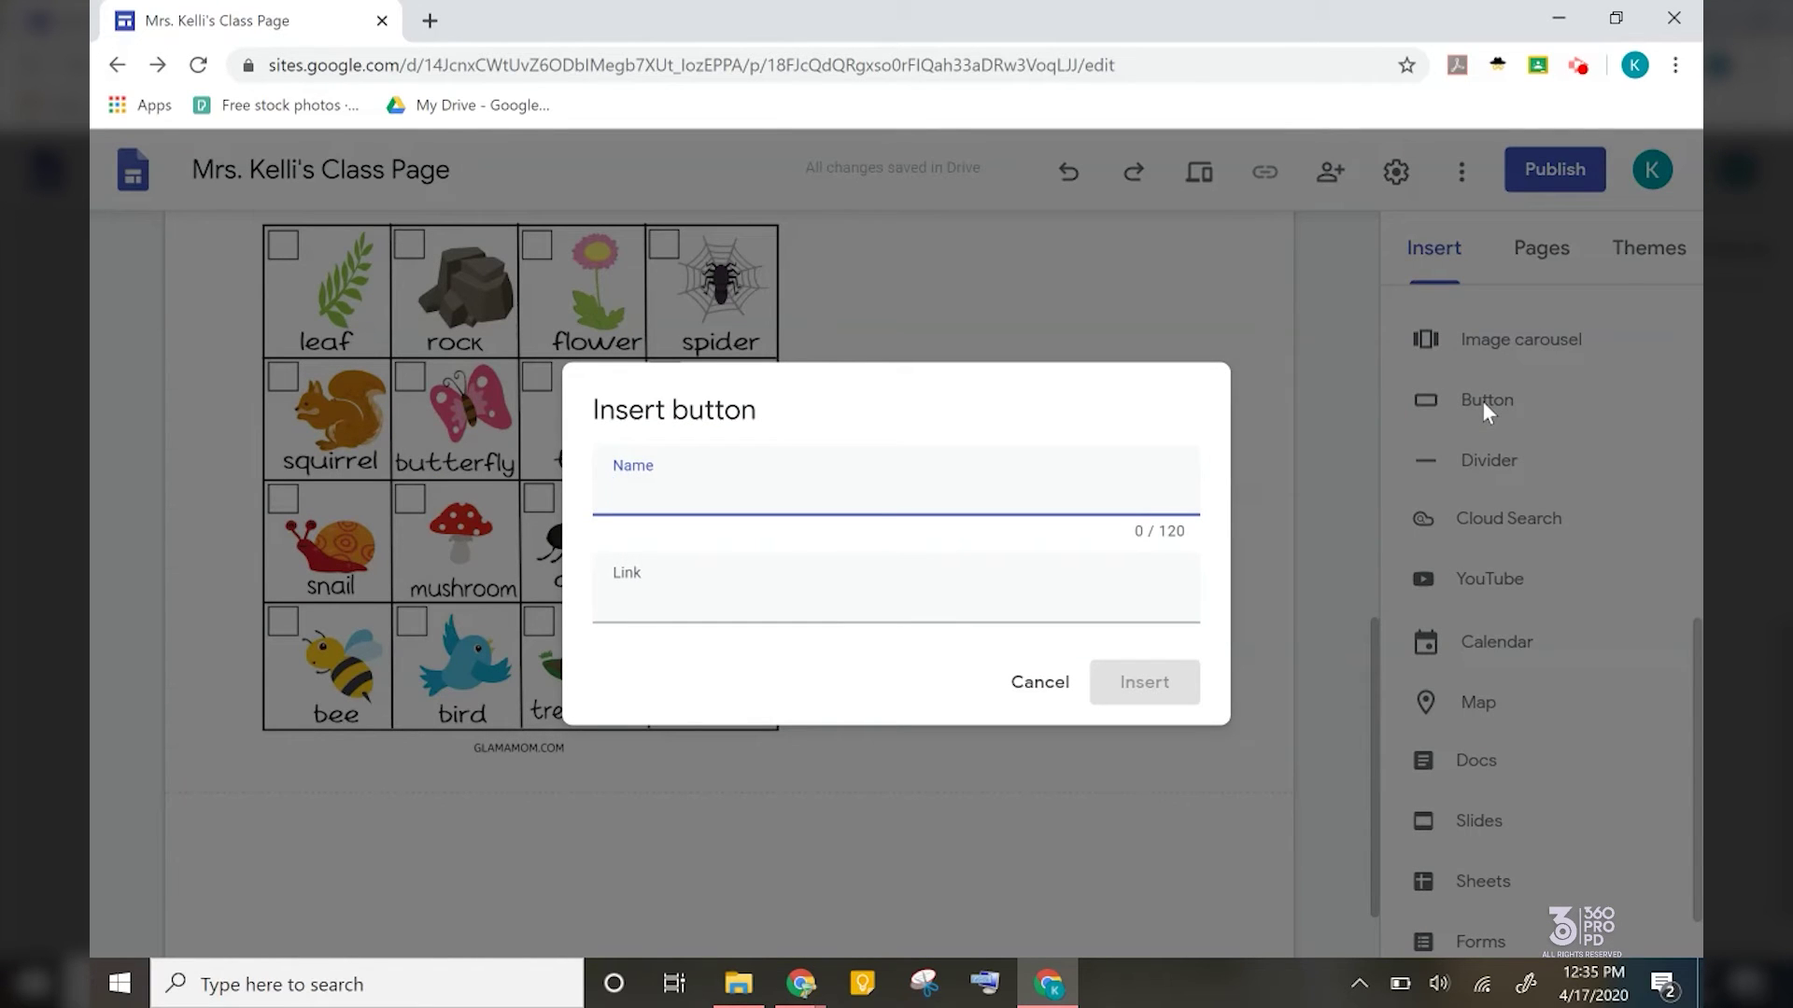
# Insert a 'Subtraction Games Website' button linking to the pasted games site
pyautogui.write('Subtraction Games Website')
pyautogui.press('Tab')
pyautogui.hotkey('ctrl', 'v')
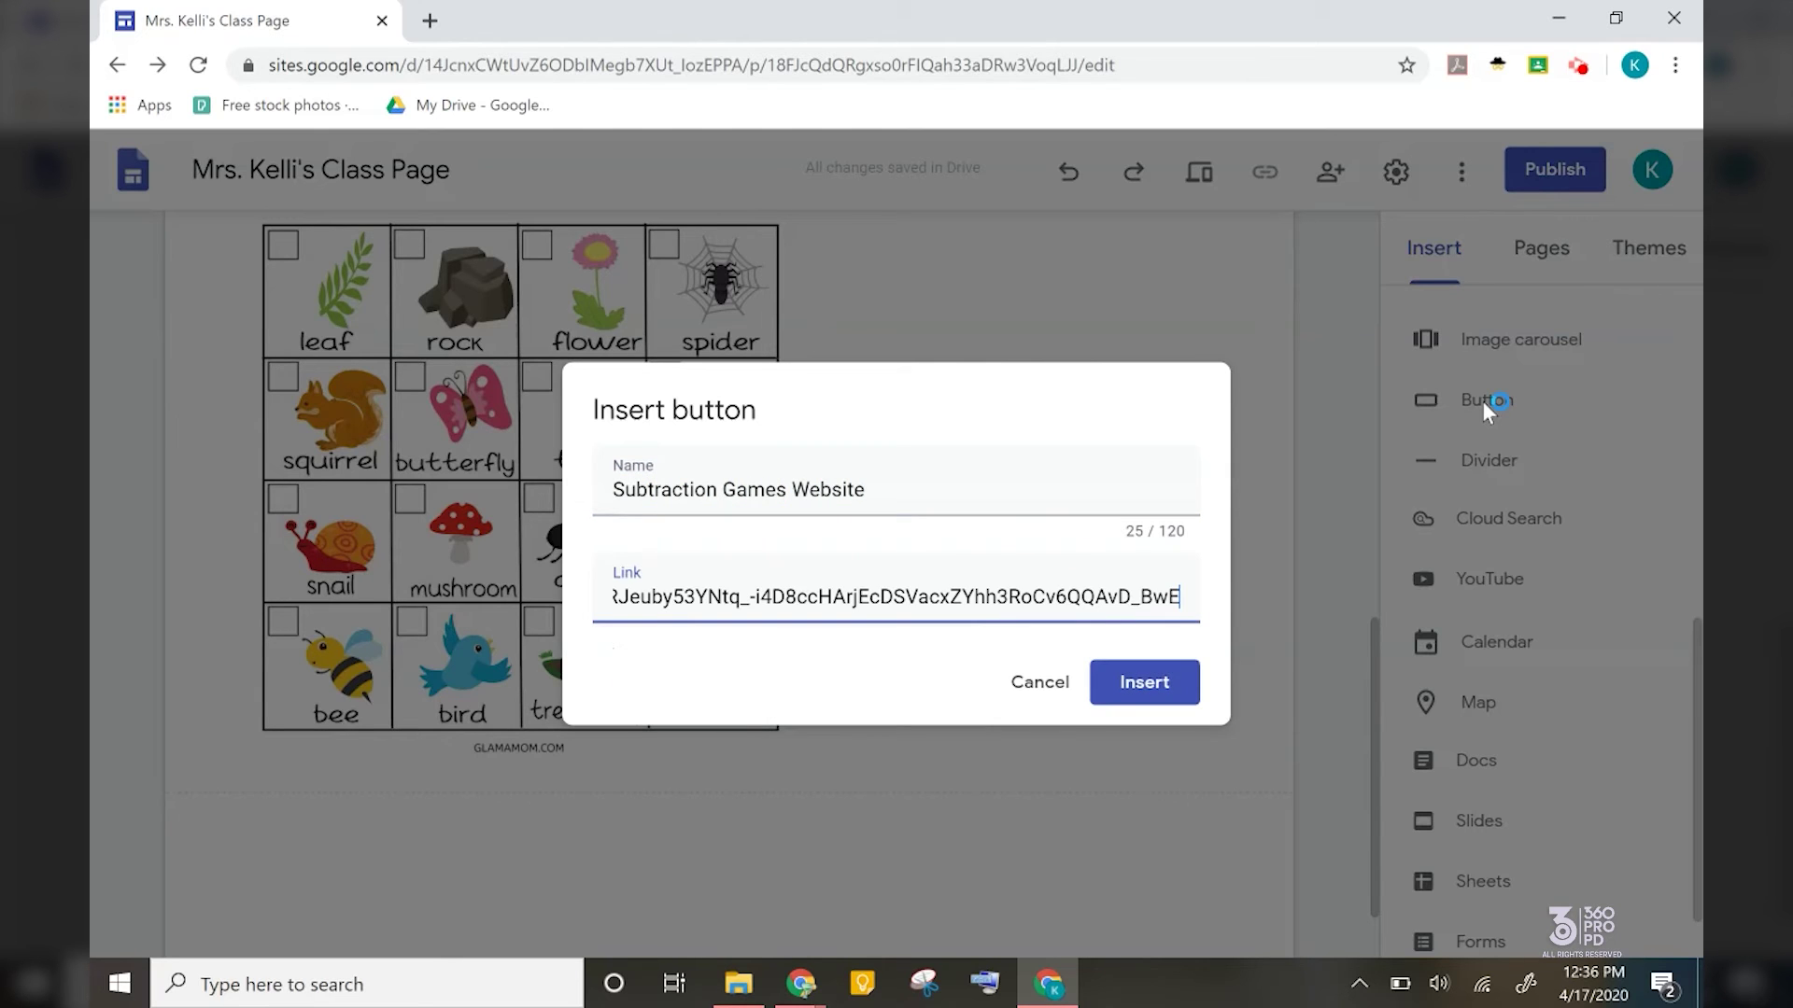
pyautogui.click(1140, 689)
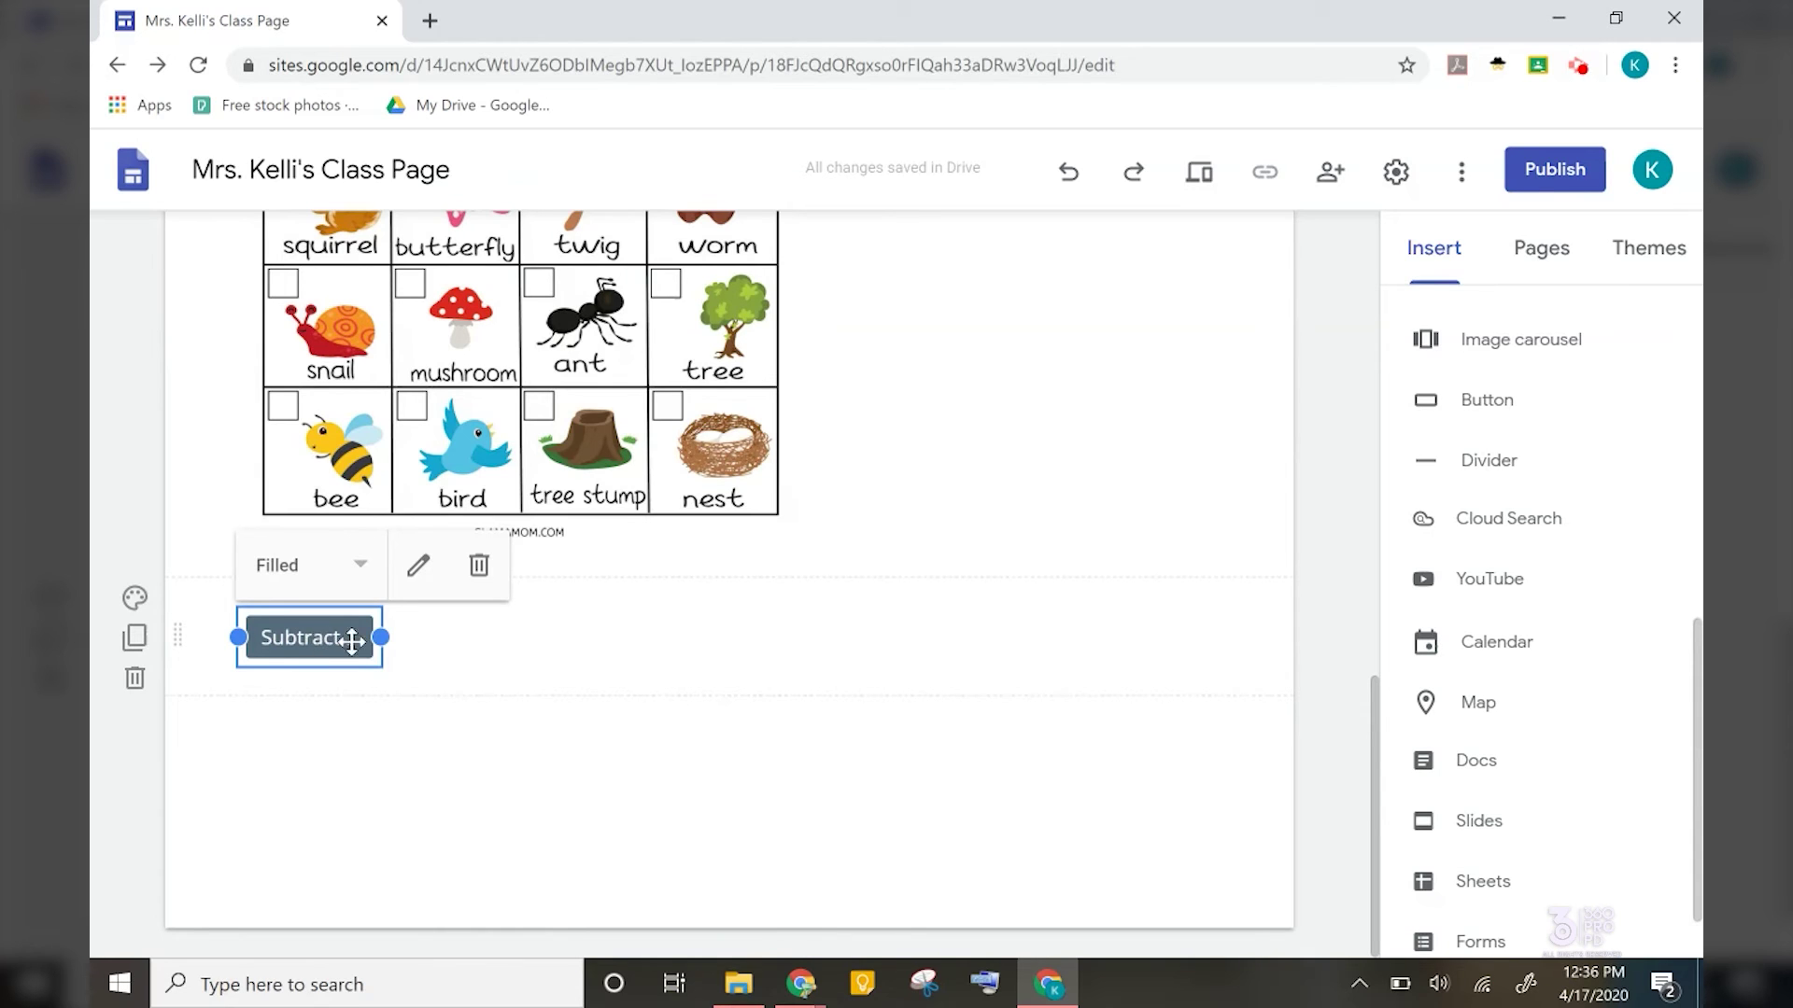
# Widen the button to show its full label and give it the Outlined style
pyautogui.moveTo(379, 638); pyautogui.dragTo(722, 655)
pyautogui.click(360, 565)
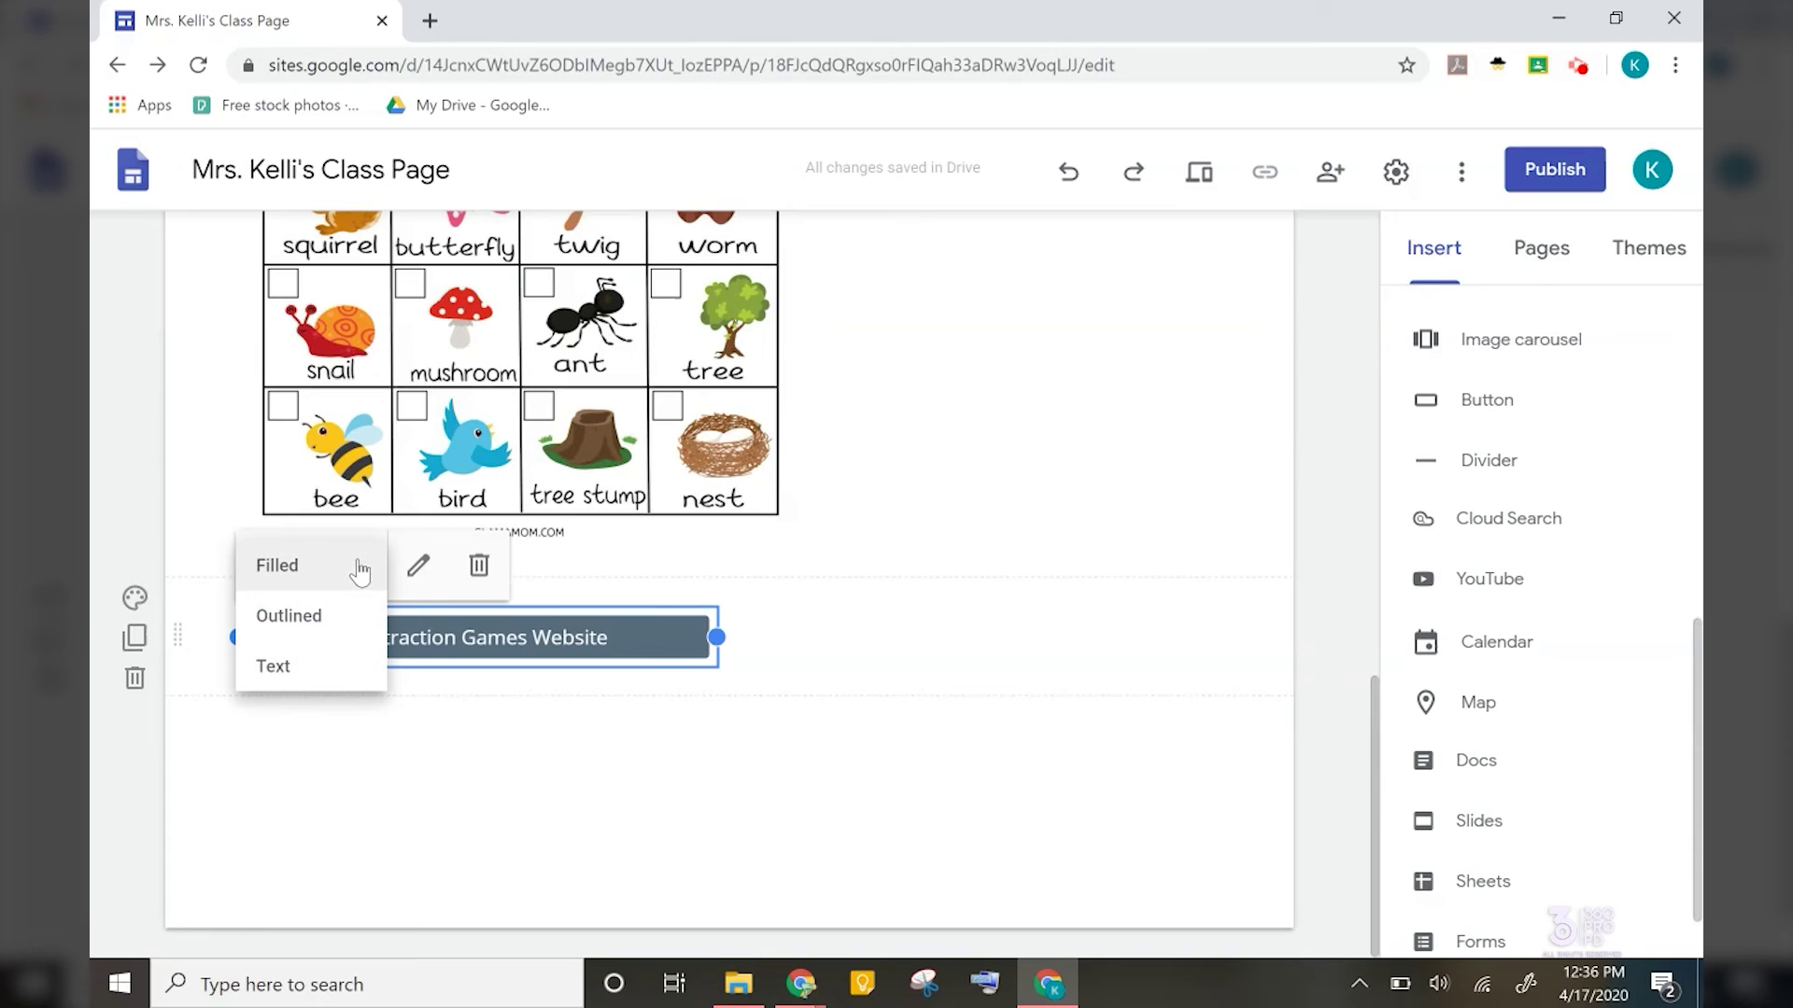
pyautogui.click(332, 616)
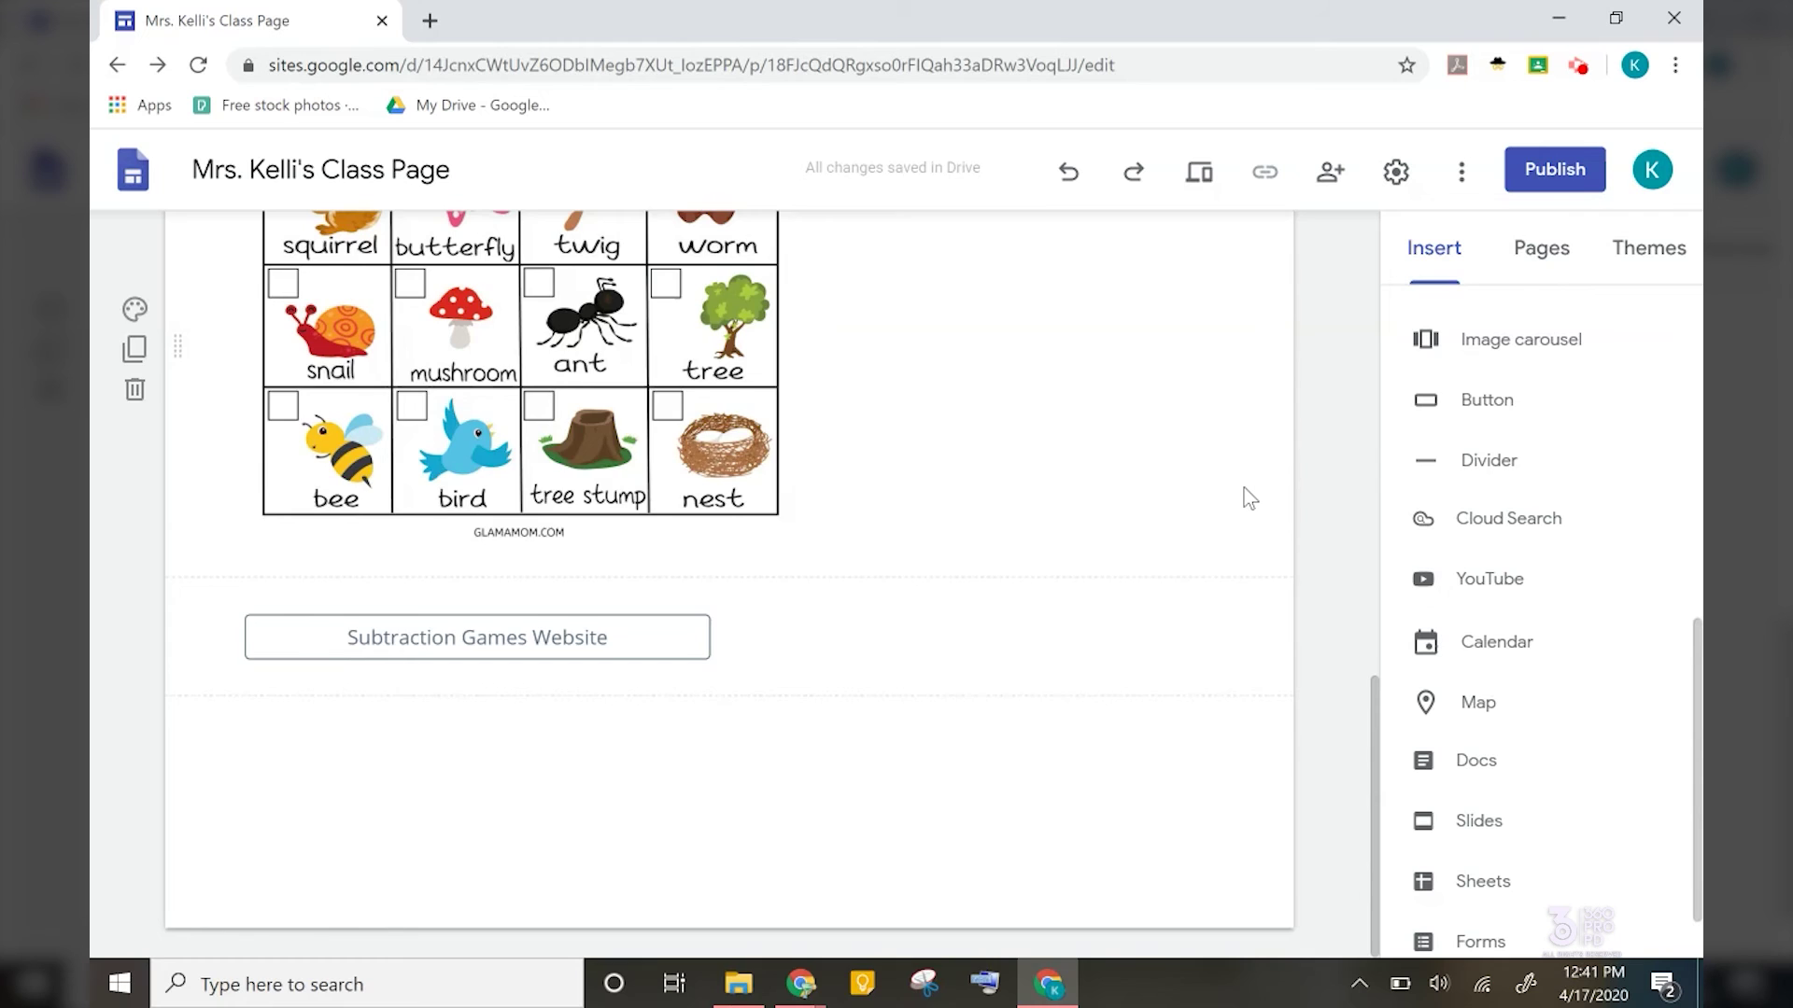
pyautogui.scroll(15, 1245, 488)
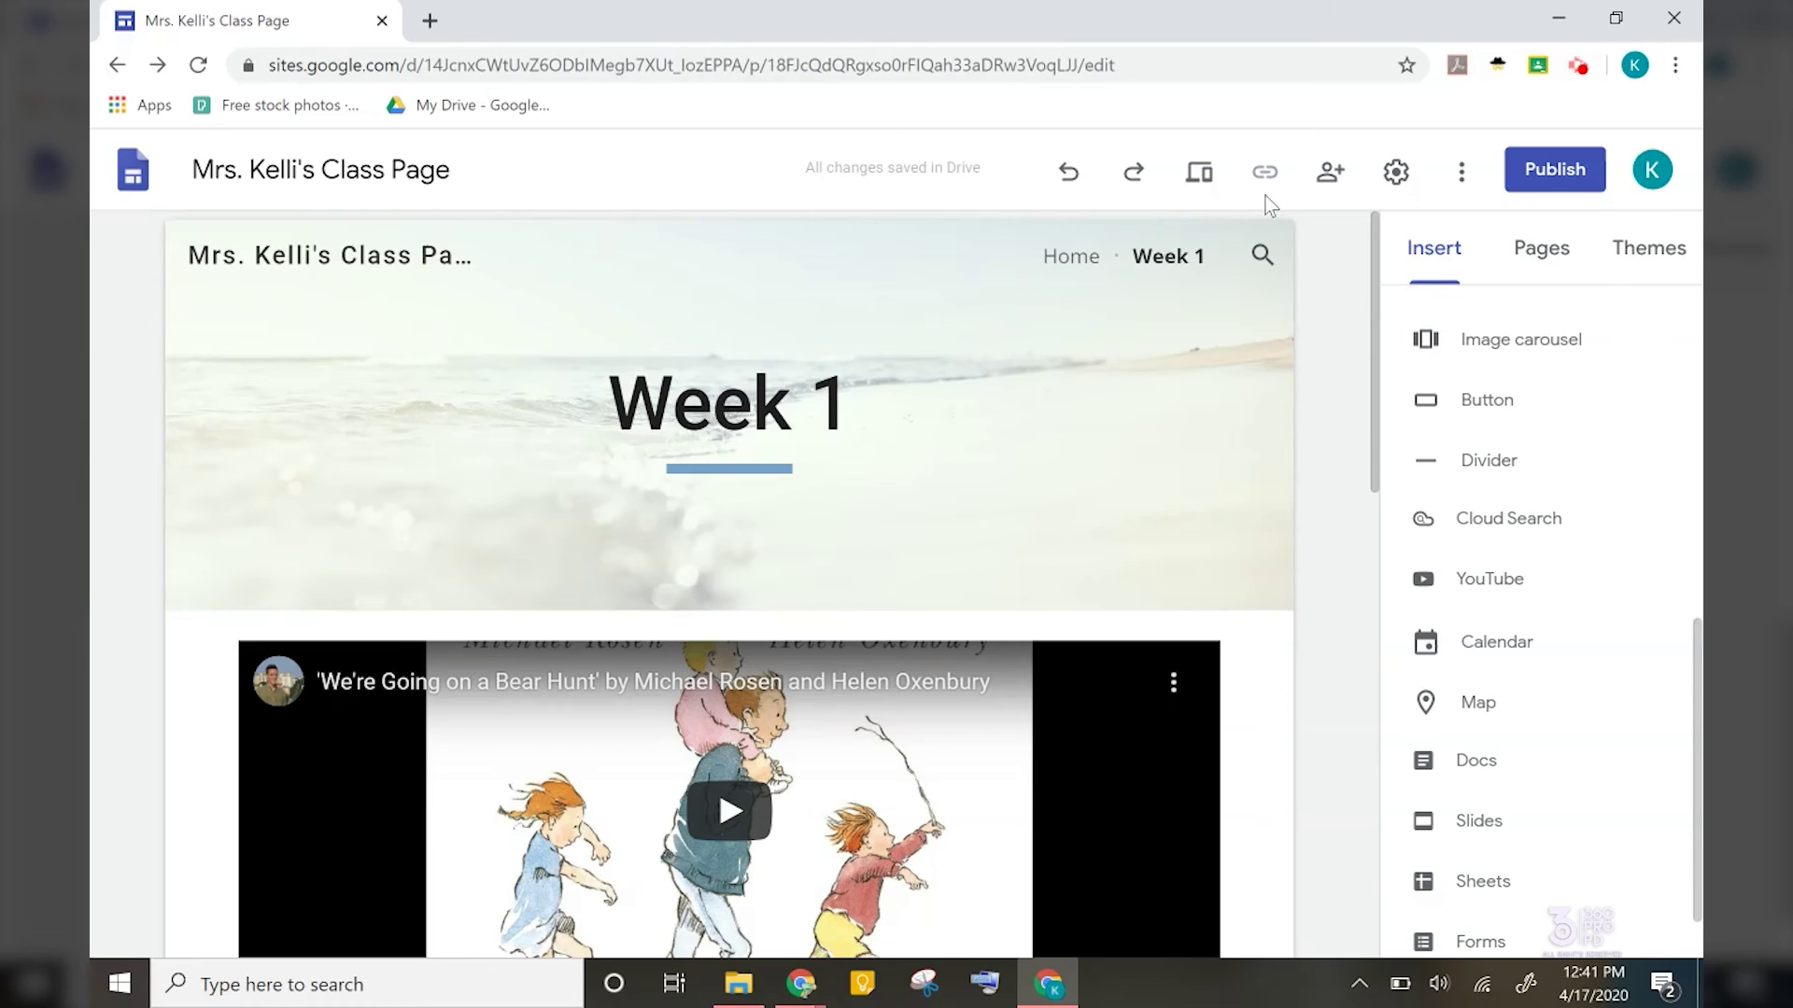
pyautogui.click(1202, 187)
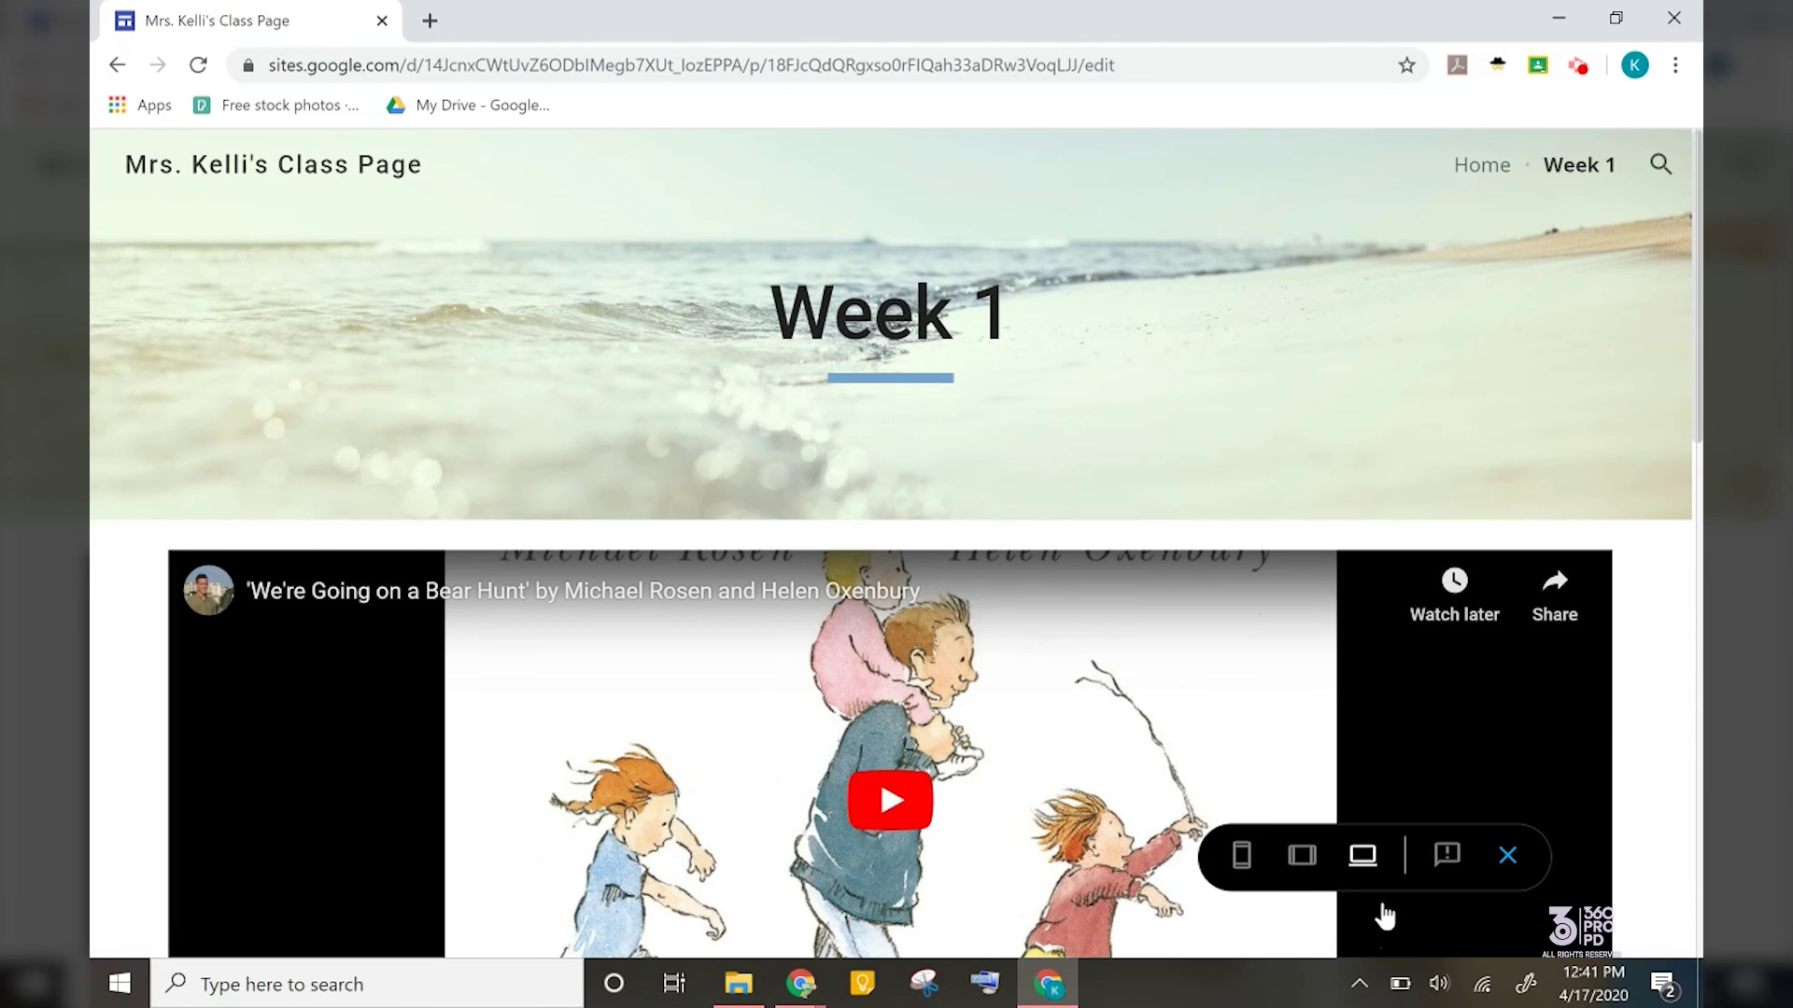
pyautogui.click(1302, 857)
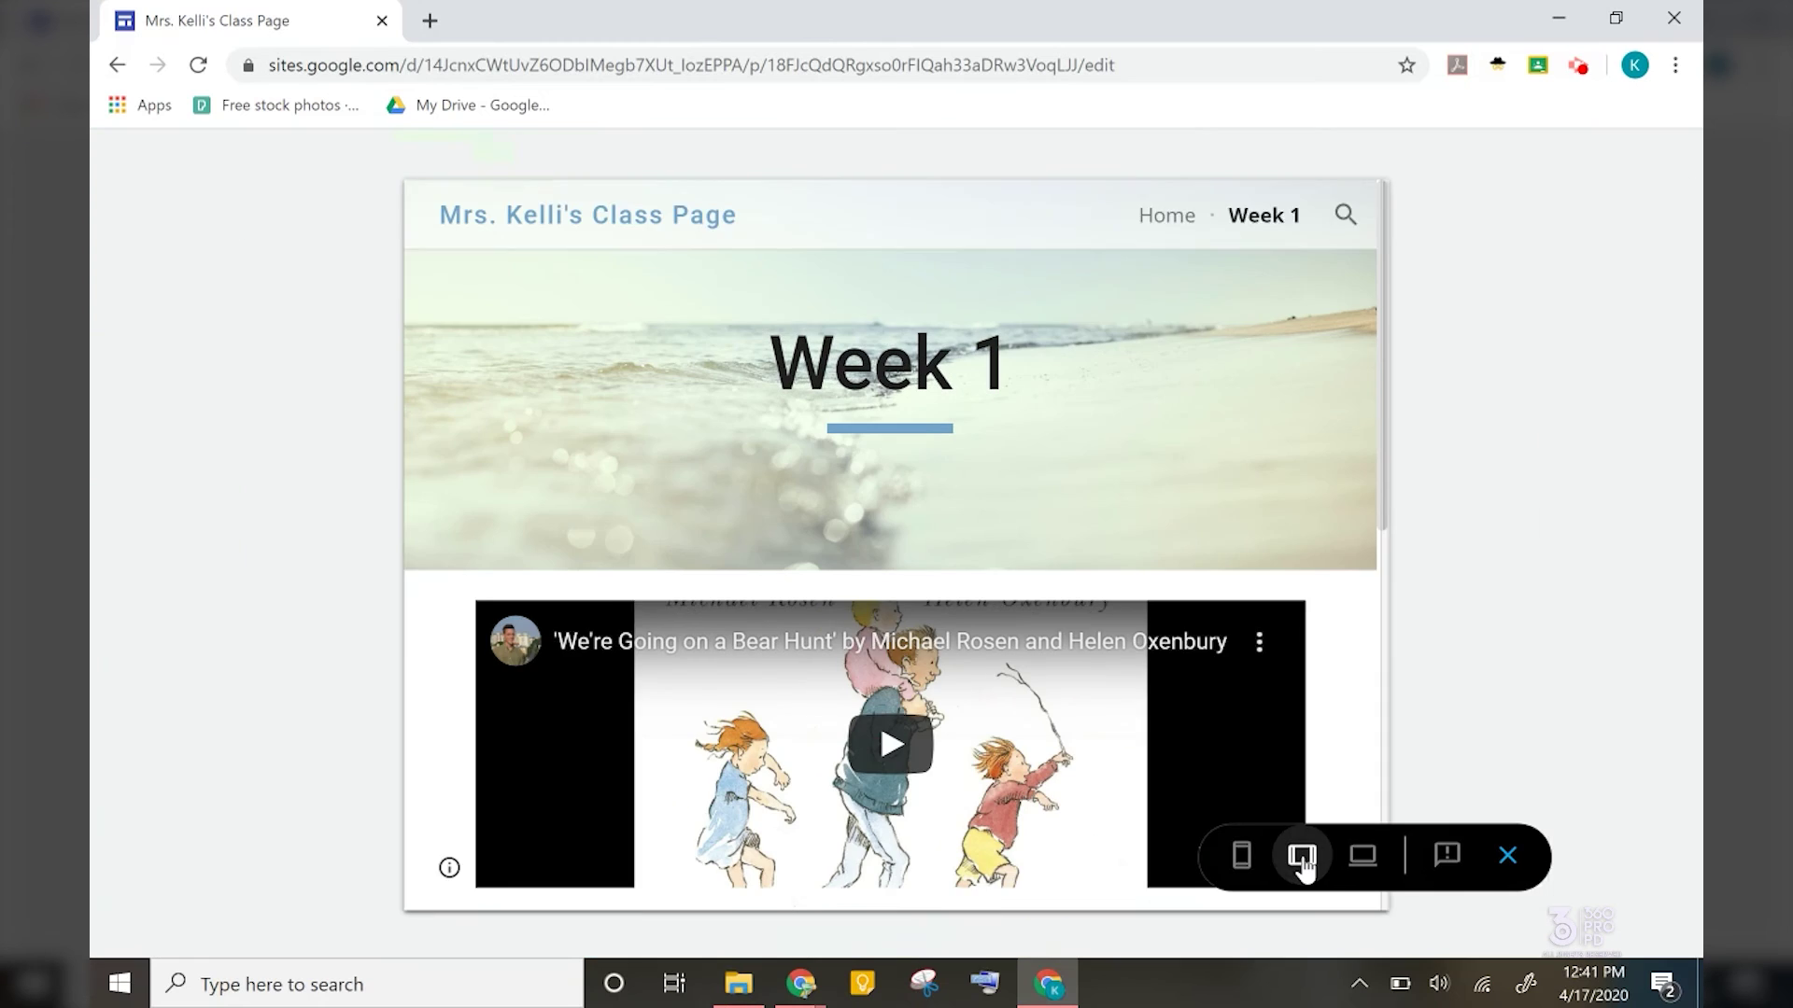
pyautogui.click(1242, 854)
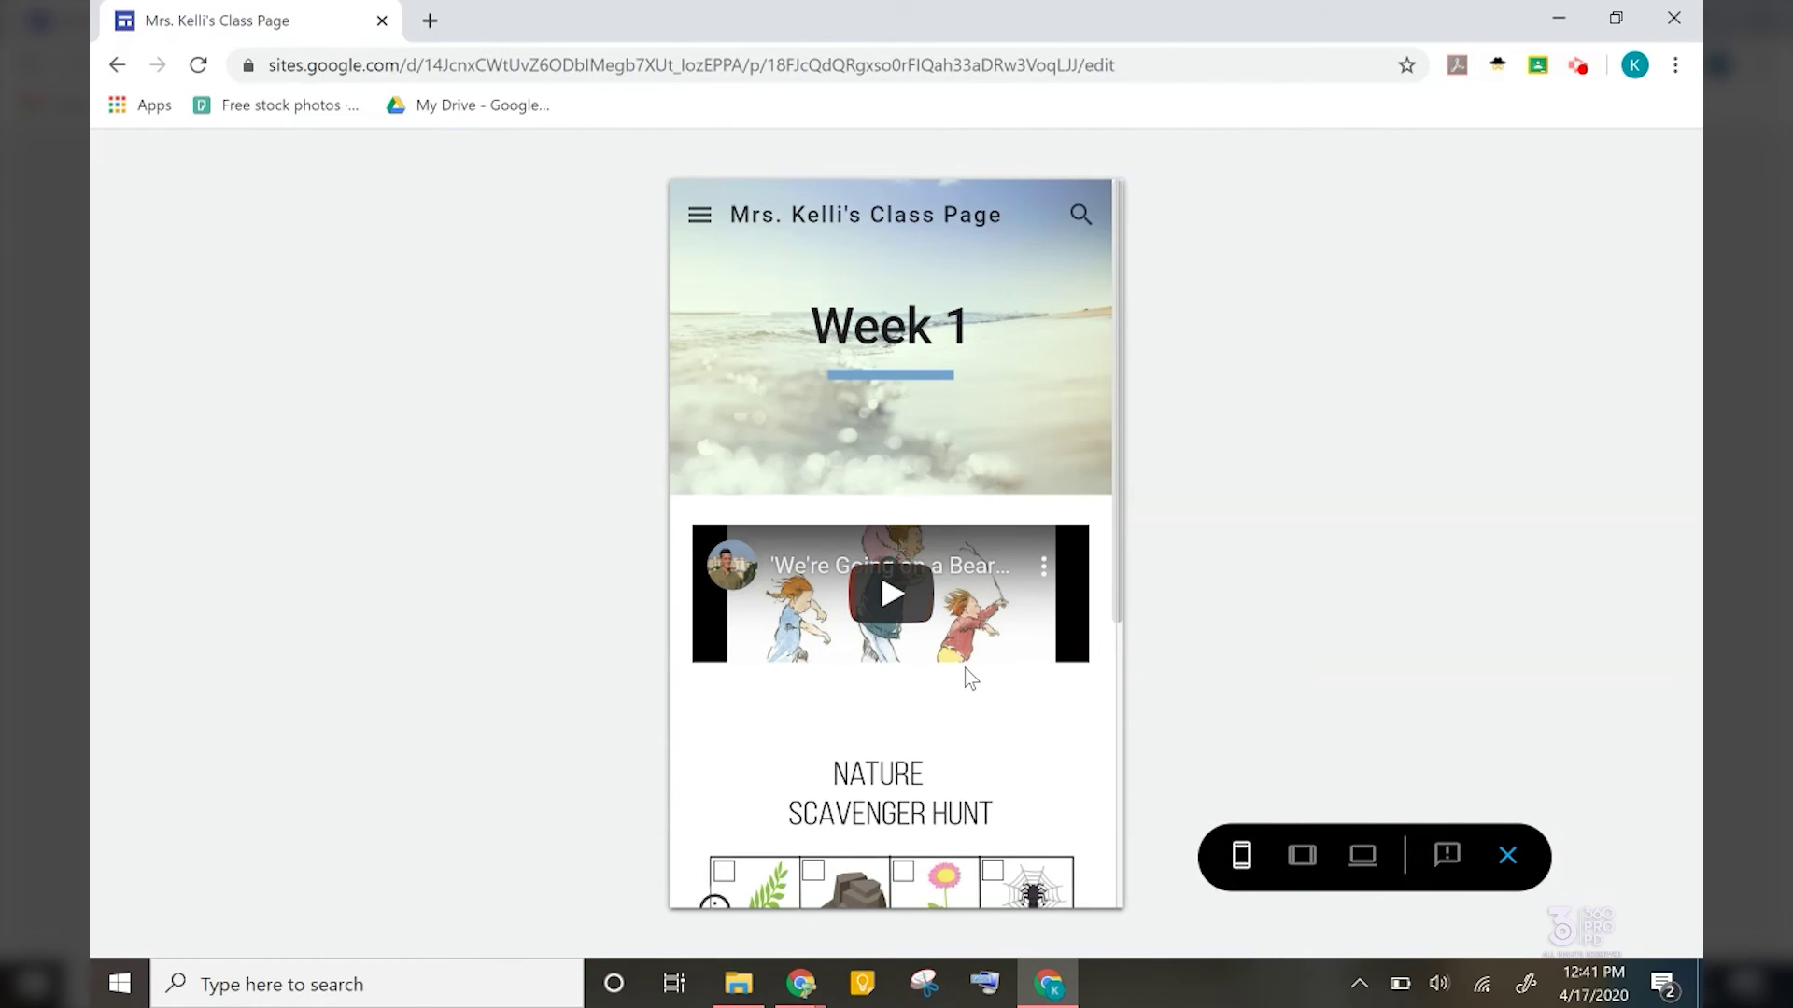
pyautogui.scroll(-5, 891, 607)
pyautogui.scroll(5, 892, 607)
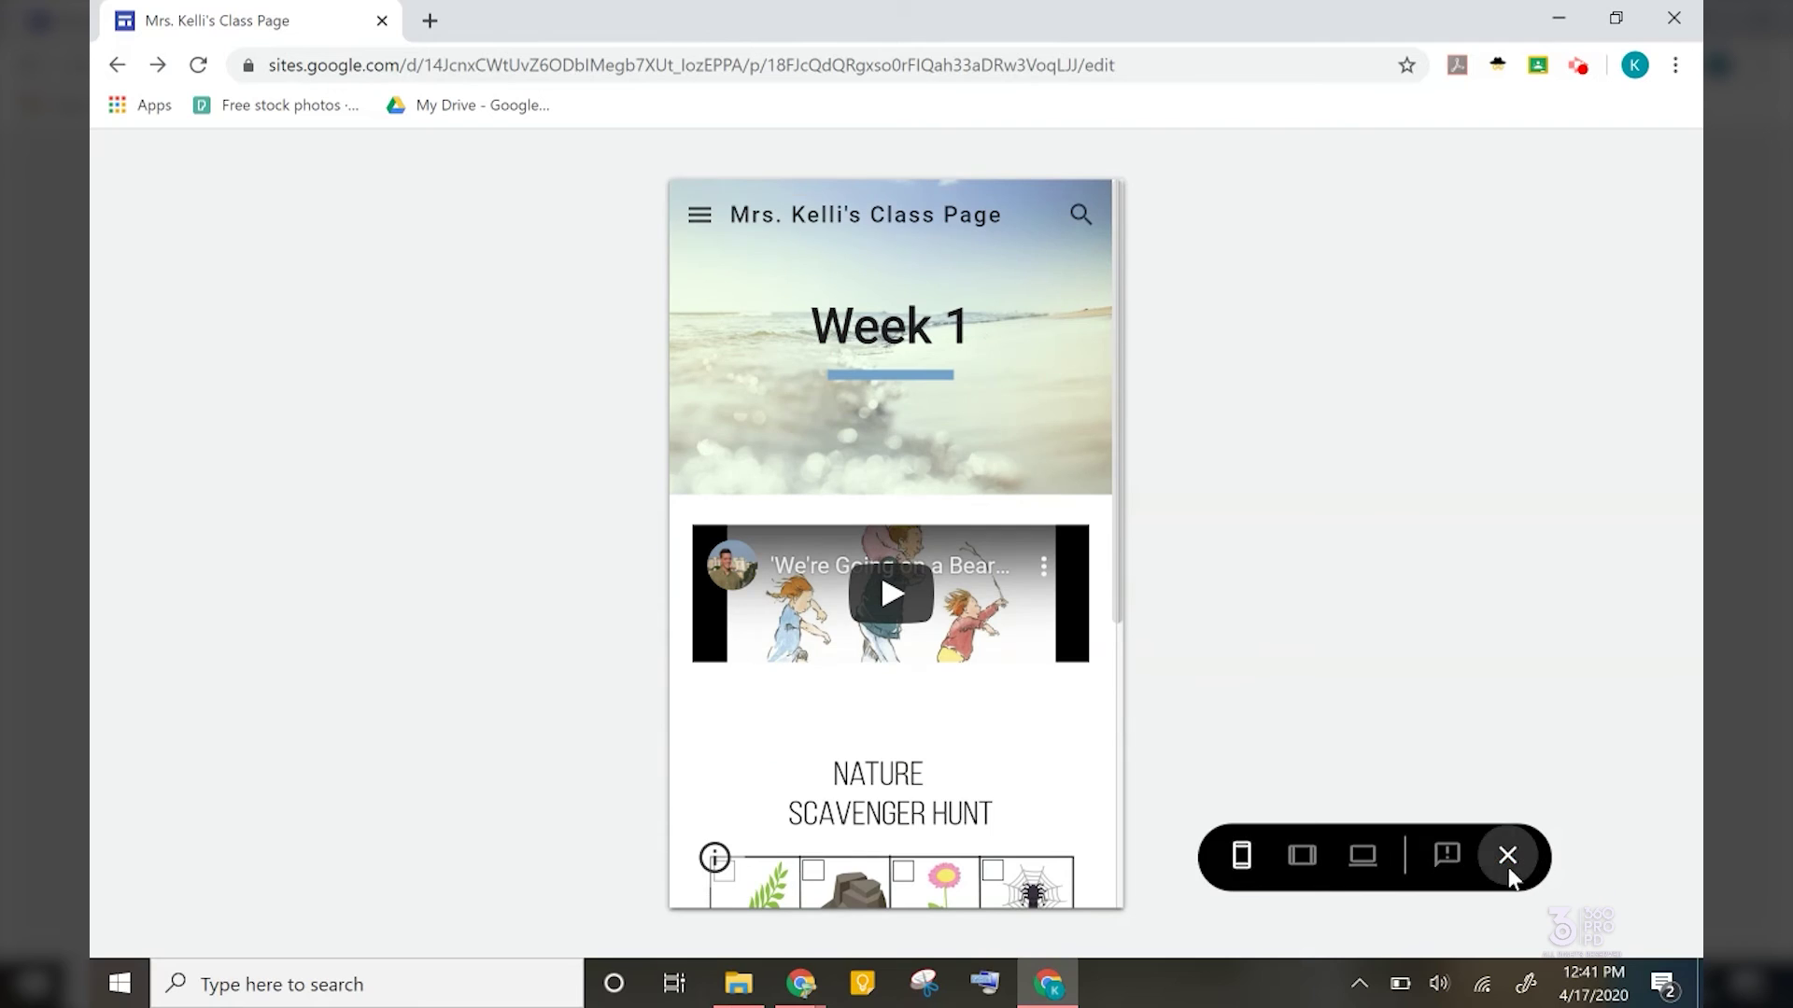
pyautogui.click(1509, 857)
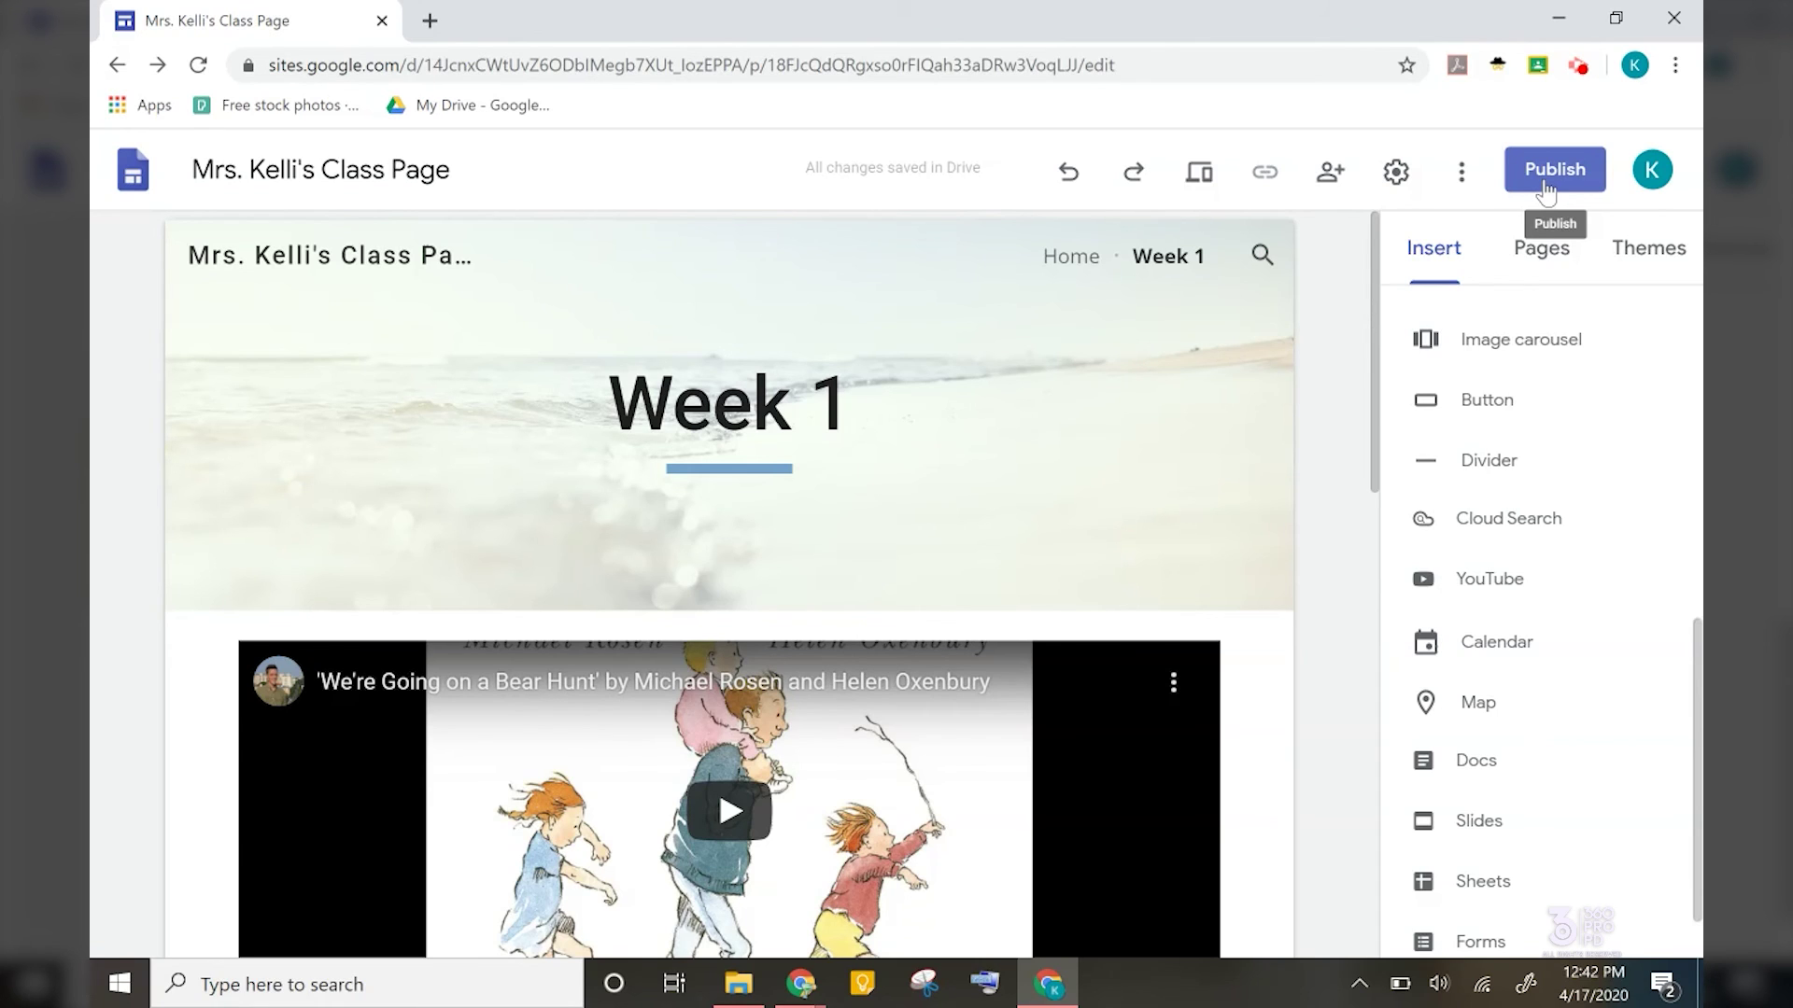
# Publish the class site, accepting the suggested web address
pyautogui.click(1545, 187)
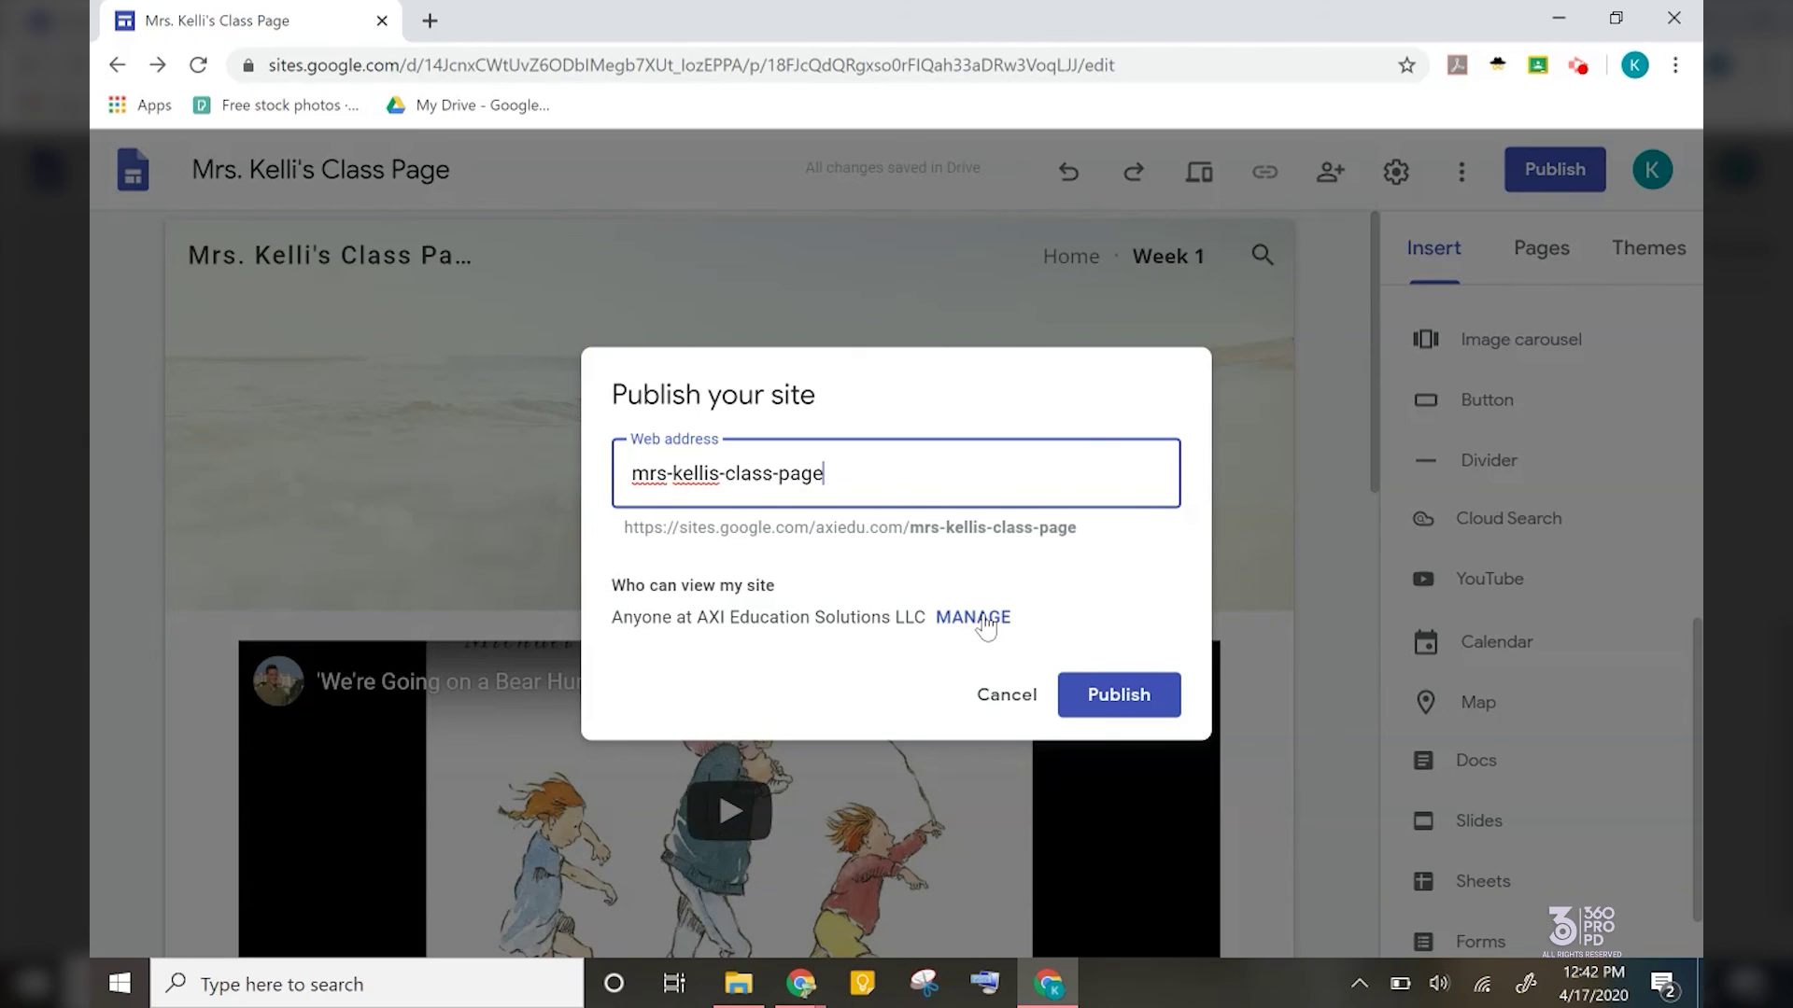
pyautogui.click(1105, 705)
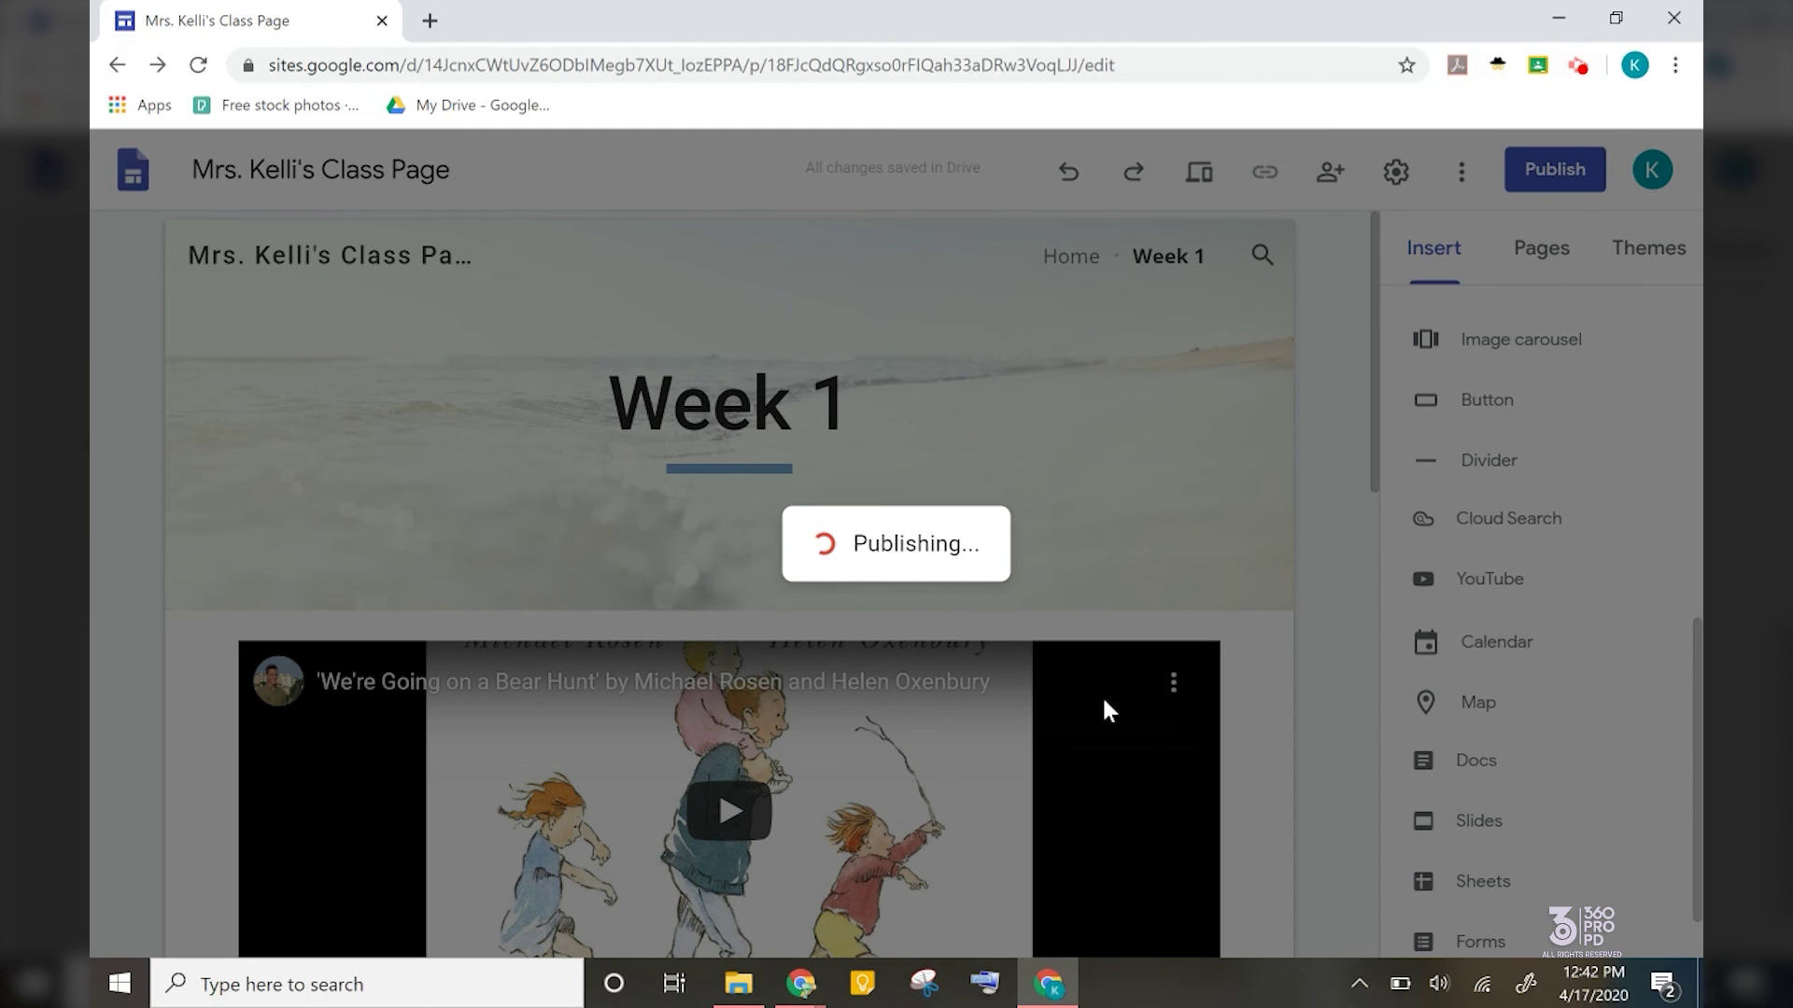